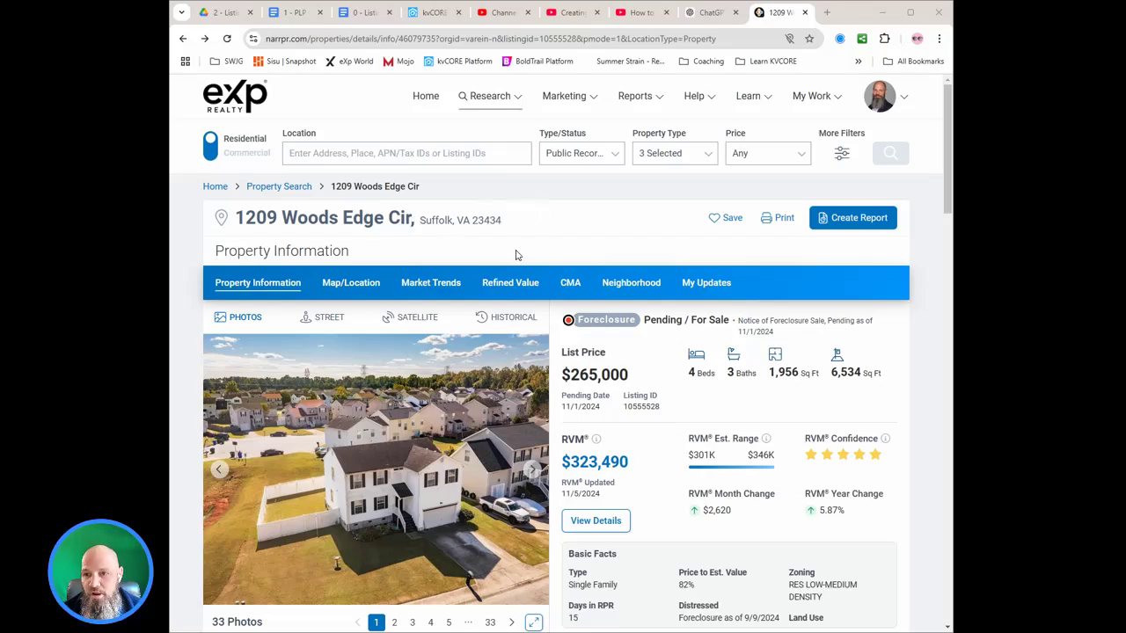
# Scroll down to the Pricing Tools cards and start a CMA for the property.
pyautogui.scroll(-2, 553, 247)
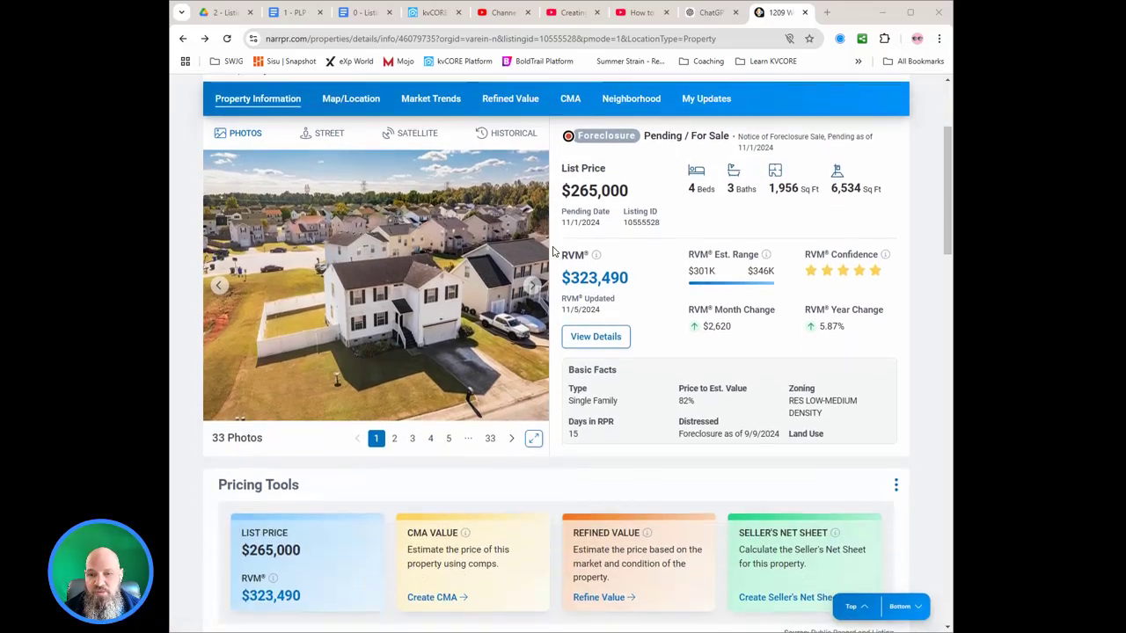
pyautogui.scroll(-1, 552, 252)
pyautogui.scroll(-1, 414, 321)
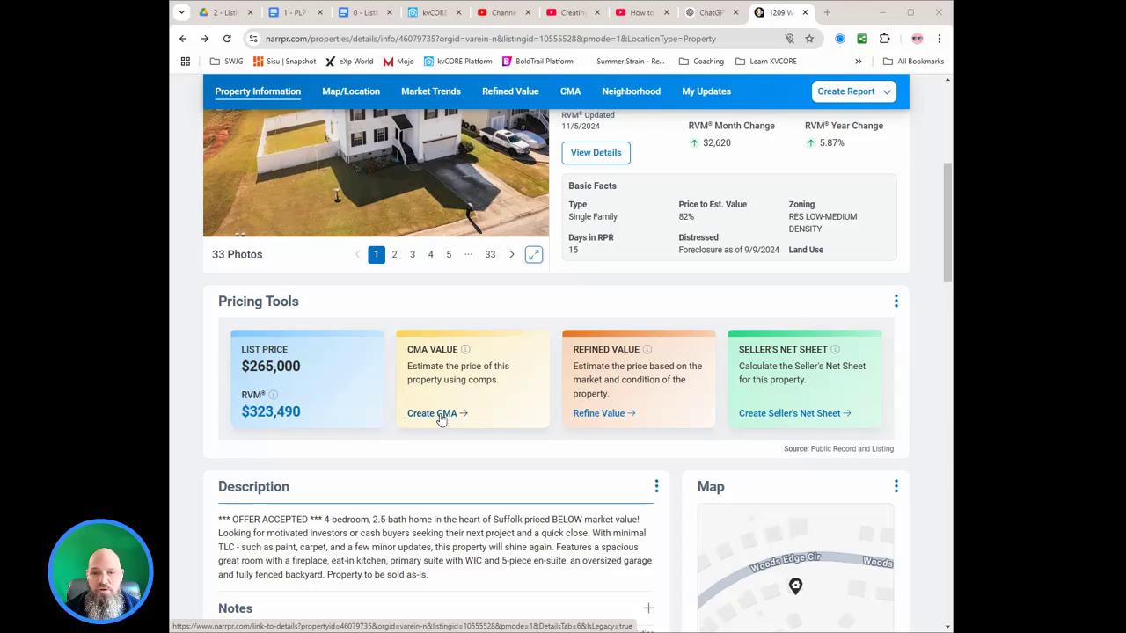
pyautogui.click(439, 415)
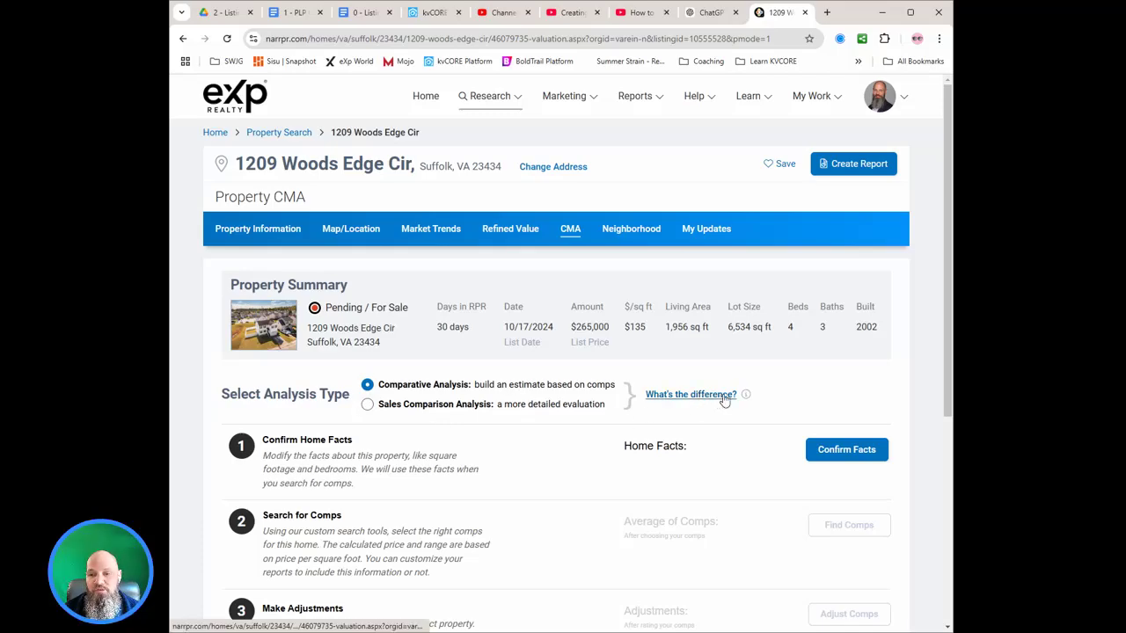
# Review the five Property CMA steps, from confirming home facts to generating a seller's report.
pyautogui.moveTo(747, 396)
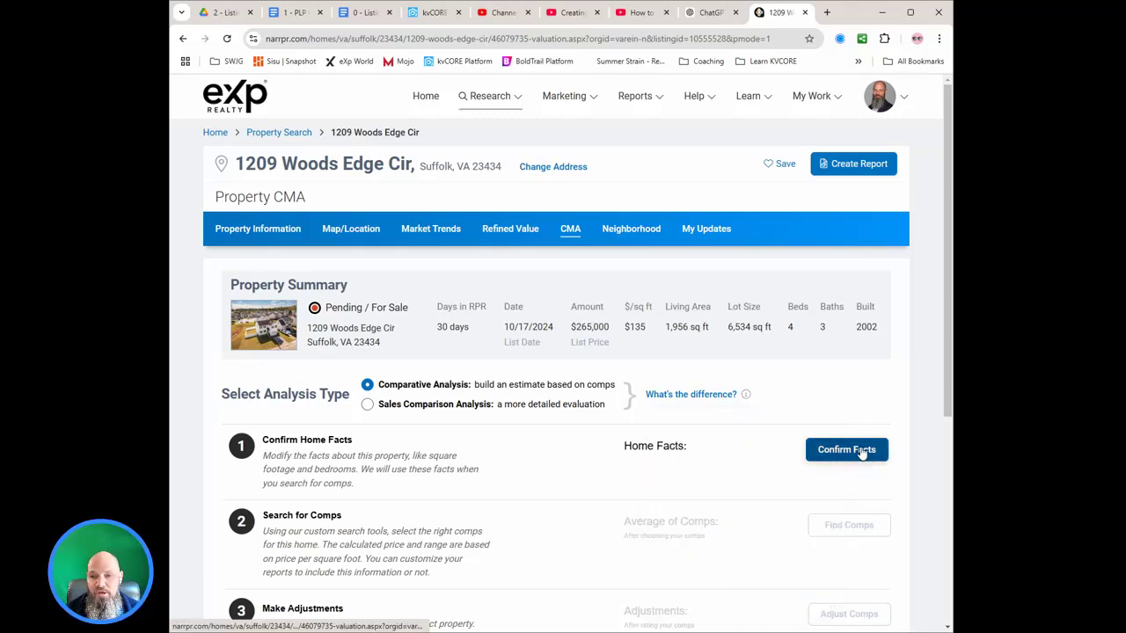
pyautogui.scroll(-3, 853, 427)
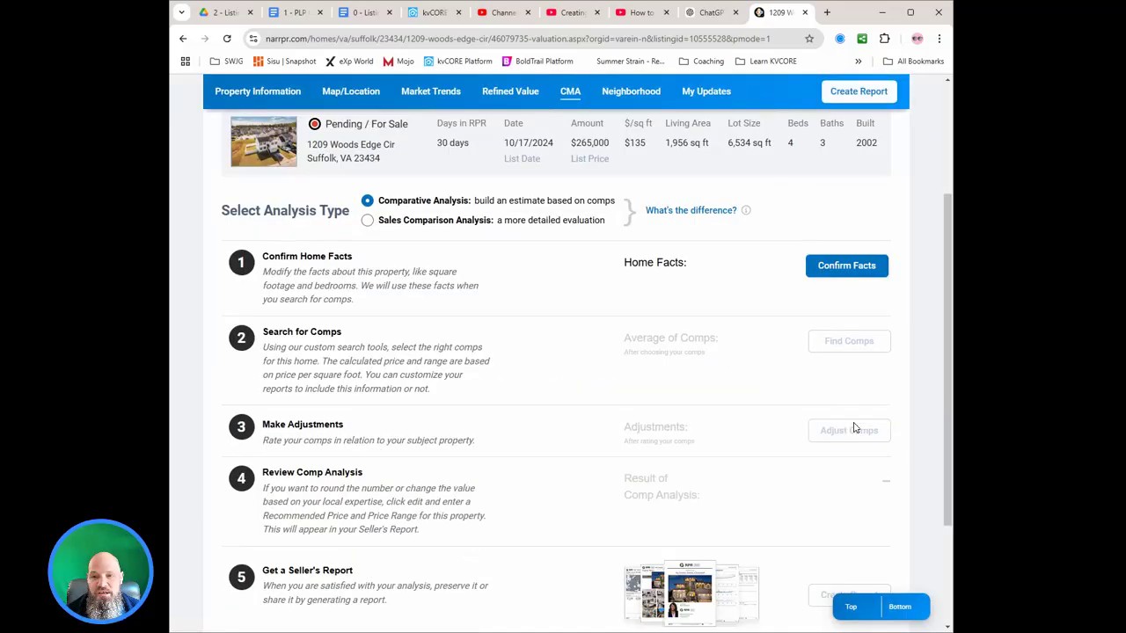
pyautogui.scroll(-2, 853, 397)
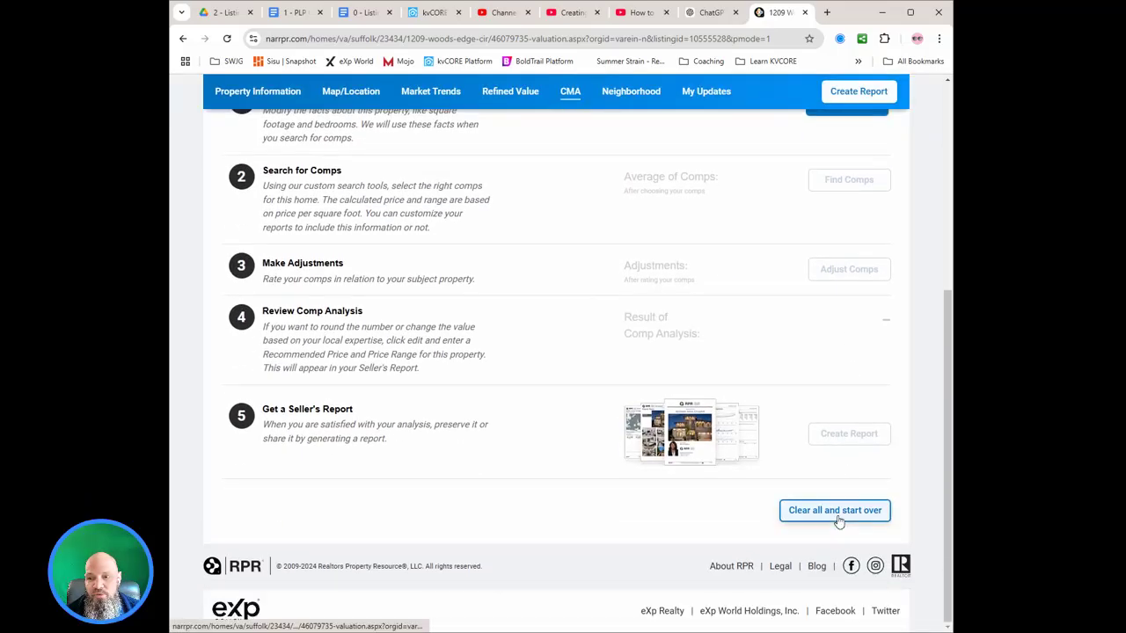
pyautogui.scroll(5, 853, 431)
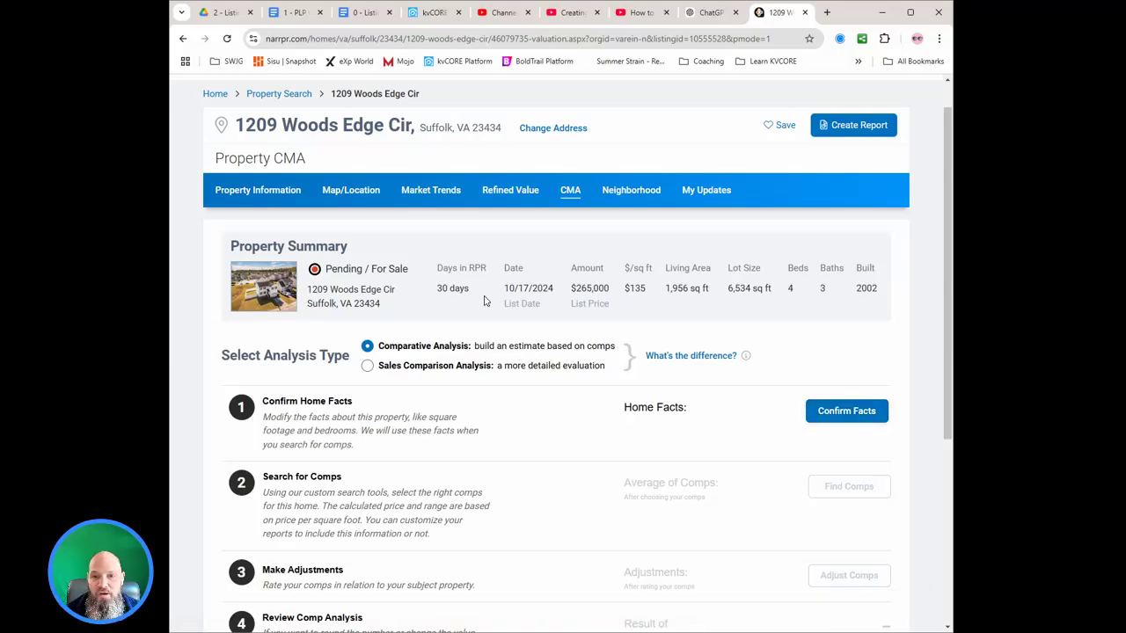
# Confirm the home facts with Garage (spaces) corrected to 2.
pyautogui.click(849, 410)
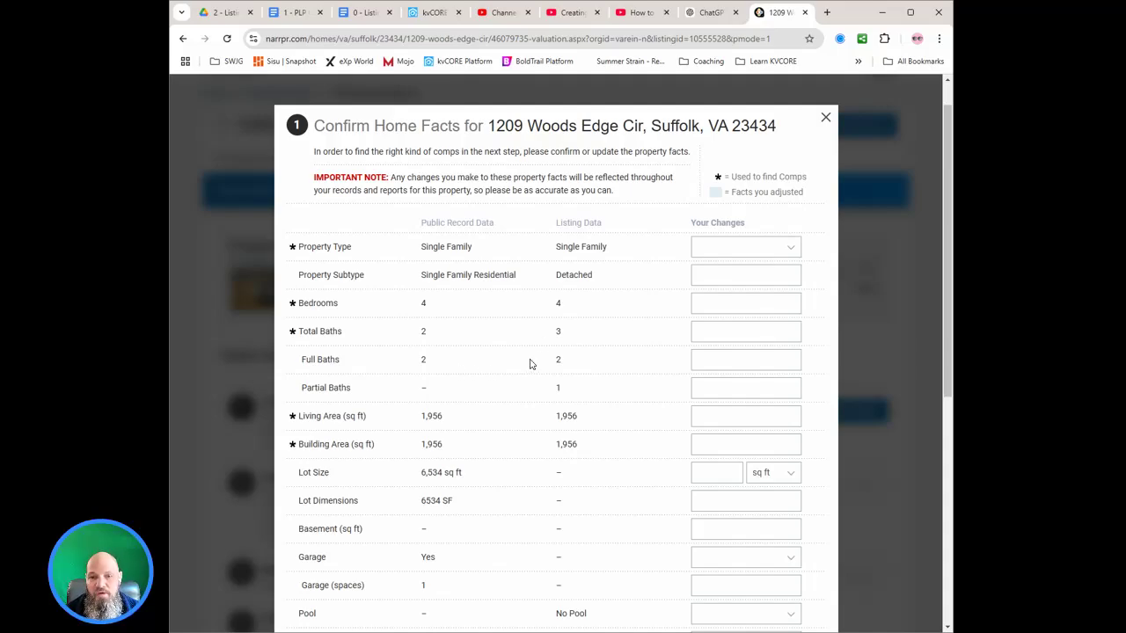
pyautogui.scroll(-2, 574, 343)
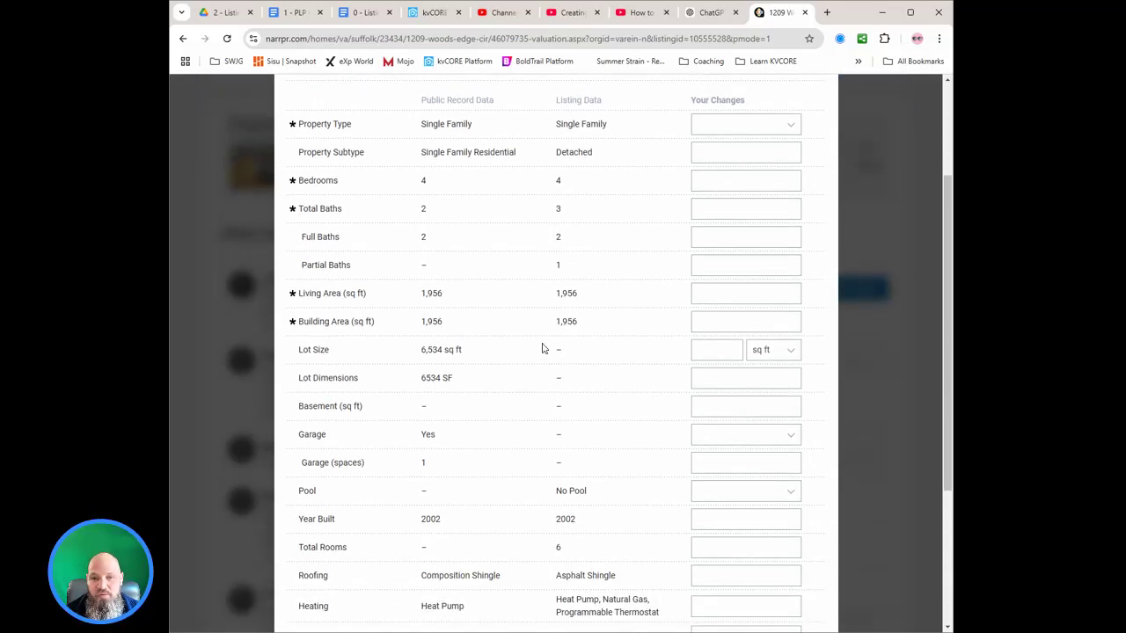
pyautogui.scroll(-2, 495, 364)
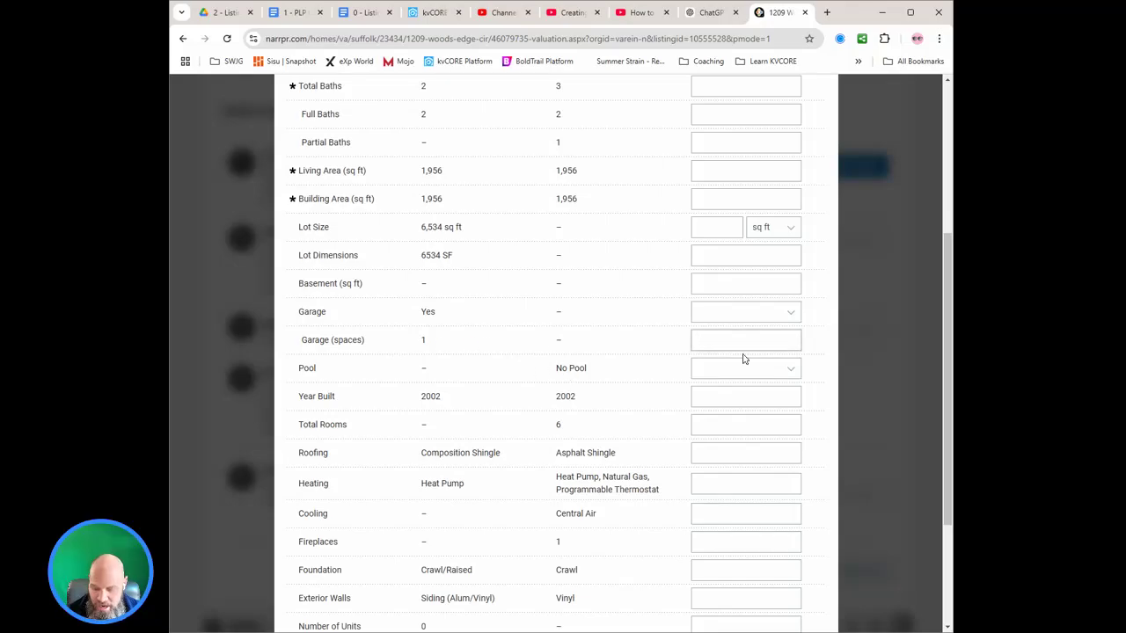
pyautogui.write('2')
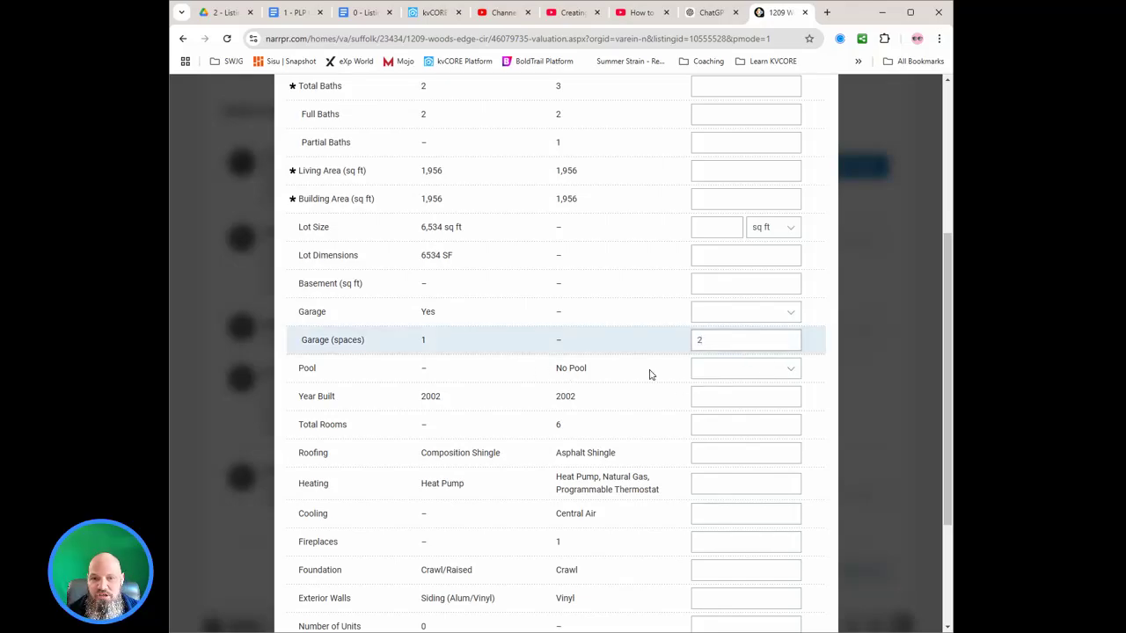
pyautogui.scroll(-3, 650, 375)
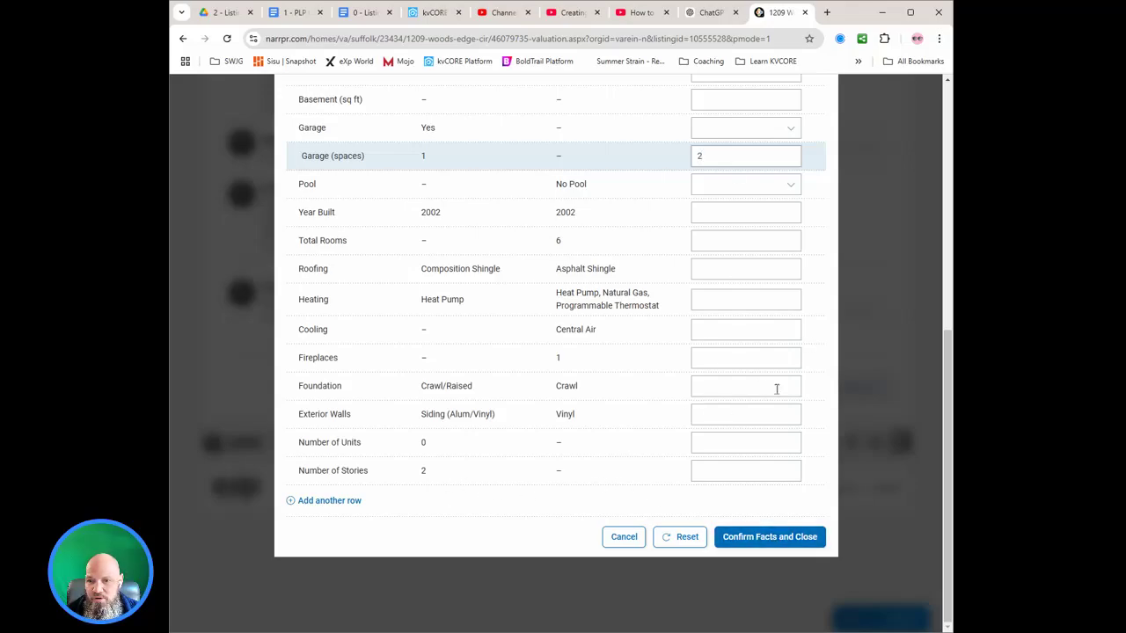
pyautogui.click(771, 536)
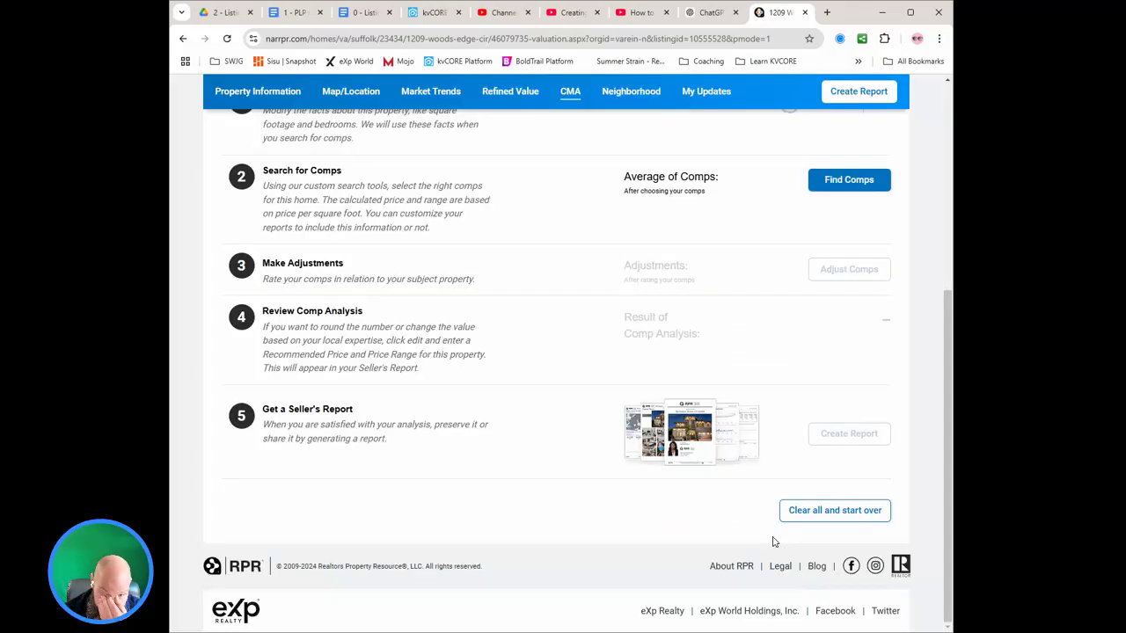
# Open the comp search and set the off-market window to the last 6 months.
pyautogui.click(859, 186)
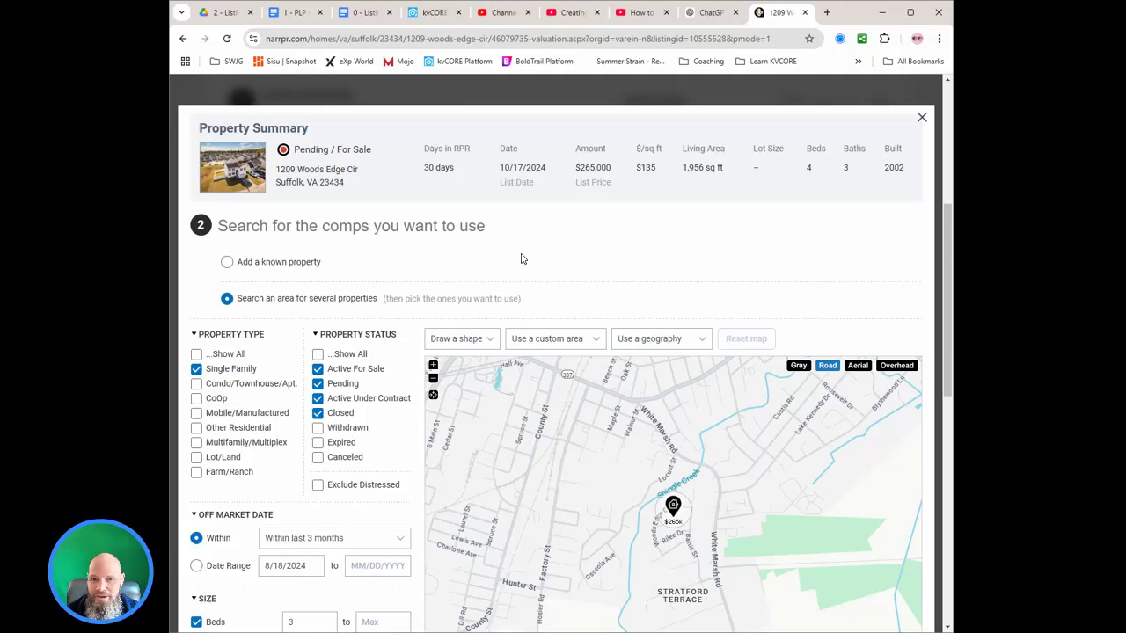
pyautogui.scroll(-2, 528, 255)
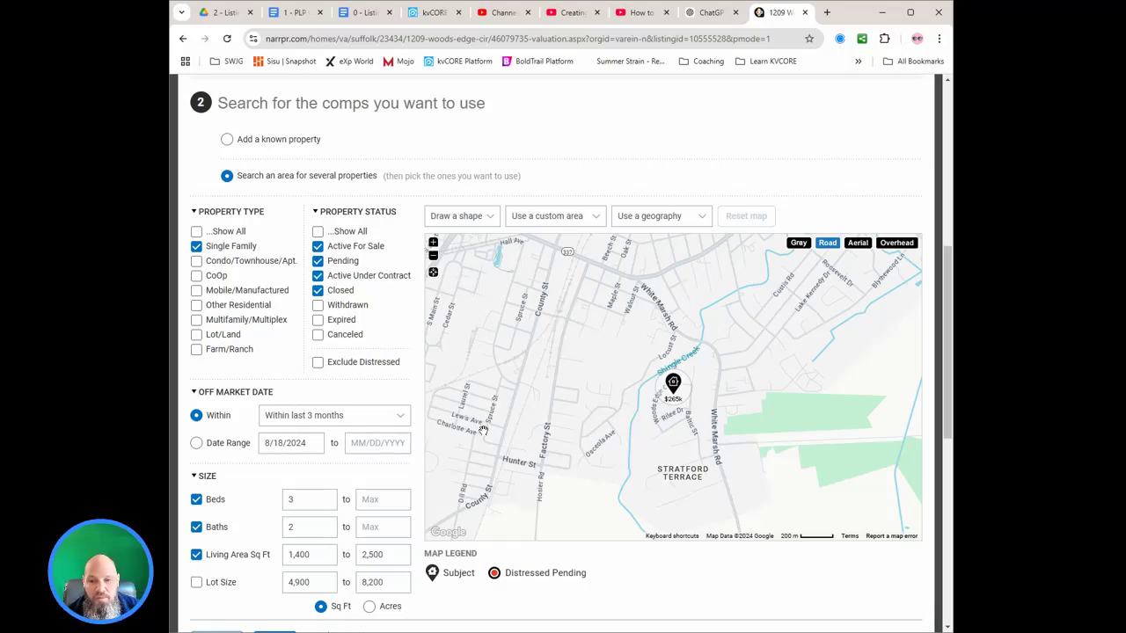
pyautogui.scroll(-1, 587, 427)
pyautogui.scroll(-1, 674, 530)
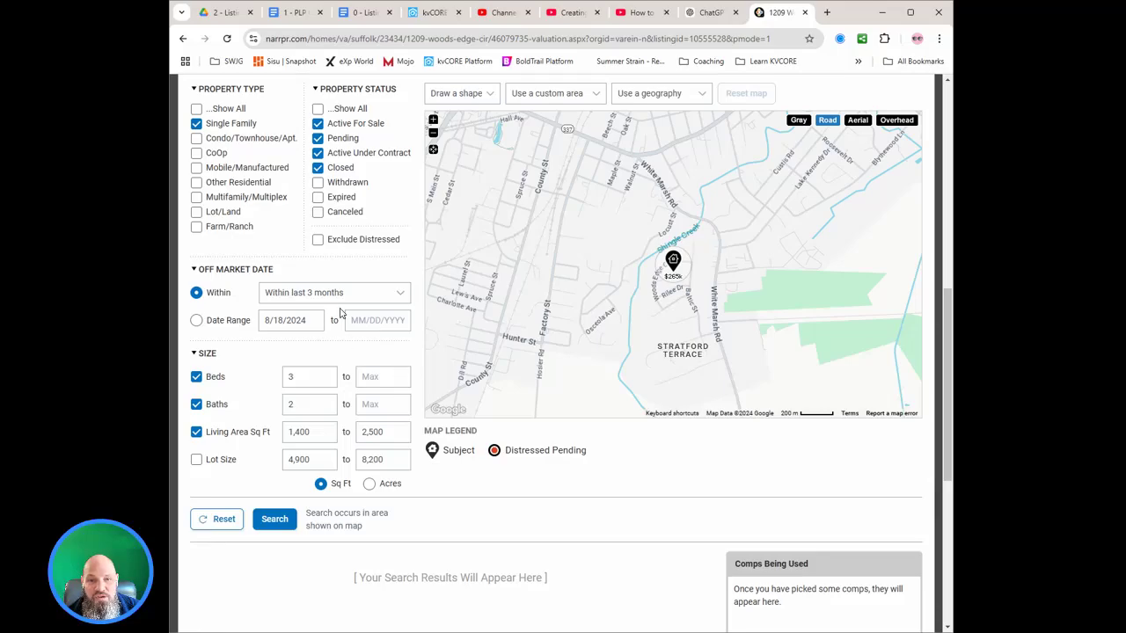
pyautogui.click(396, 294)
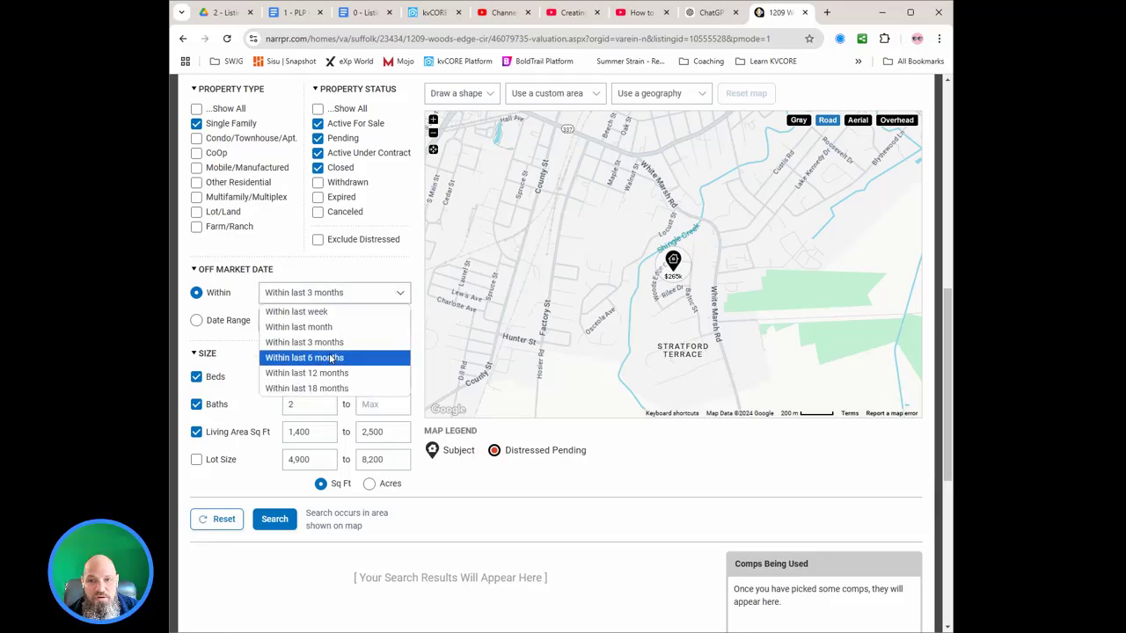
pyautogui.click(331, 358)
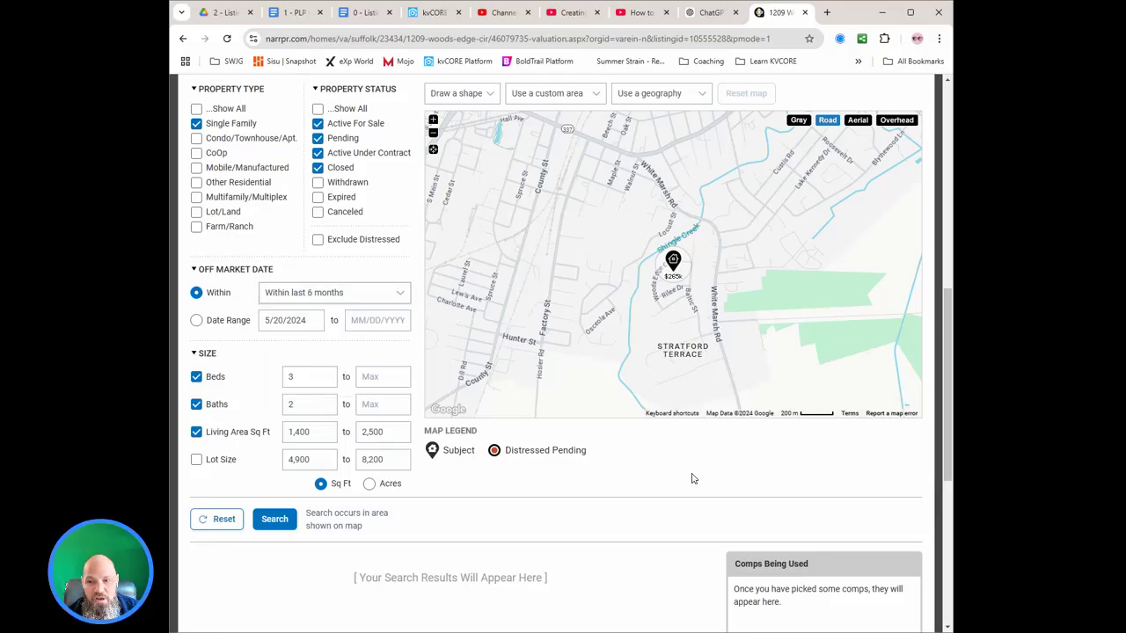
pyautogui.scroll(2, 691, 479)
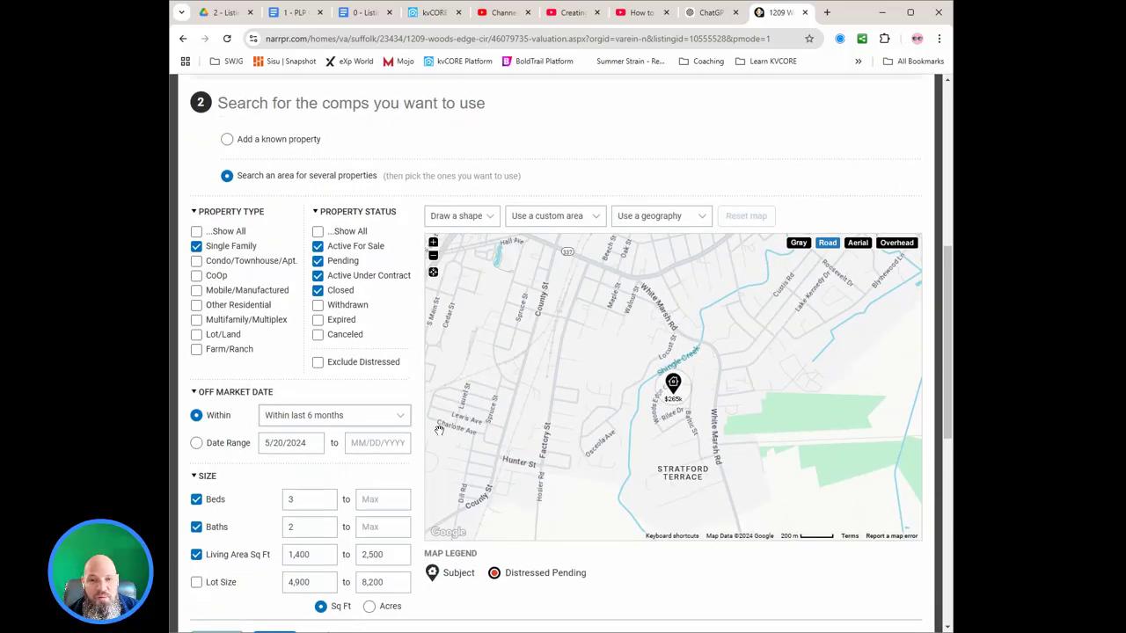
pyautogui.scroll(-2, 278, 406)
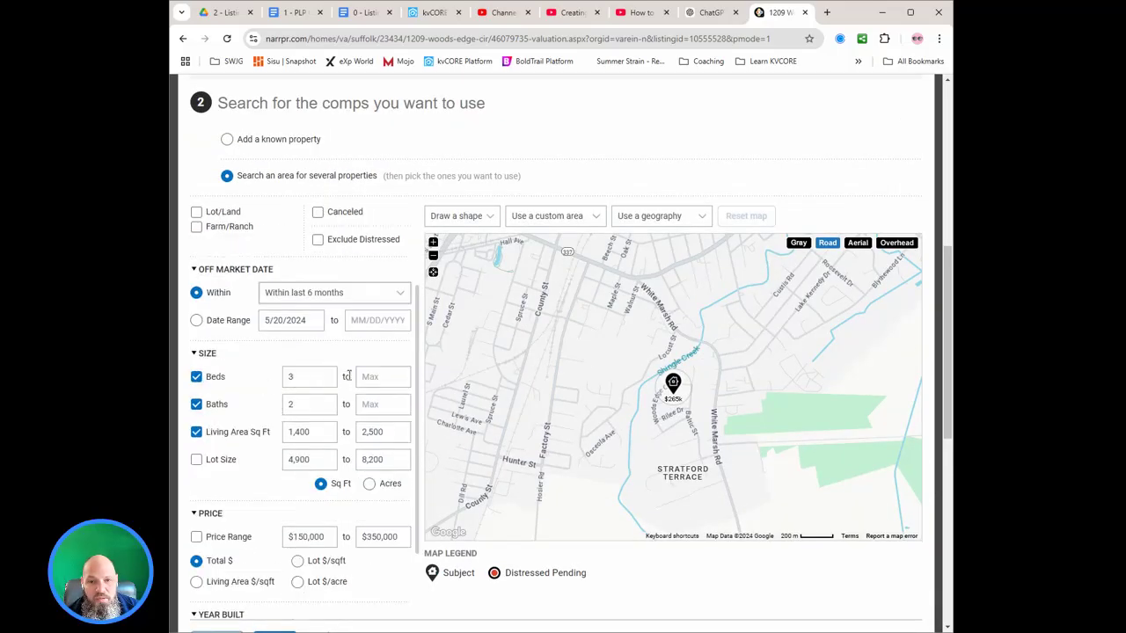
# Limit beds to a maximum of 5, with baths up to 3, and run the comp search.
pyautogui.click(393, 379)
pyautogui.write('5')
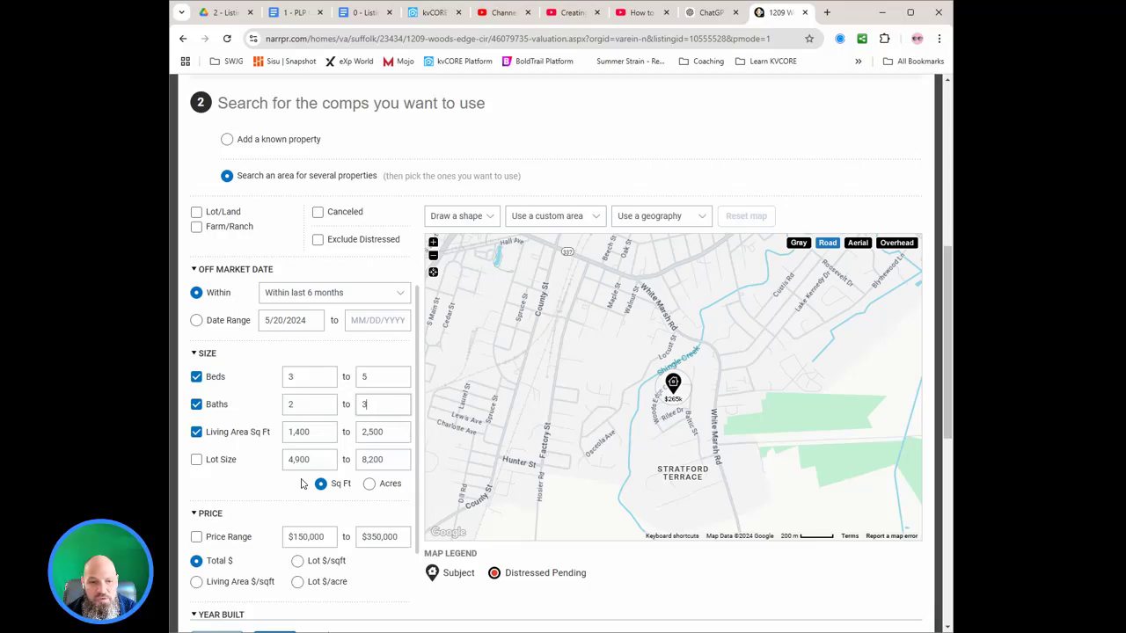
pyautogui.scroll(-2, 343, 483)
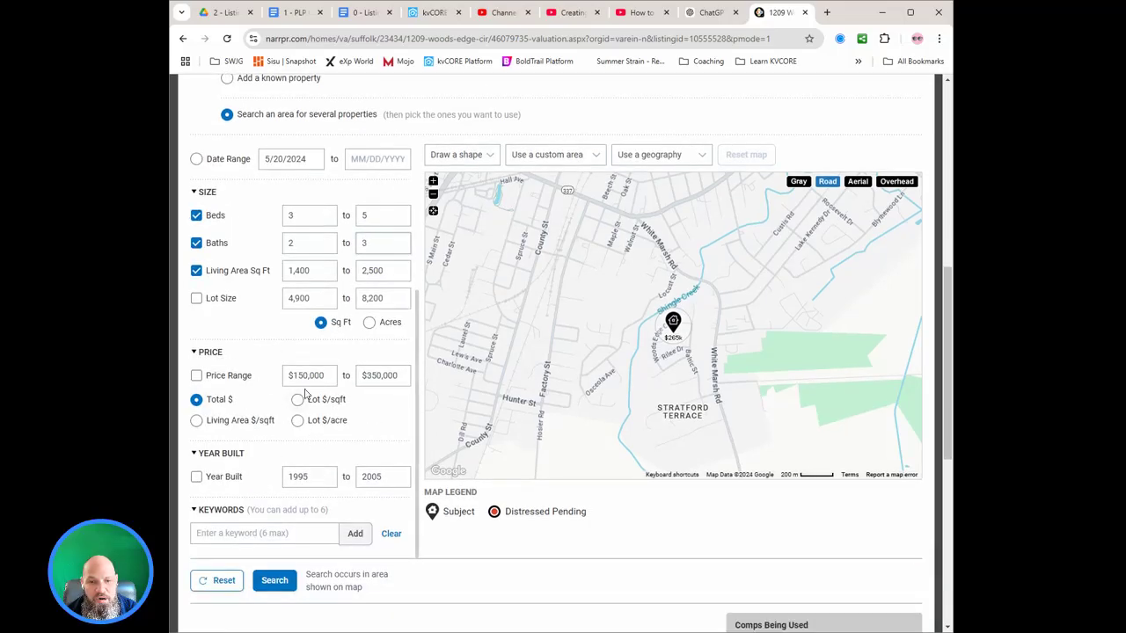
pyautogui.scroll(-1, 273, 451)
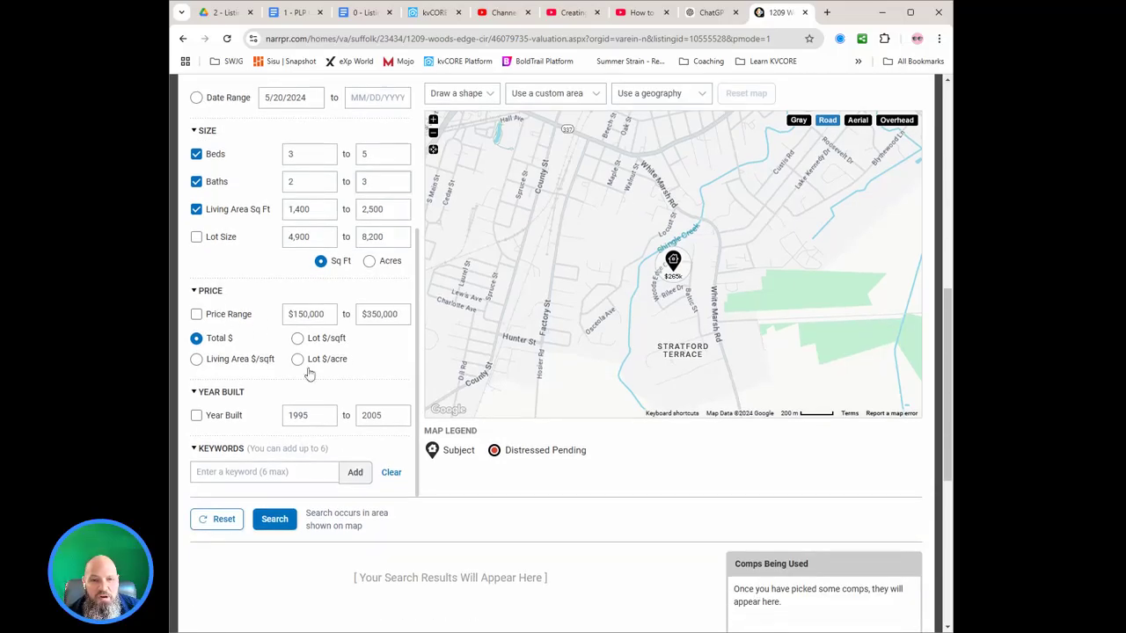
pyautogui.click(274, 519)
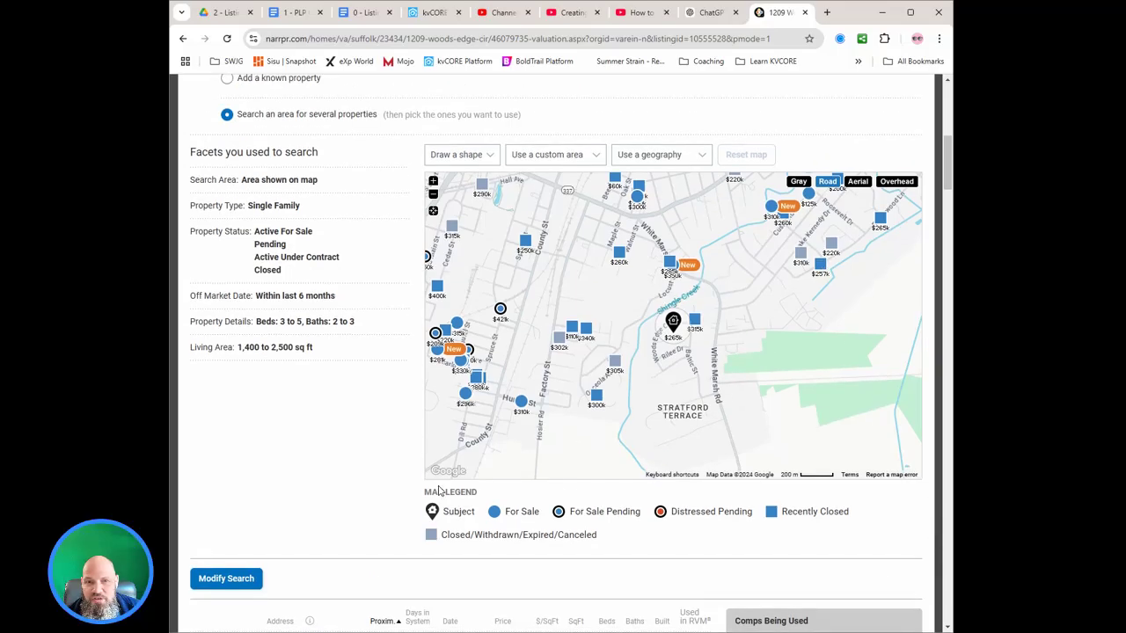
# Scroll through the 27 sold results, the nearest at 0.09 mi closing for $314,900.
pyautogui.scroll(-4, 390, 407)
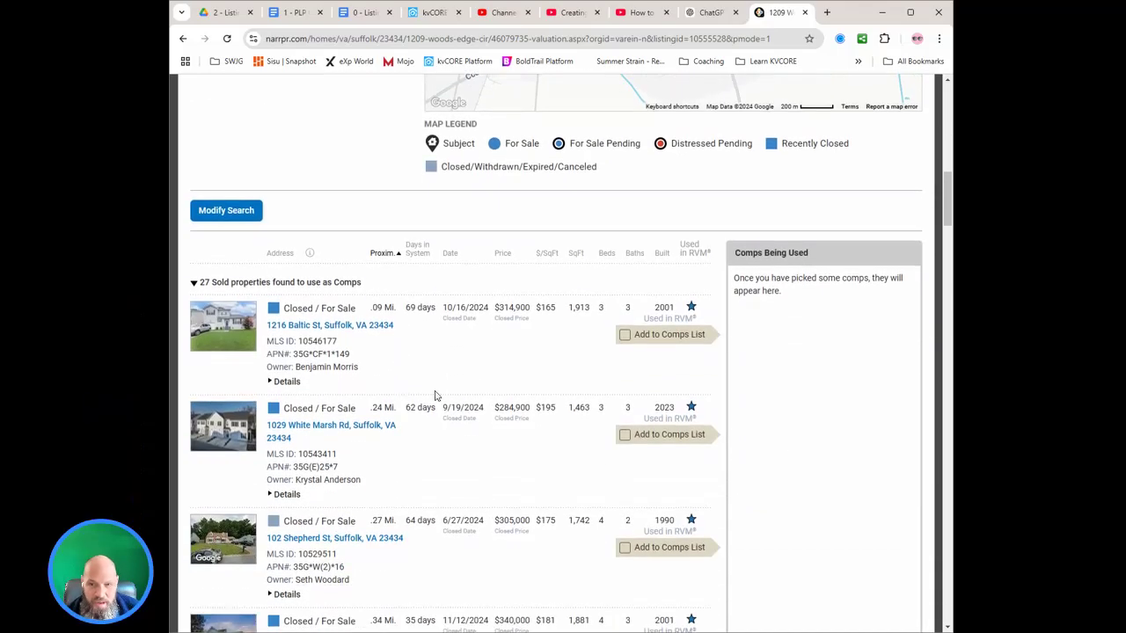
pyautogui.scroll(7, 714, 352)
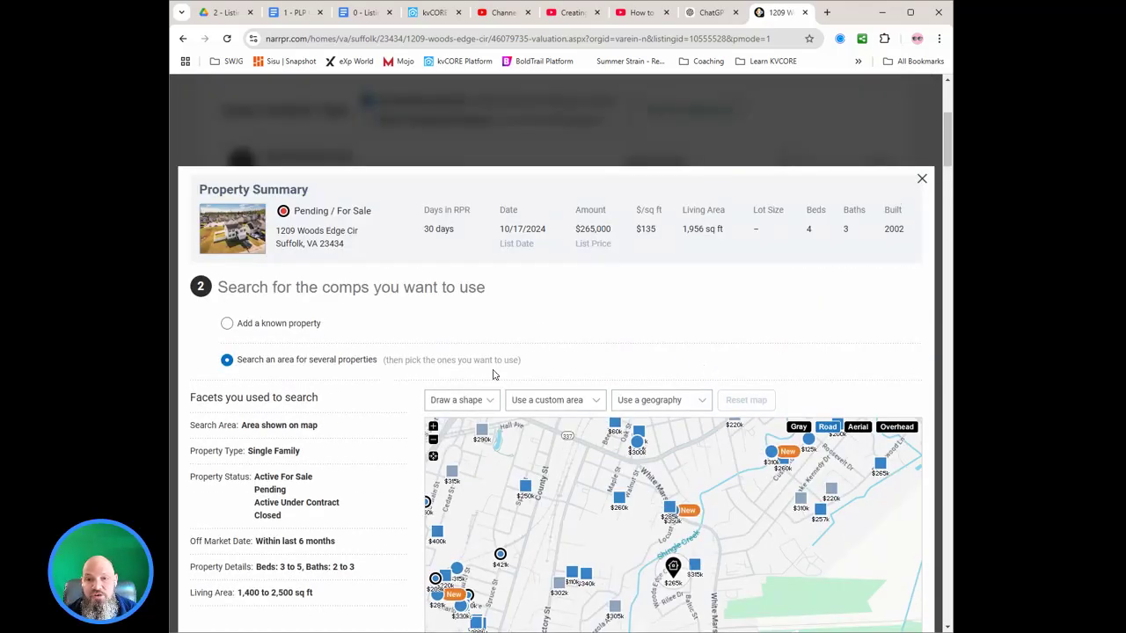
pyautogui.scroll(-3, 661, 350)
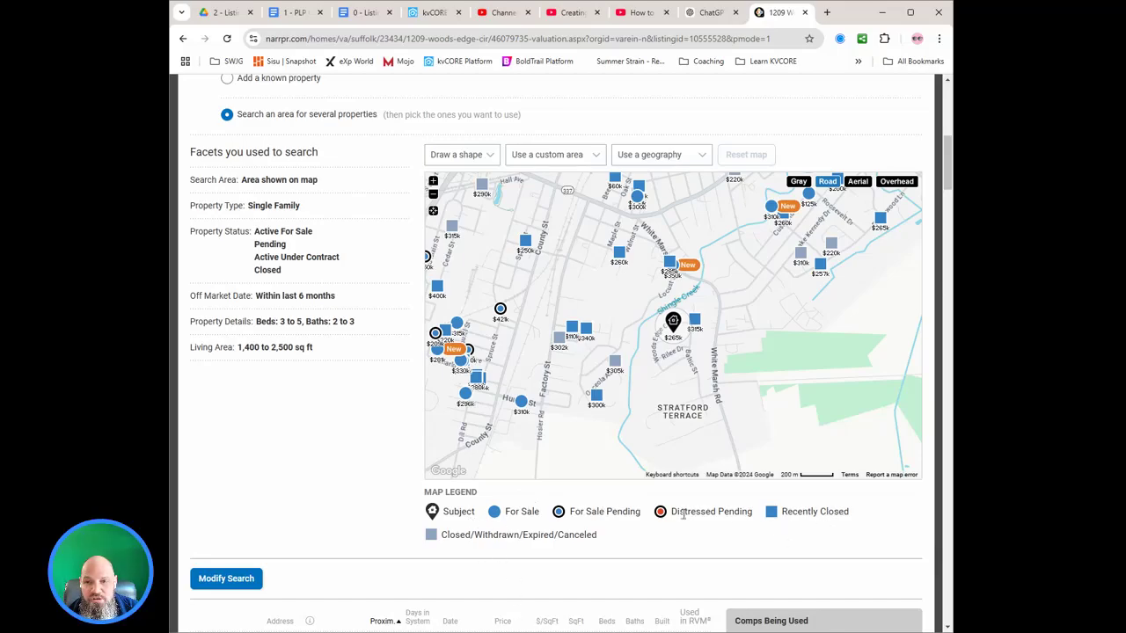
pyautogui.scroll(-3, 581, 485)
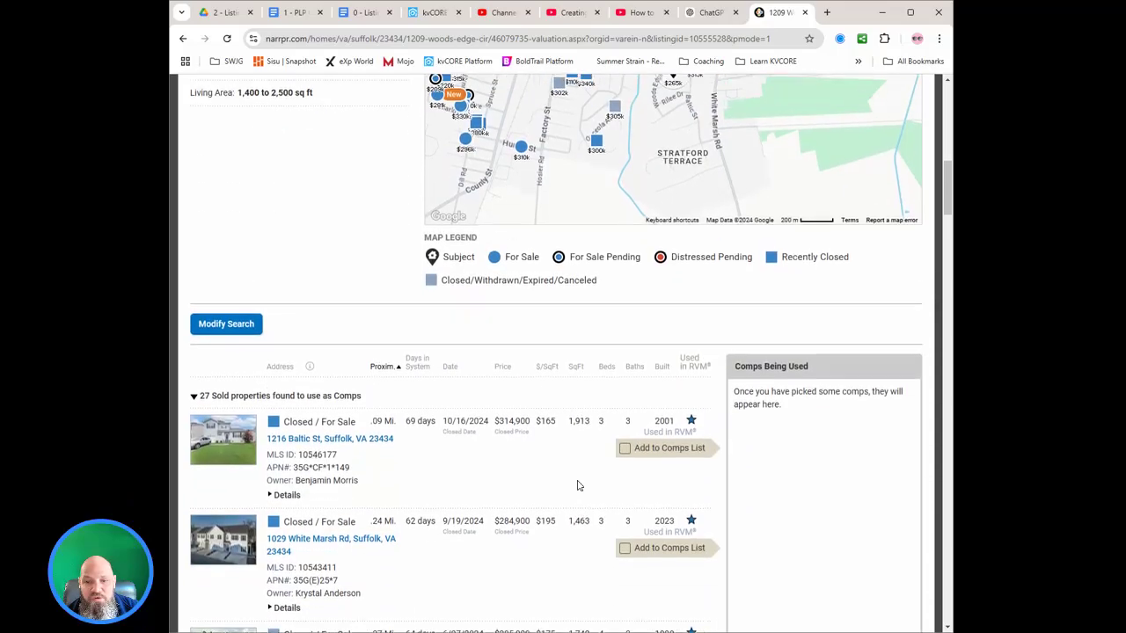
pyautogui.scroll(-3, 577, 486)
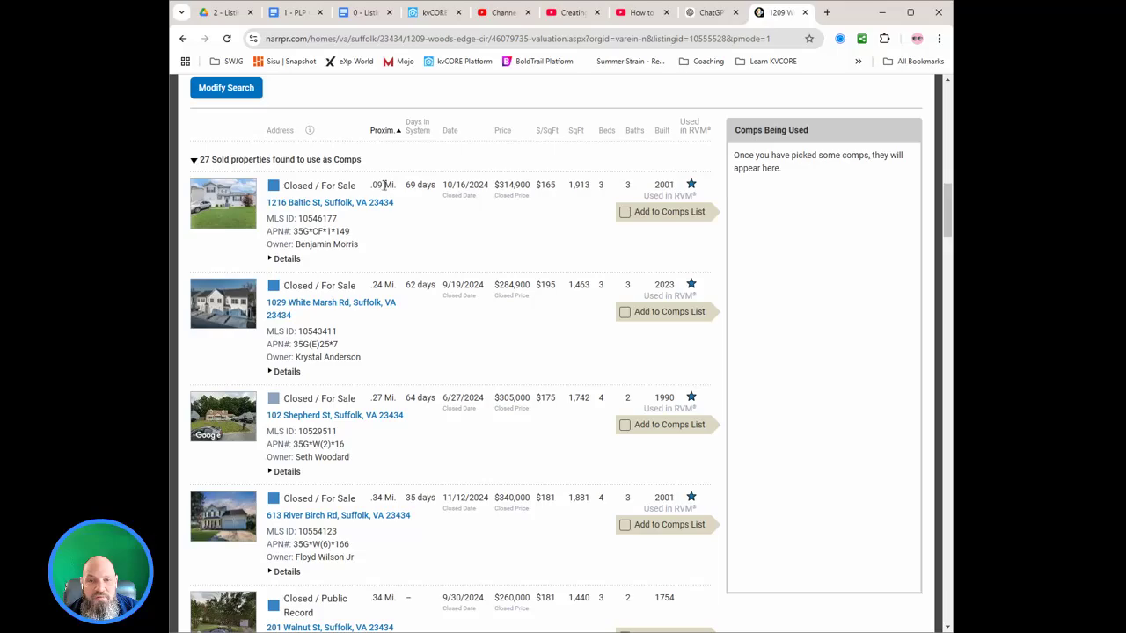
pyautogui.click(624, 214)
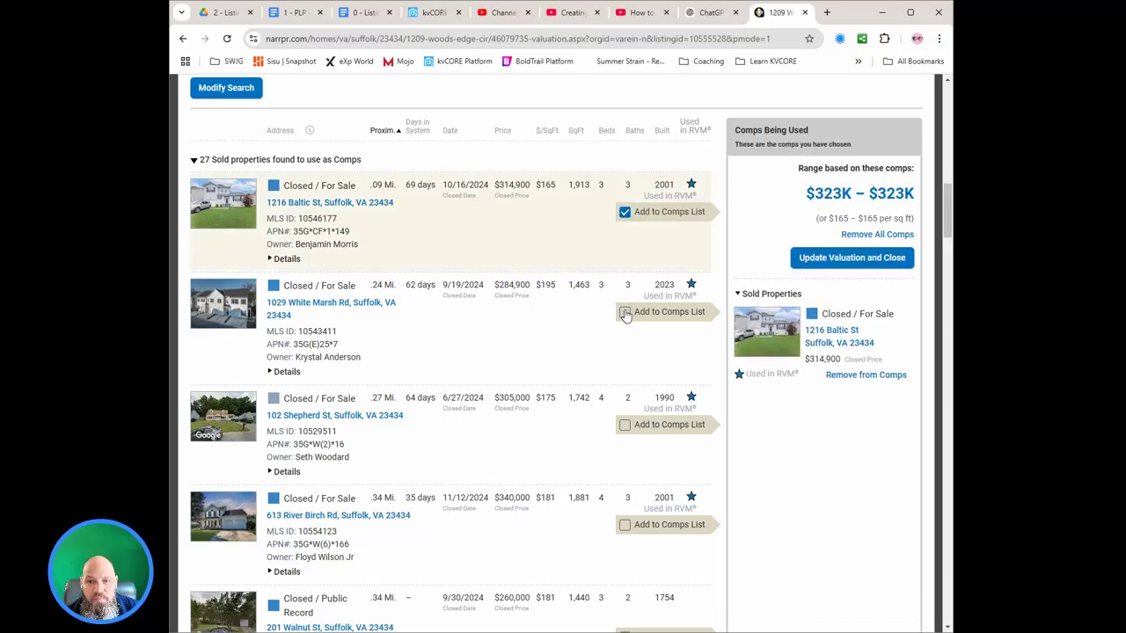
pyautogui.click(625, 314)
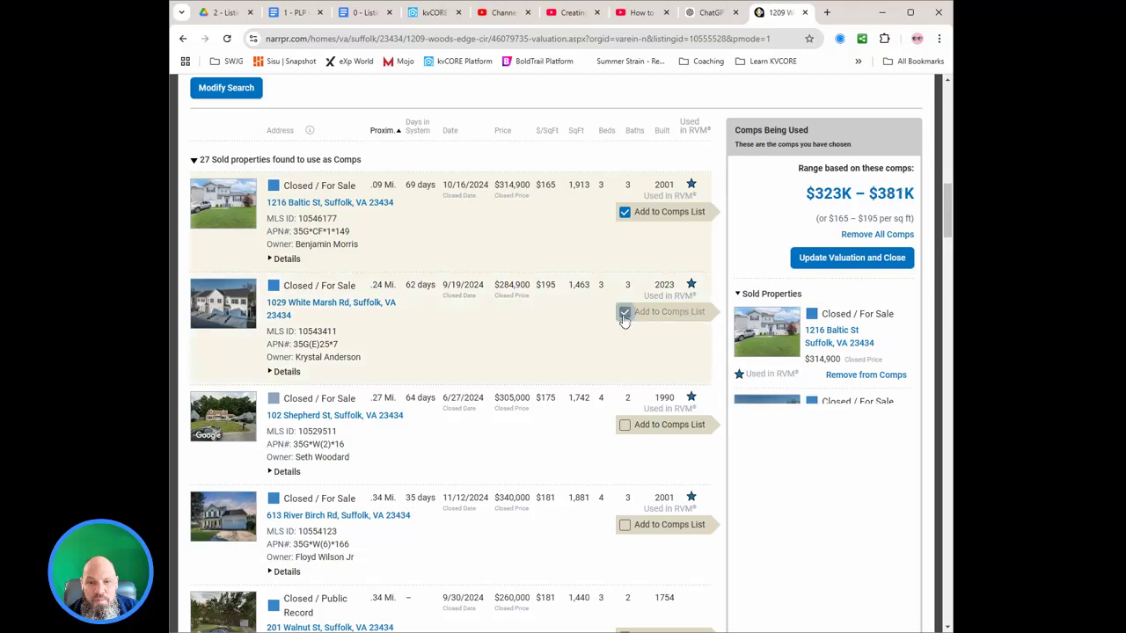
pyautogui.scroll(-1, 577, 362)
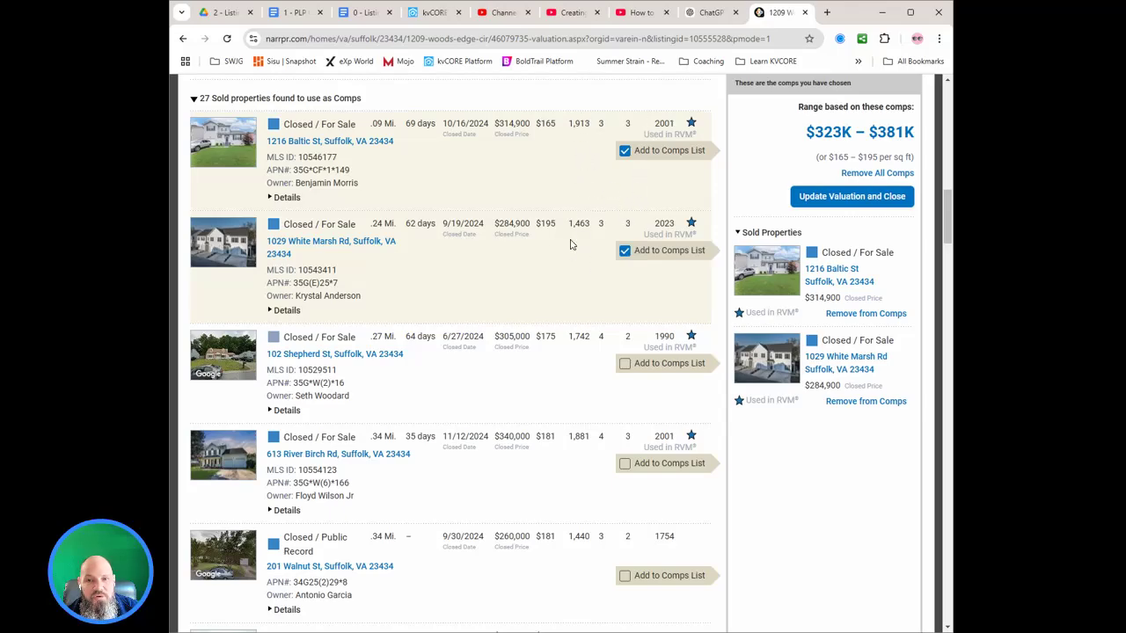
pyautogui.scroll(-1, 587, 235)
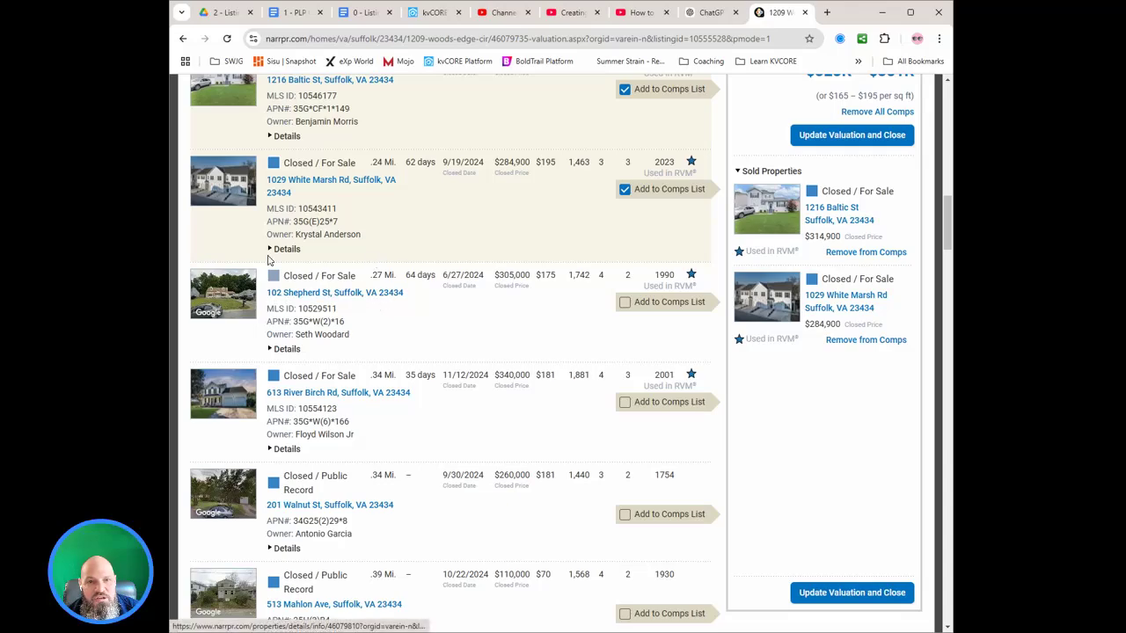
pyautogui.scroll(1, 235, 269)
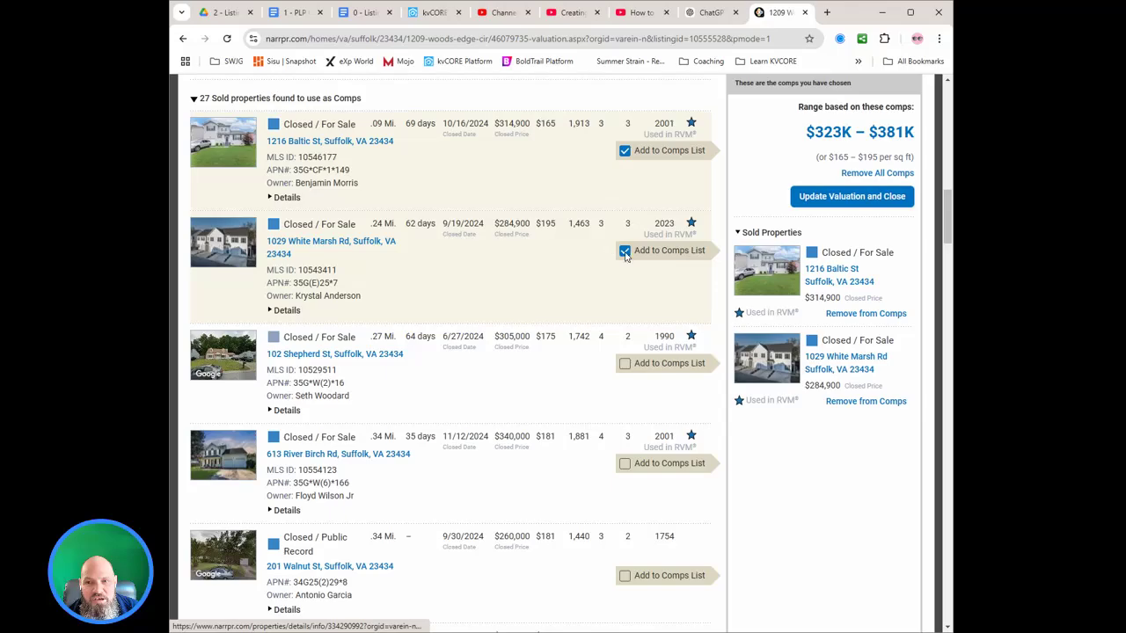
pyautogui.click(625, 252)
pyautogui.scroll(6, 378, 282)
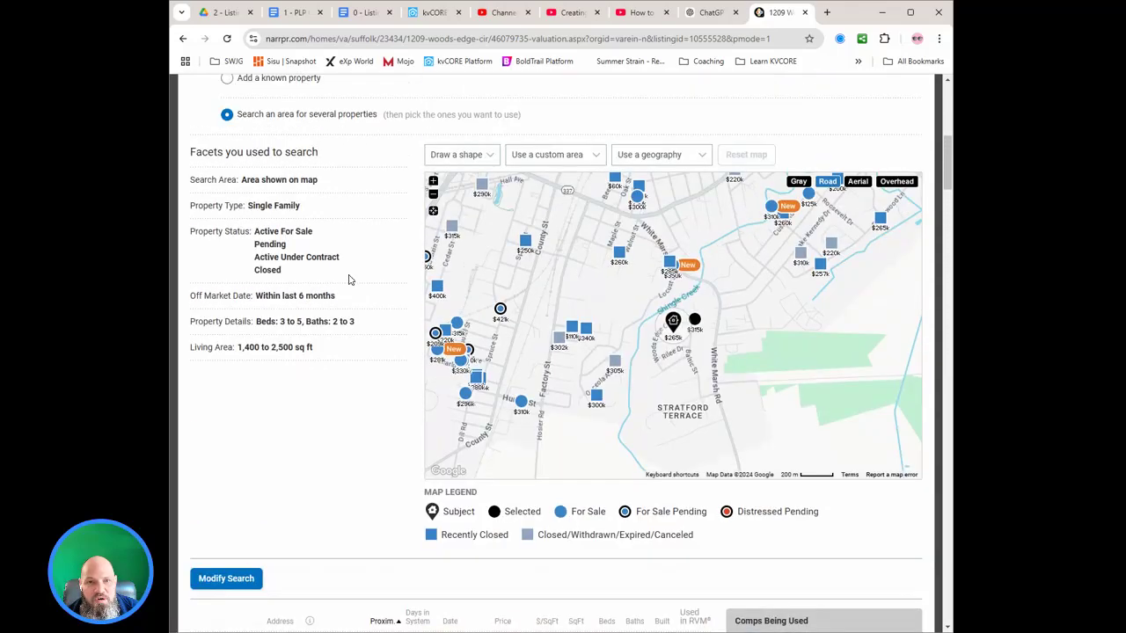
pyautogui.scroll(2, 349, 279)
pyautogui.scroll(-9, 366, 350)
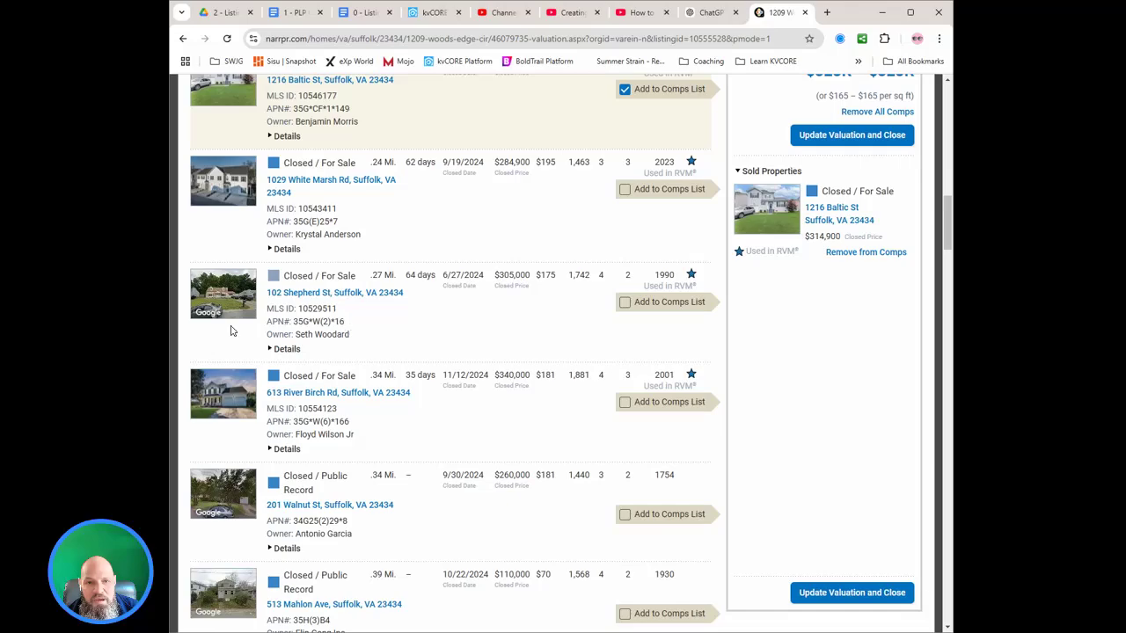
pyautogui.scroll(-1, 232, 328)
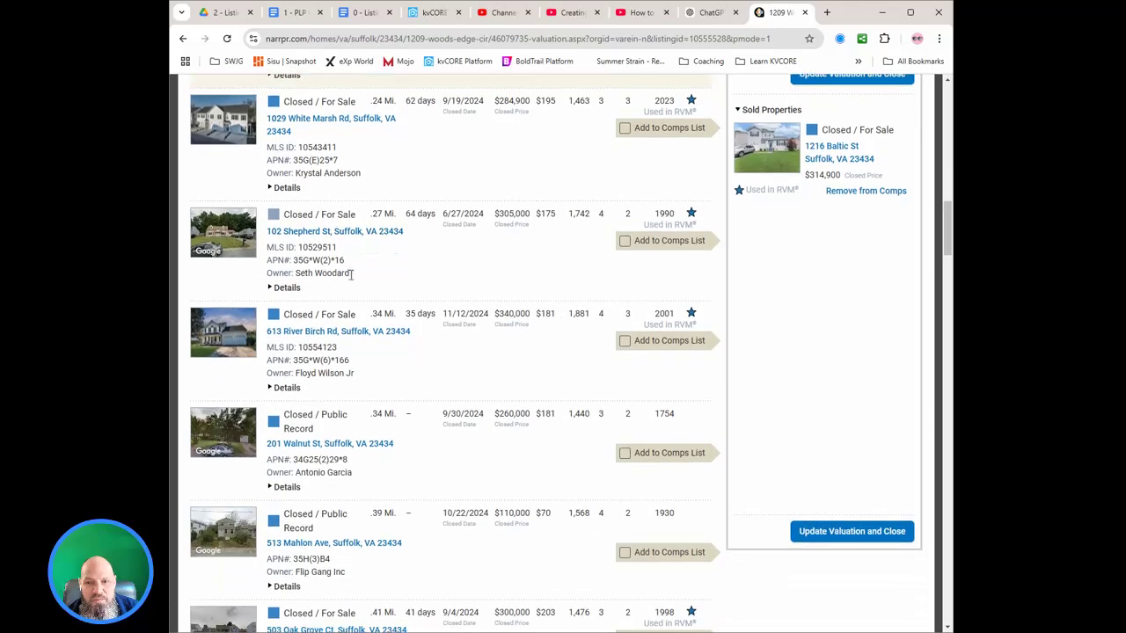
pyautogui.click(624, 342)
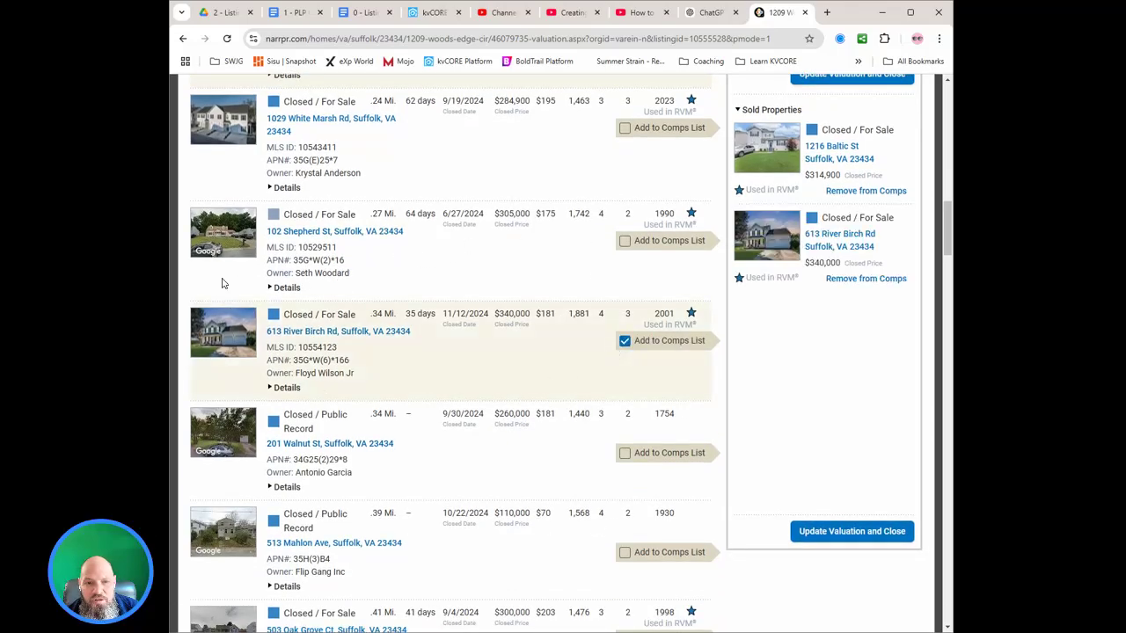
pyautogui.scroll(-1, 591, 380)
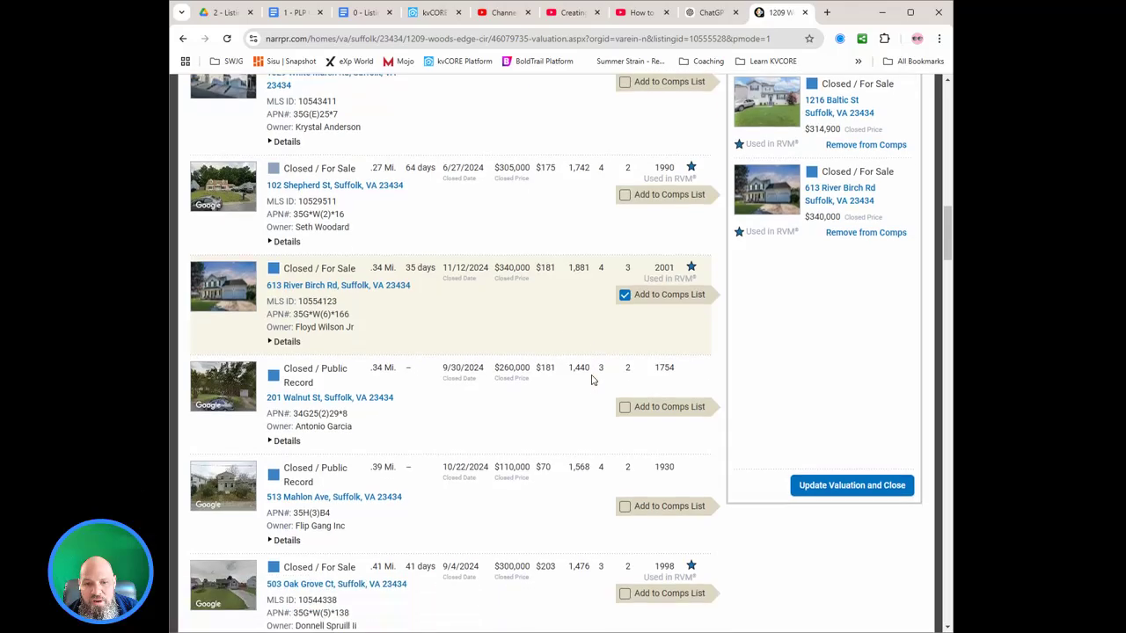
pyautogui.scroll(-4, 592, 380)
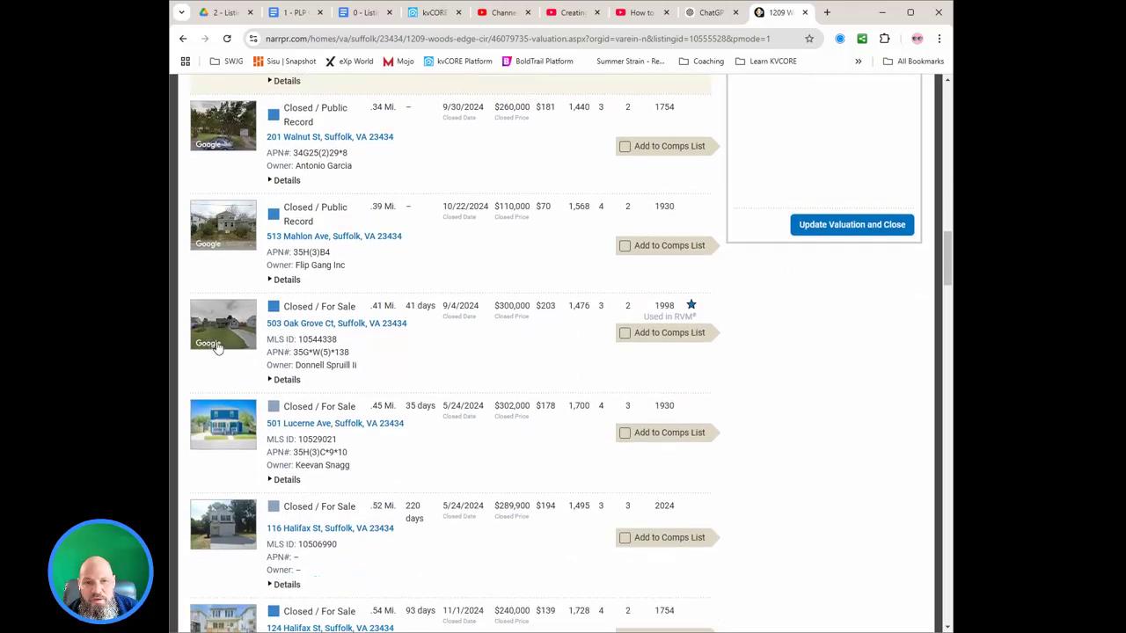
pyautogui.click(626, 339)
pyautogui.scroll(-2, 518, 346)
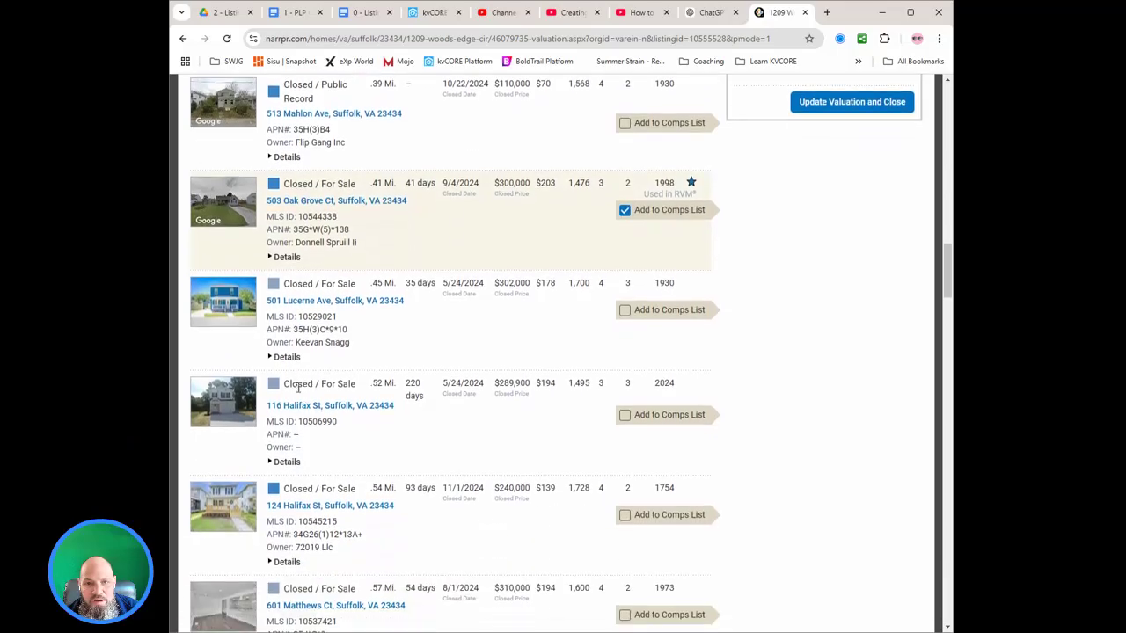
pyautogui.scroll(6, 304, 400)
pyautogui.scroll(1, 345, 514)
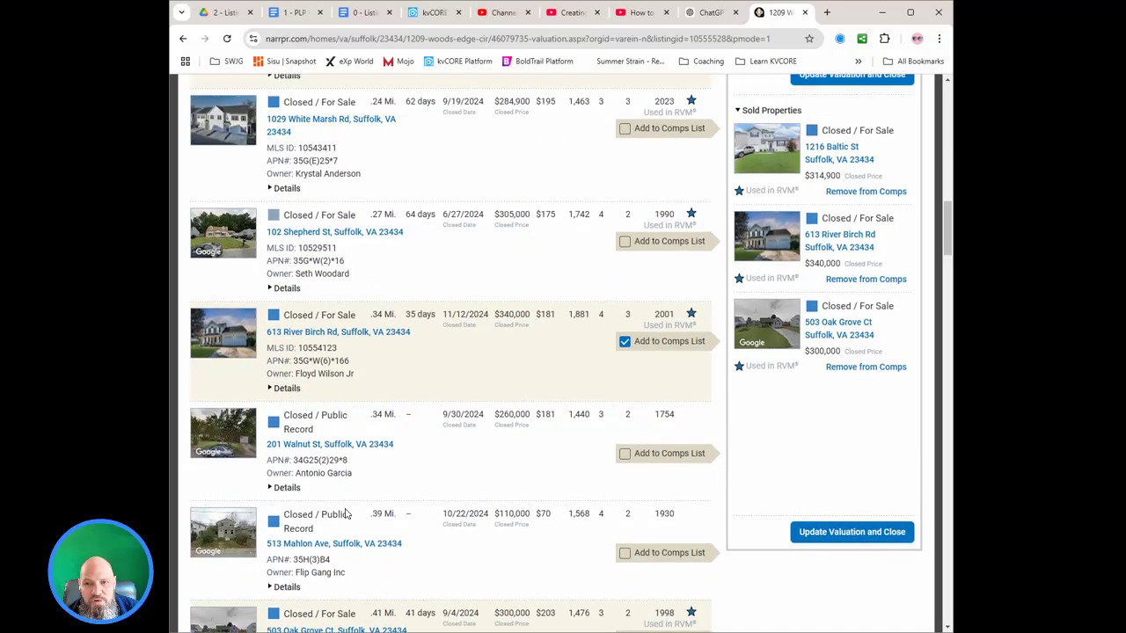
pyautogui.scroll(5, 346, 514)
pyautogui.scroll(-2, 545, 398)
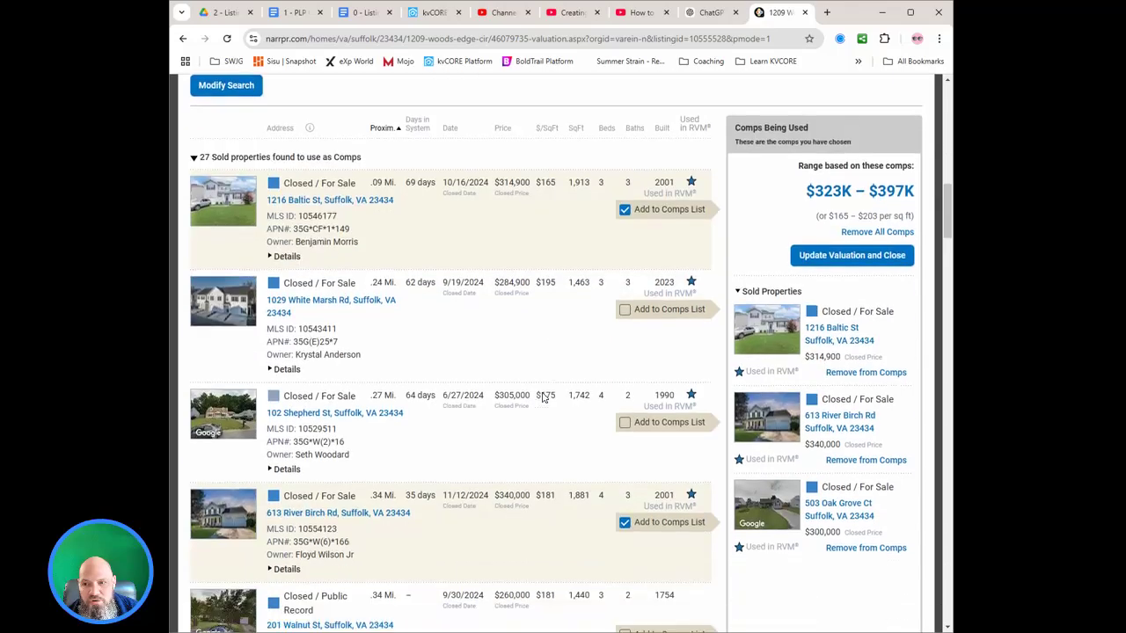
pyautogui.scroll(-2, 545, 397)
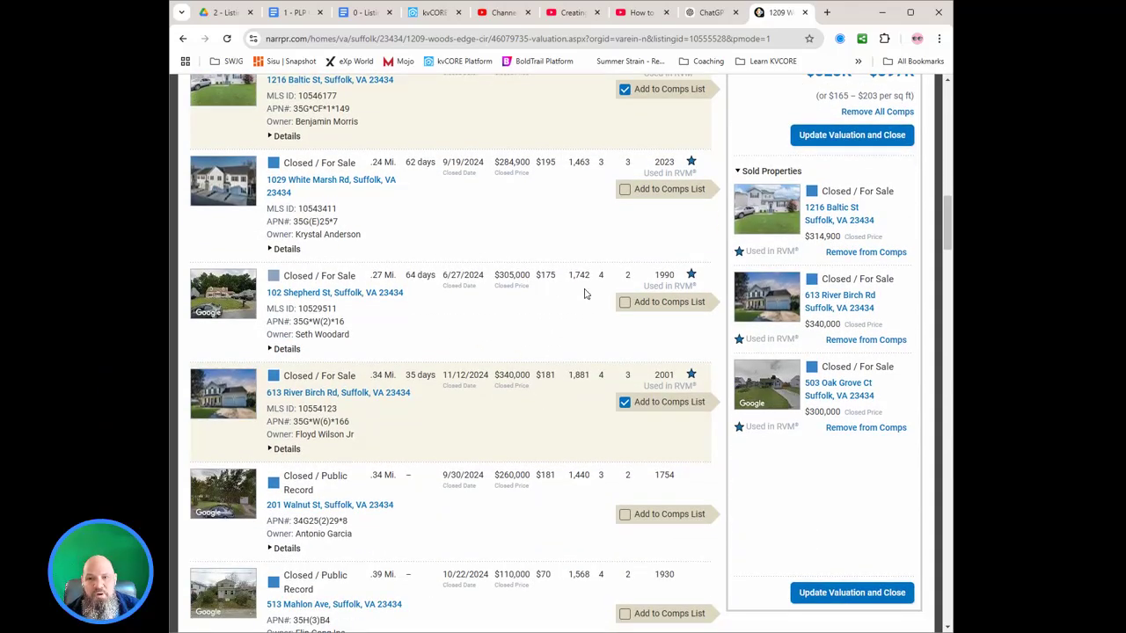
pyautogui.click(624, 303)
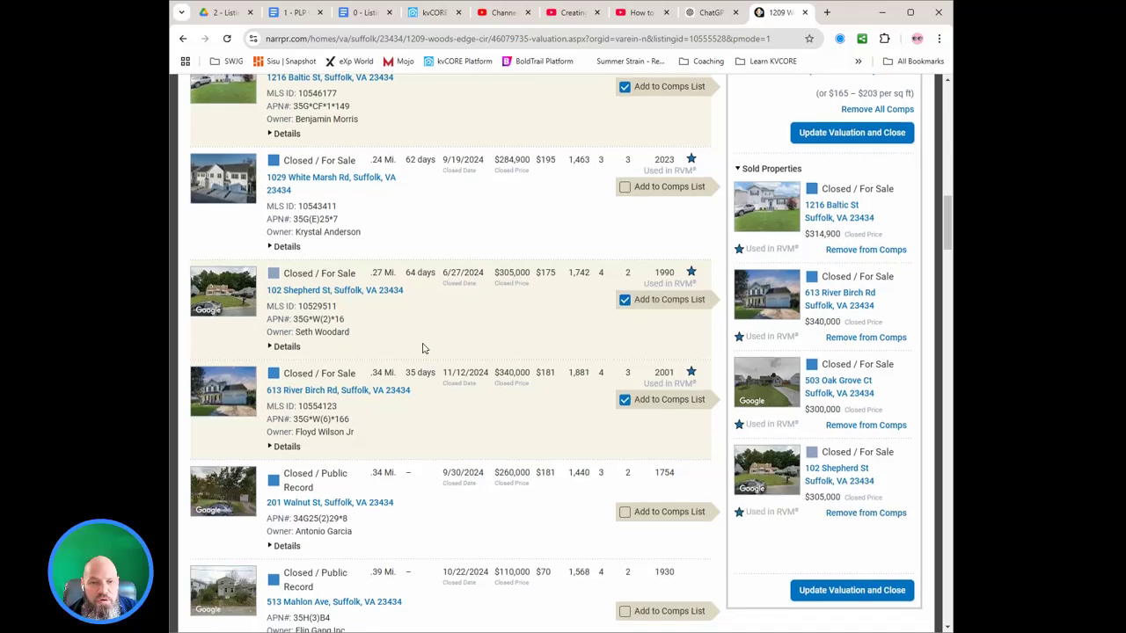
pyautogui.scroll(-3, 423, 348)
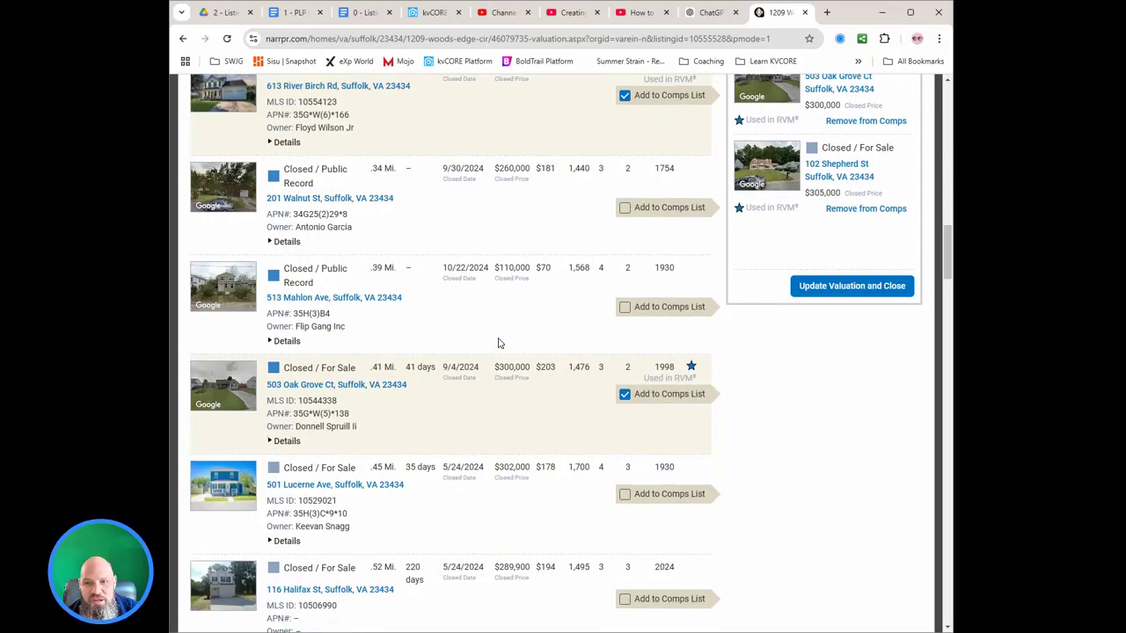
pyautogui.scroll(-1, 494, 447)
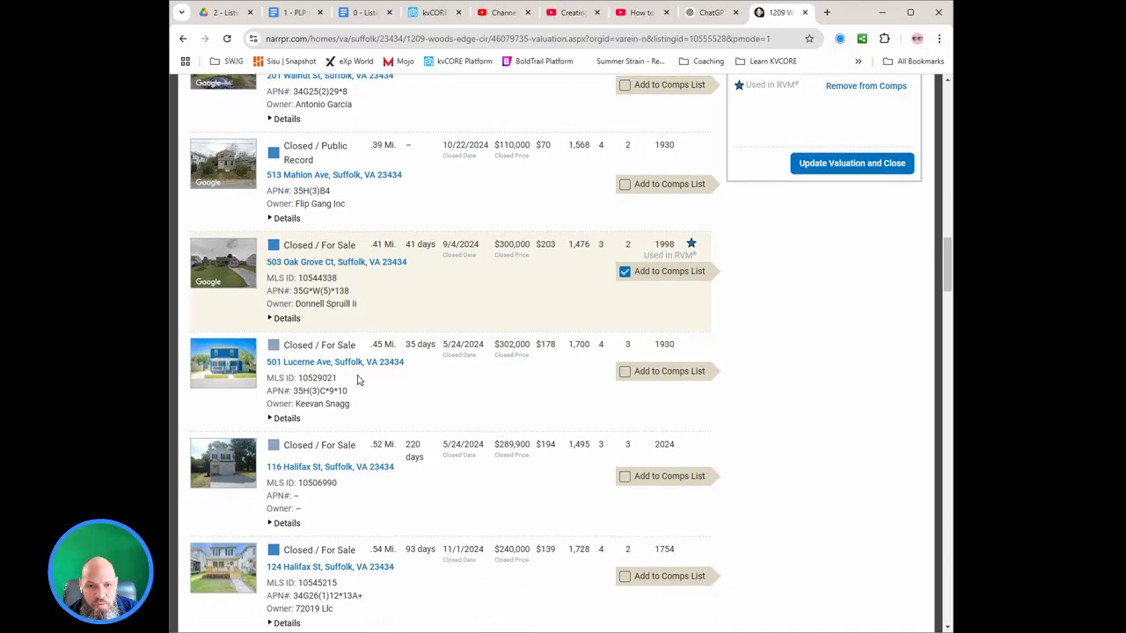
pyautogui.scroll(-3, 469, 437)
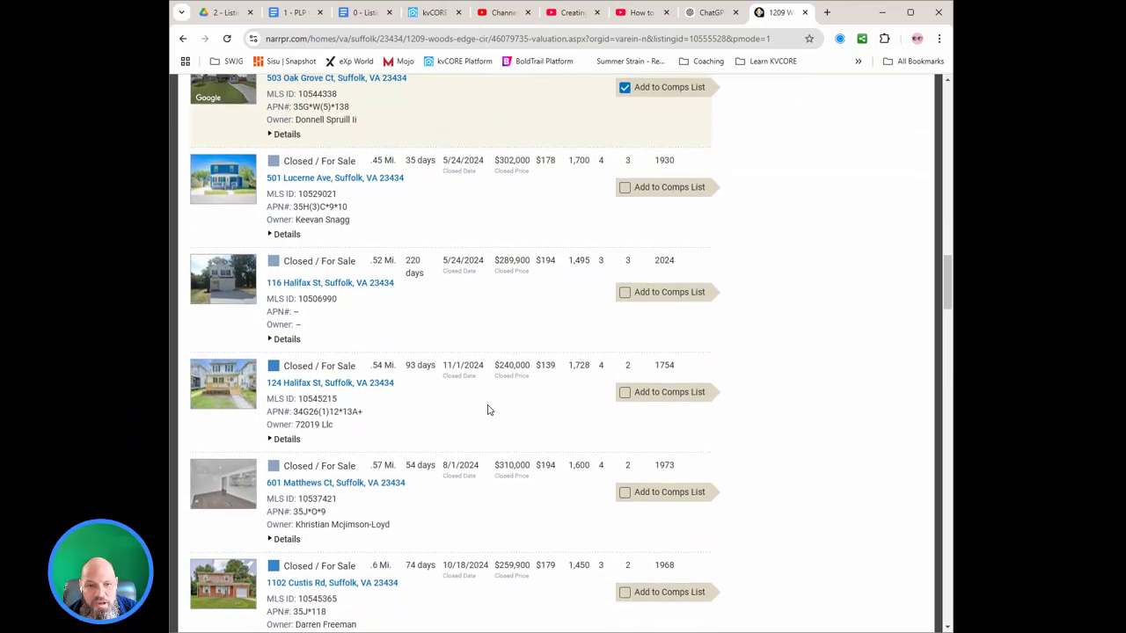
pyautogui.scroll(-2, 483, 406)
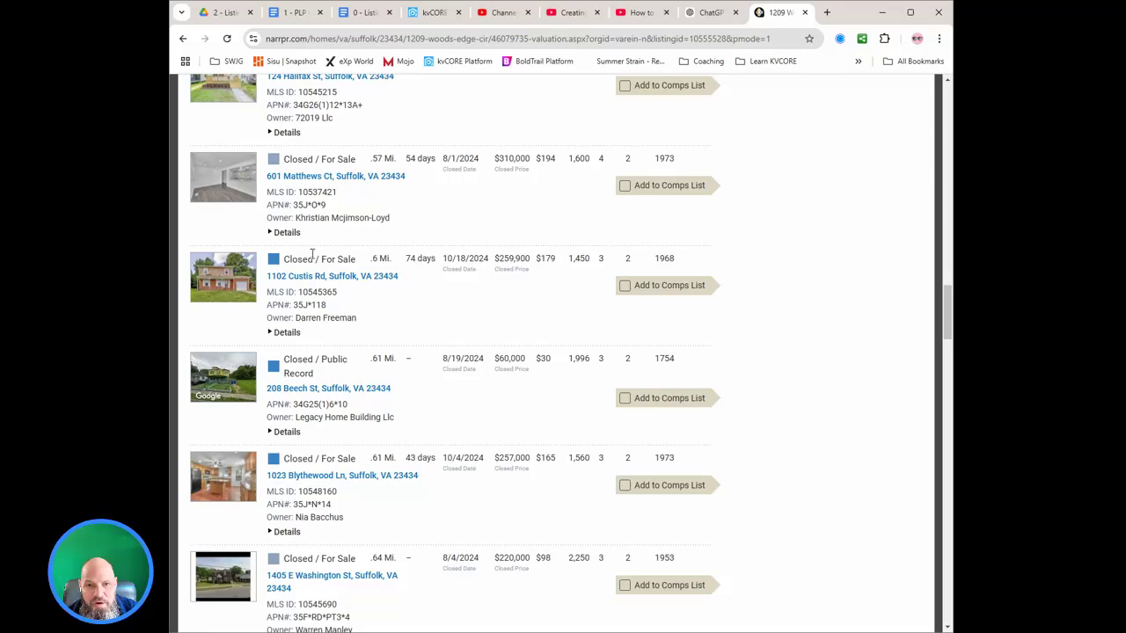
pyautogui.scroll(-5, 312, 254)
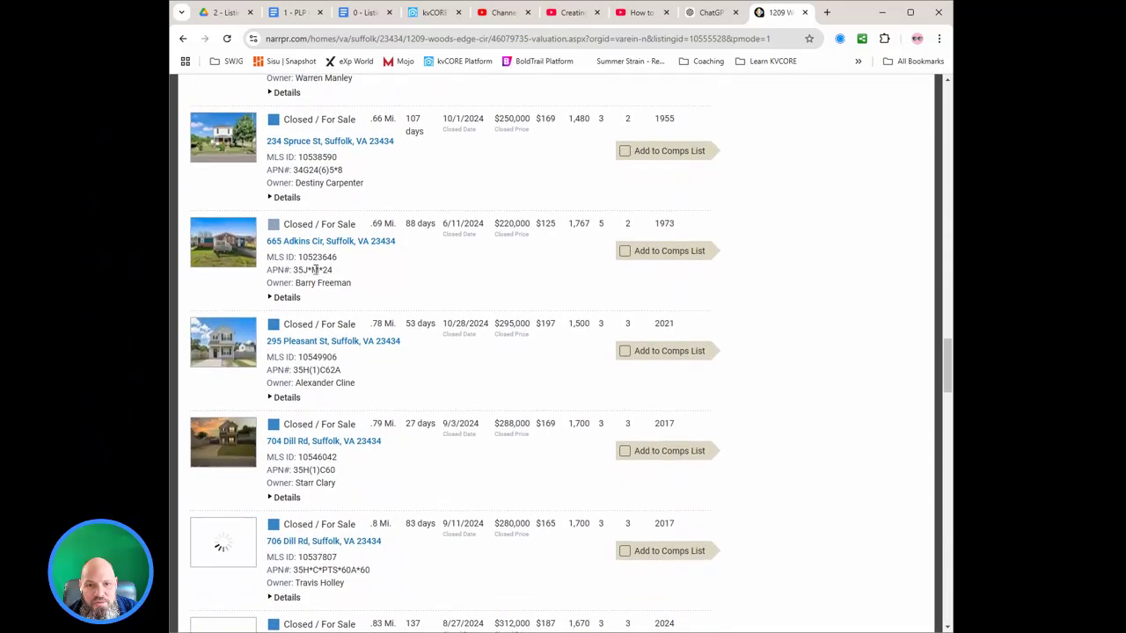
pyautogui.scroll(-12, 314, 270)
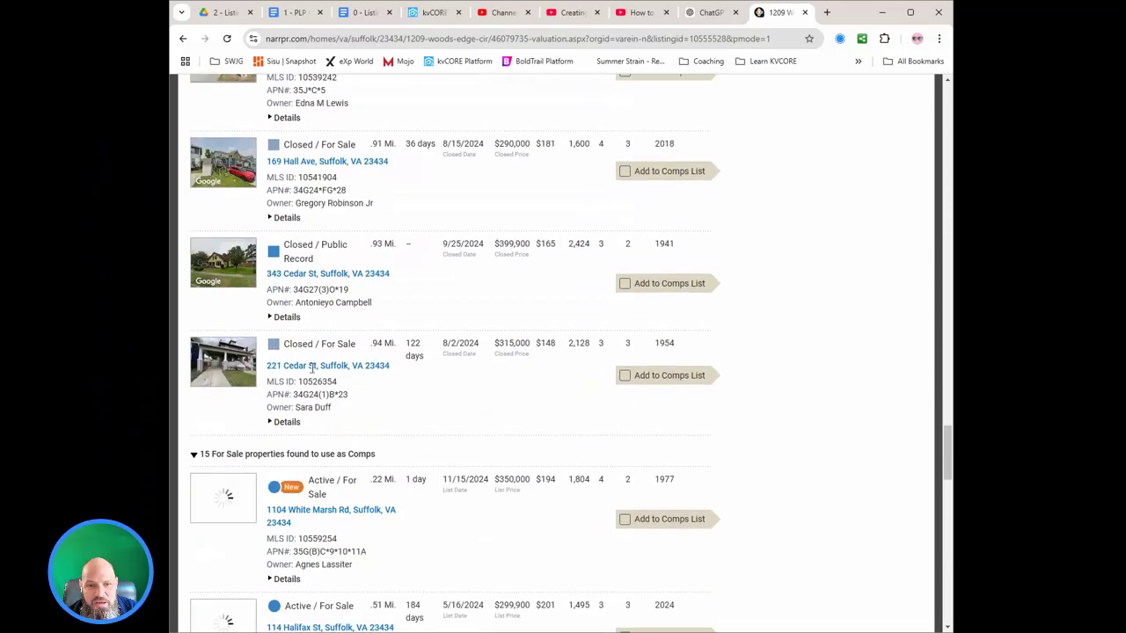
pyautogui.scroll(-2, 312, 367)
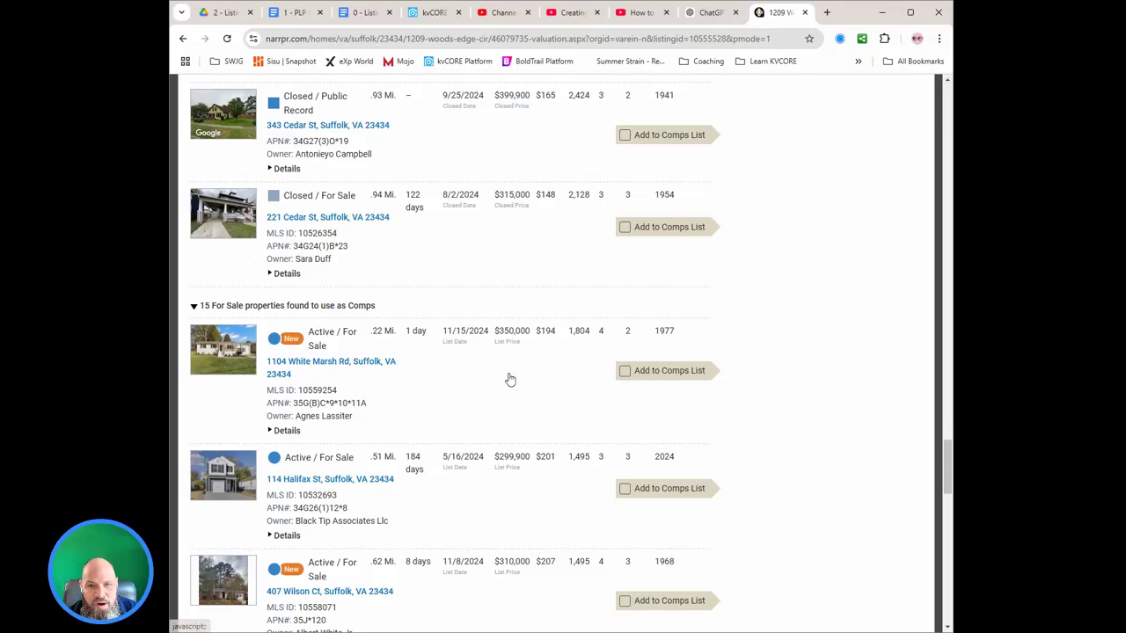
pyautogui.scroll(-1, 510, 379)
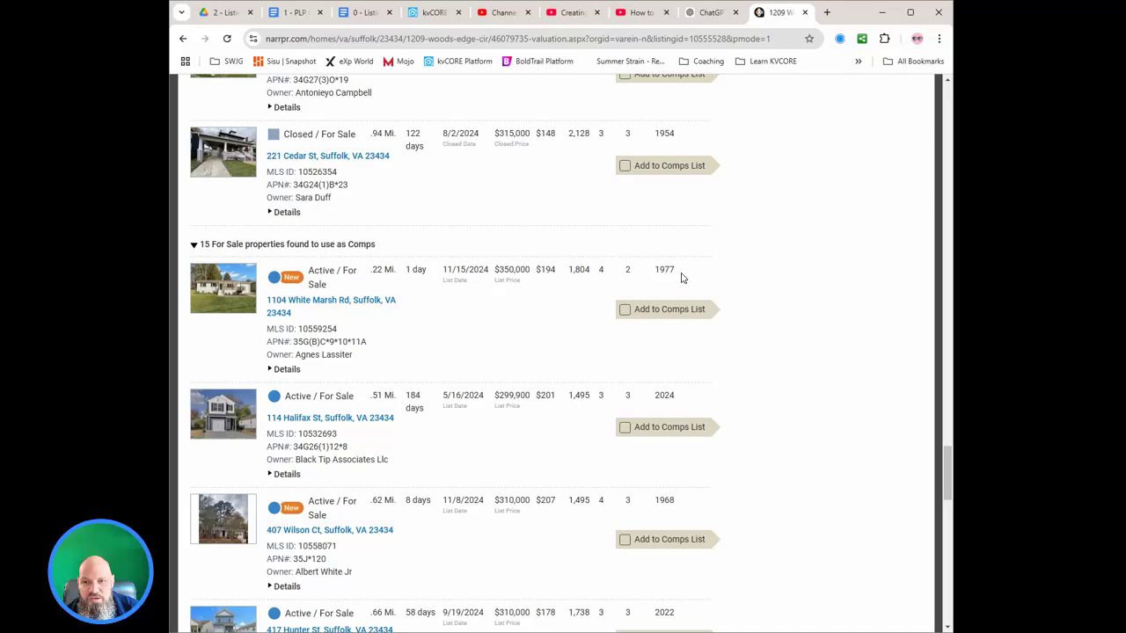
pyautogui.scroll(-2, 682, 274)
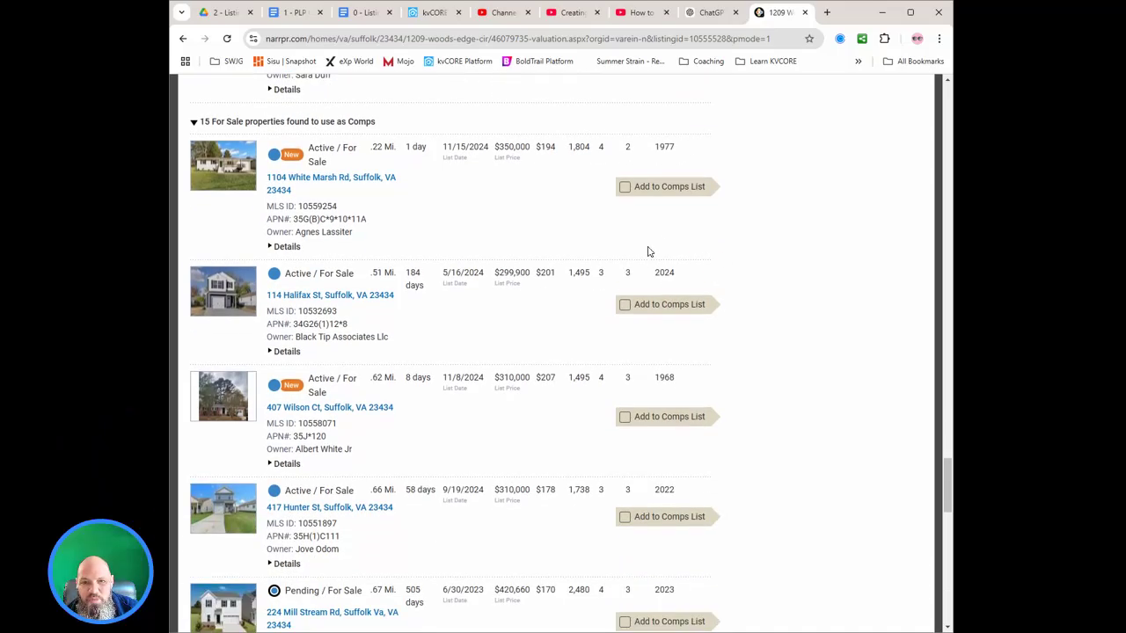
pyautogui.scroll(-3, 761, 286)
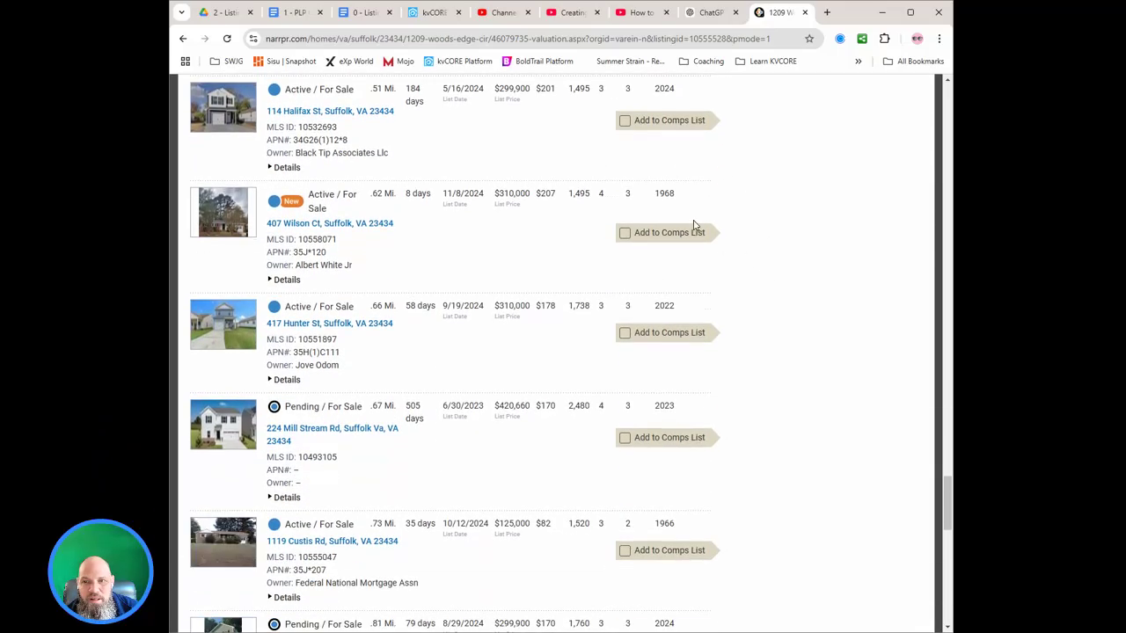
pyautogui.scroll(-6, 574, 391)
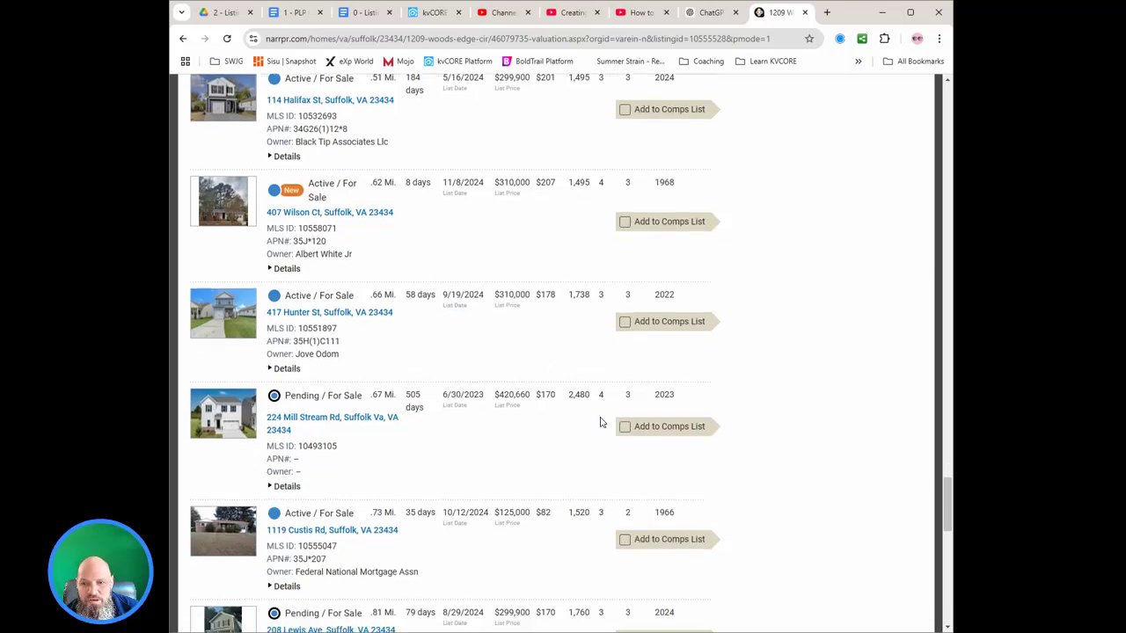
pyautogui.scroll(-6, 574, 390)
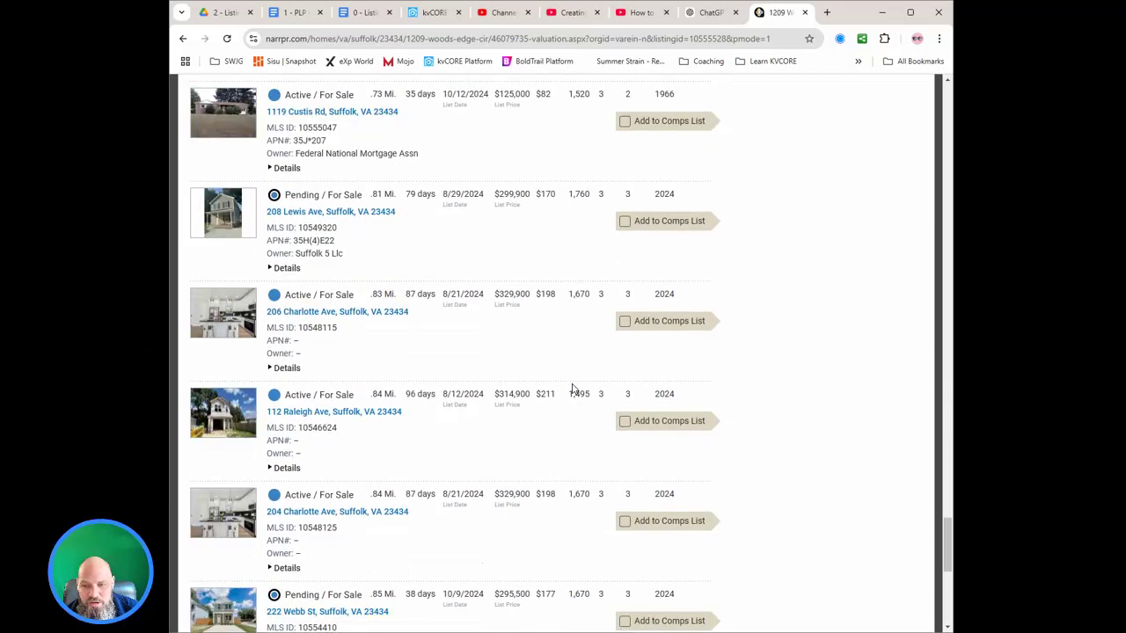
pyautogui.scroll(-3, 570, 381)
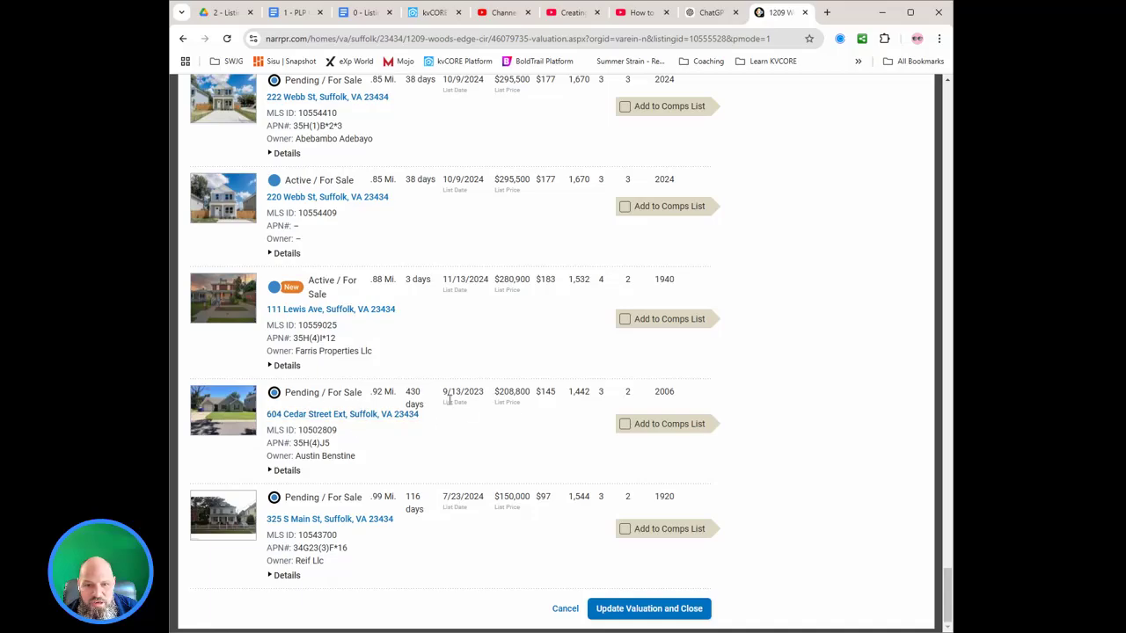
pyautogui.click(624, 424)
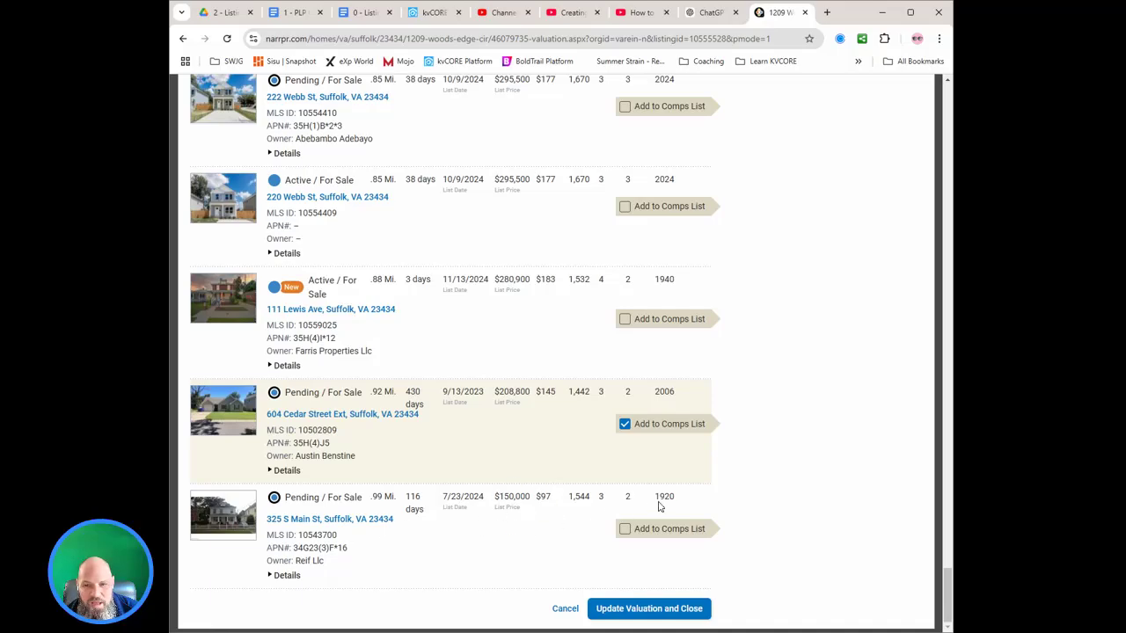
pyautogui.scroll(2, 528, 503)
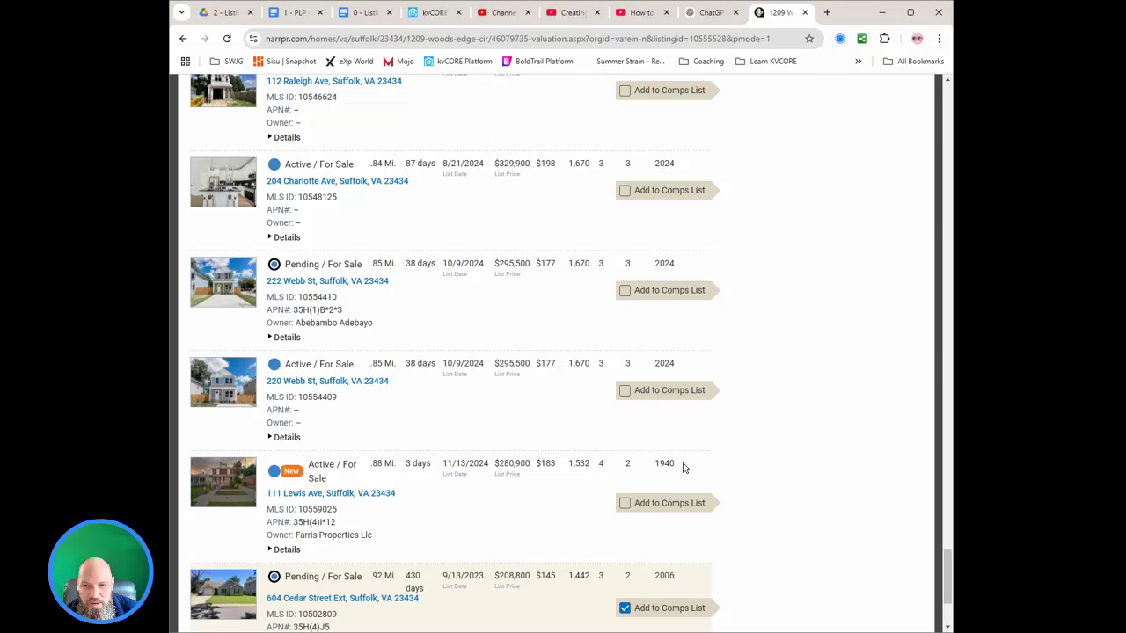
pyautogui.scroll(1, 626, 501)
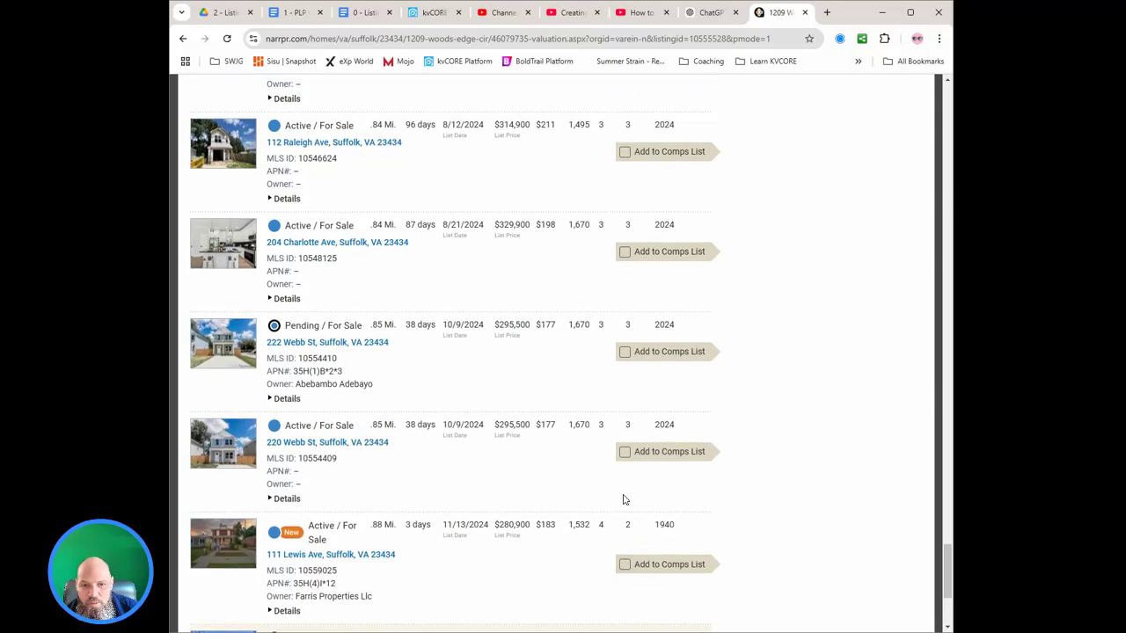
pyautogui.scroll(1, 624, 500)
pyautogui.scroll(1, 617, 546)
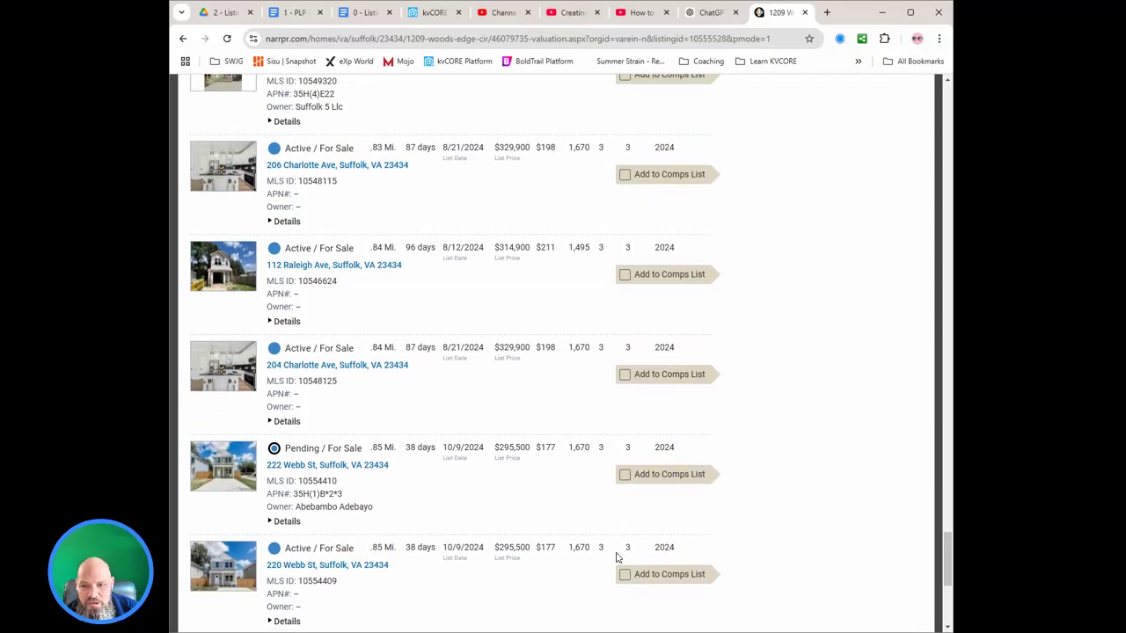
pyautogui.click(626, 576)
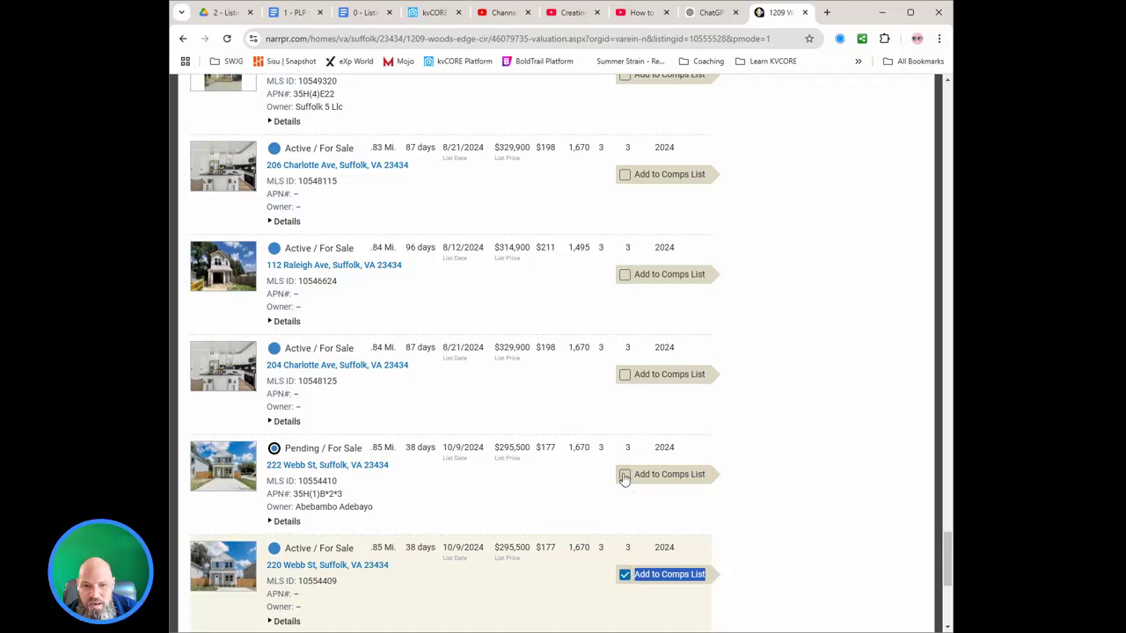
pyautogui.click(623, 477)
pyautogui.scroll(6, 593, 495)
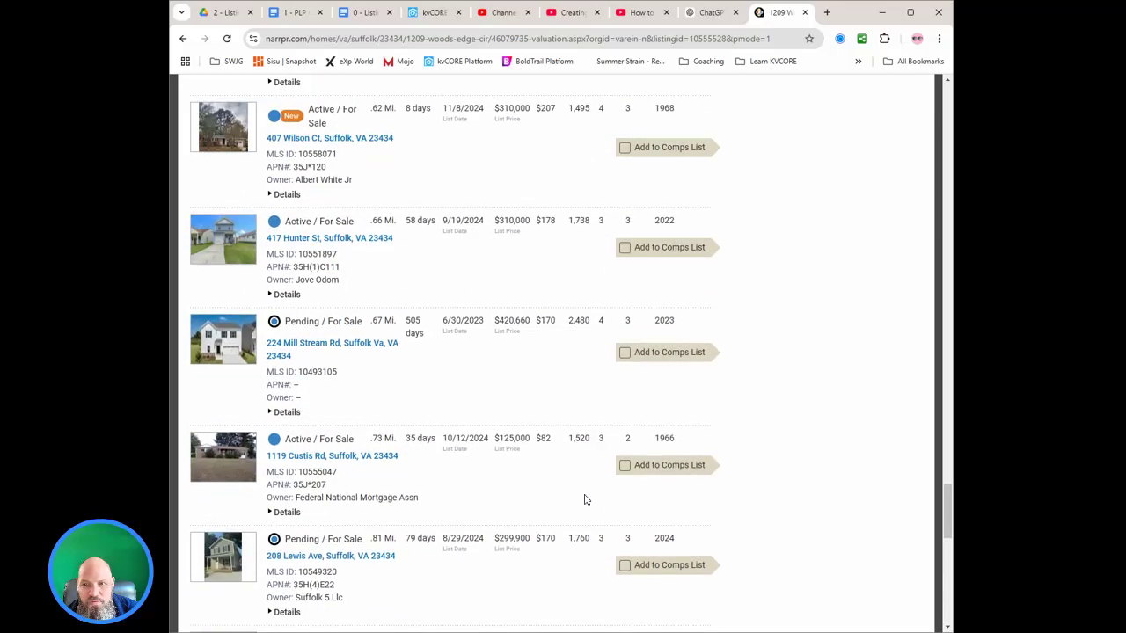
pyautogui.scroll(2, 615, 440)
pyautogui.click(621, 479)
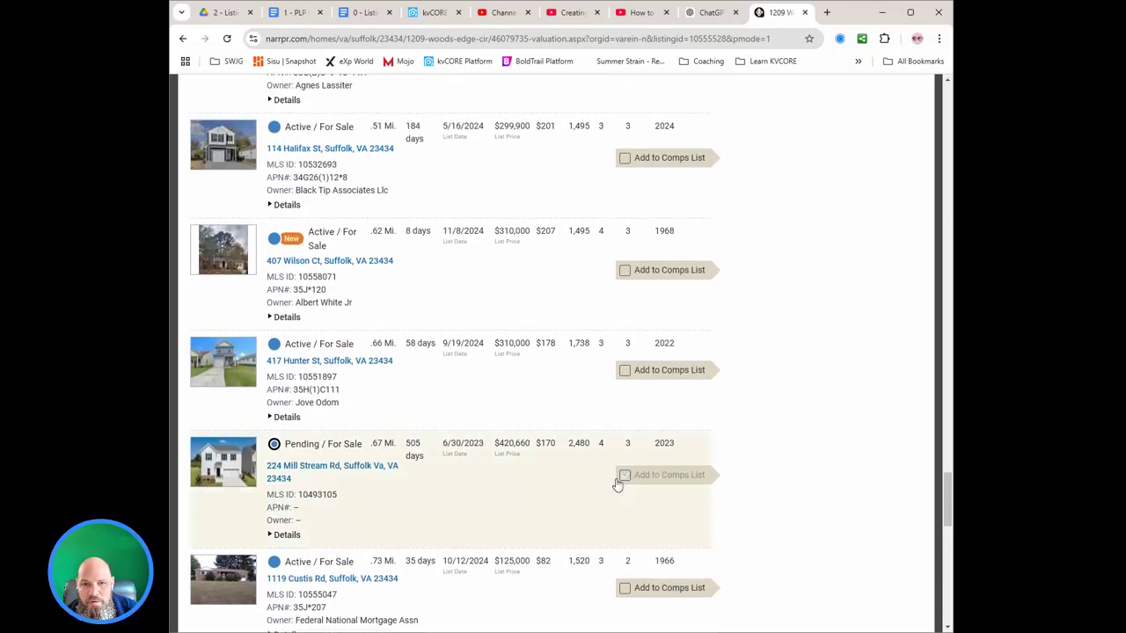
pyautogui.scroll(4, 618, 485)
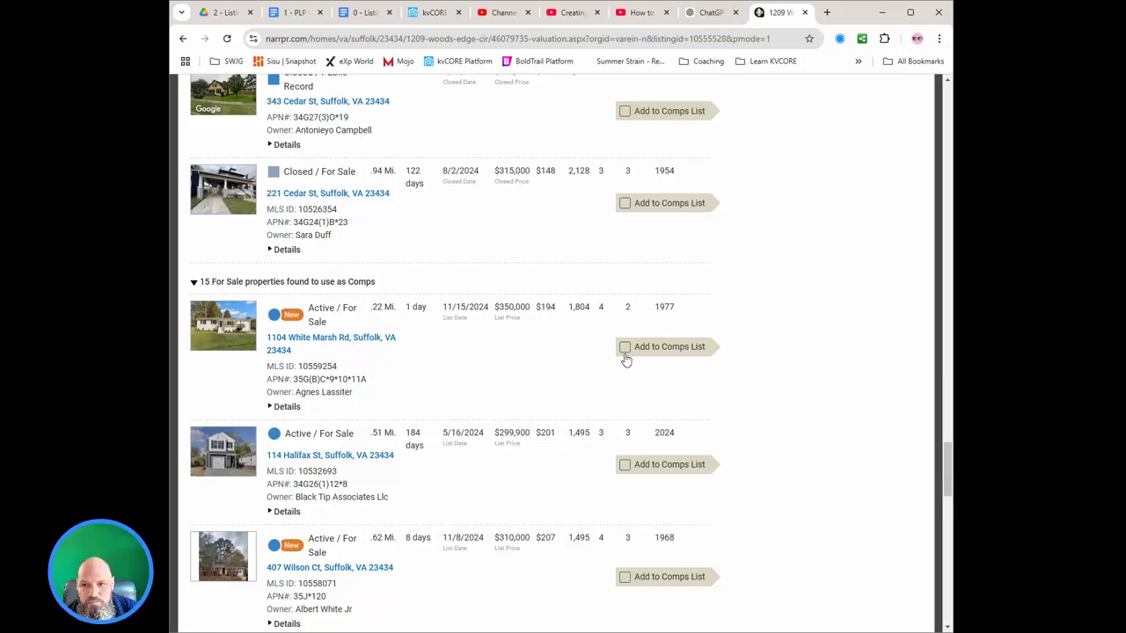
pyautogui.click(625, 348)
pyautogui.scroll(9, 777, 354)
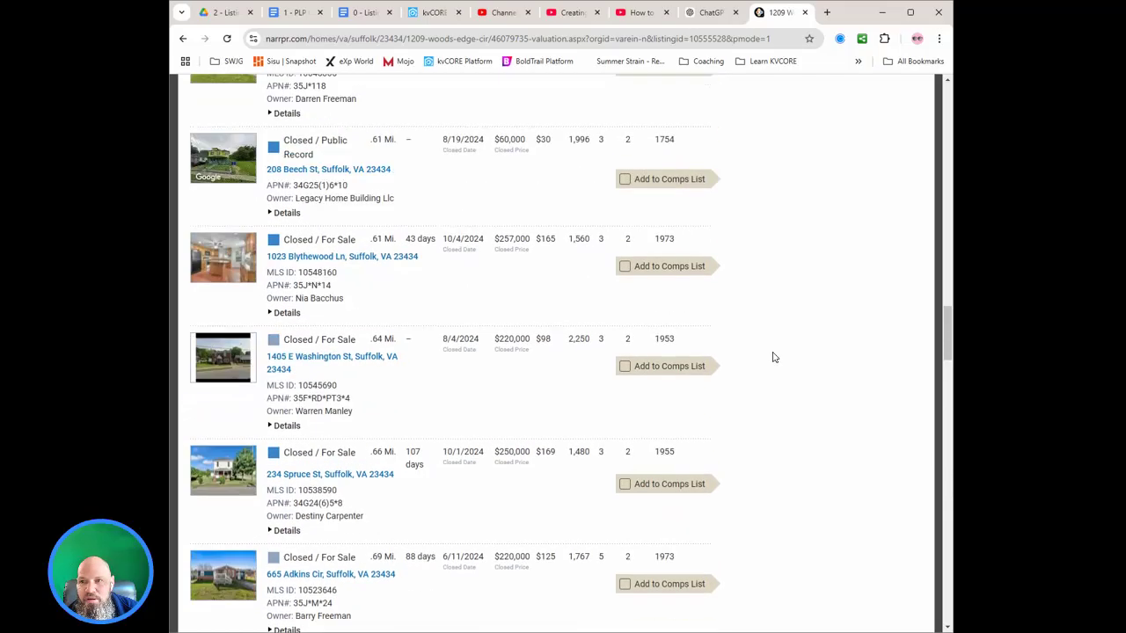
pyautogui.scroll(12, 774, 357)
pyautogui.scroll(-4, 774, 355)
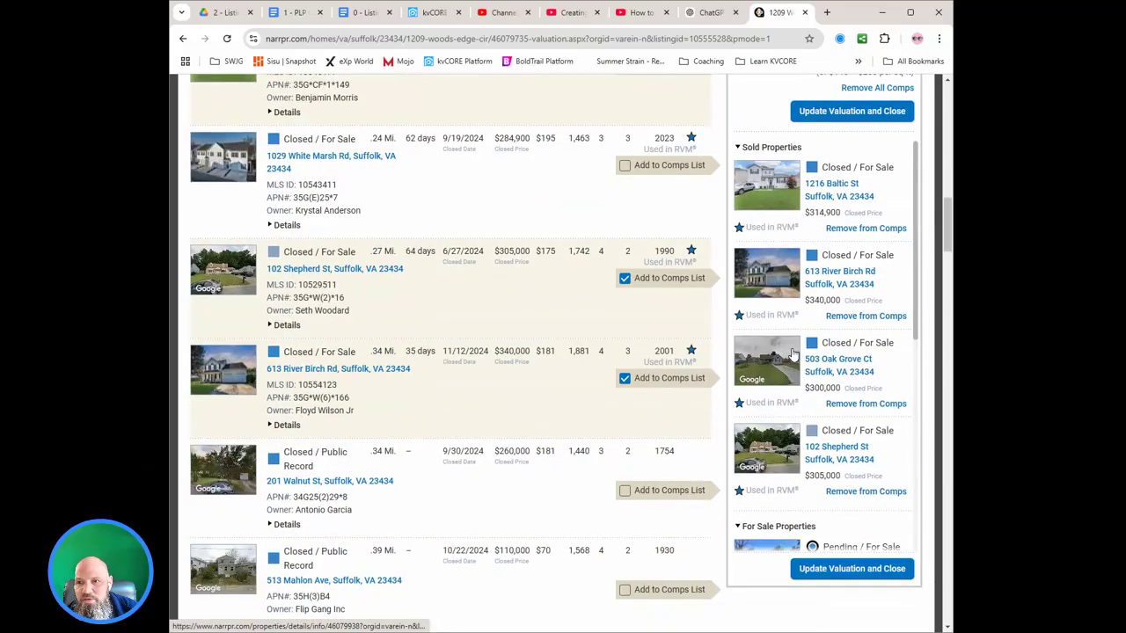
pyautogui.click(844, 112)
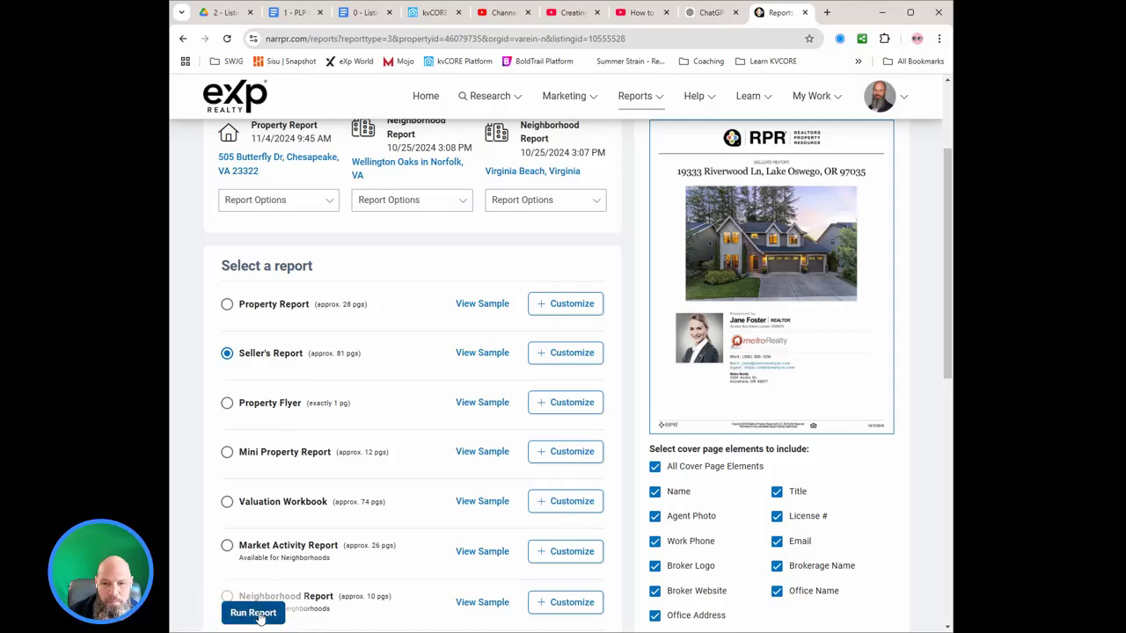
pyautogui.click(259, 616)
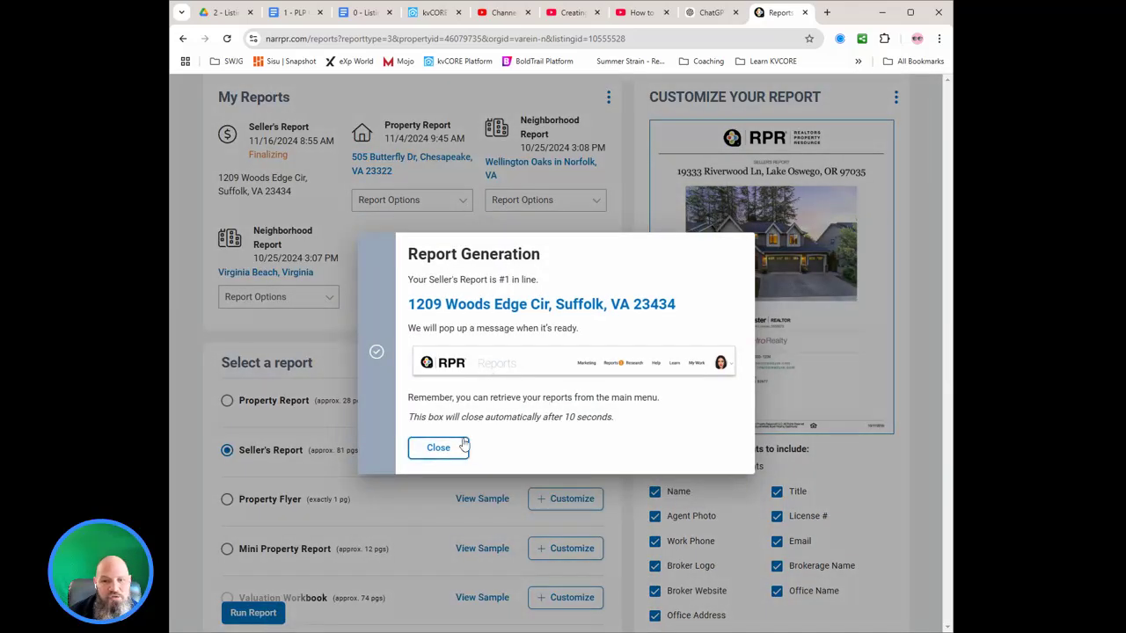
pyautogui.click(449, 449)
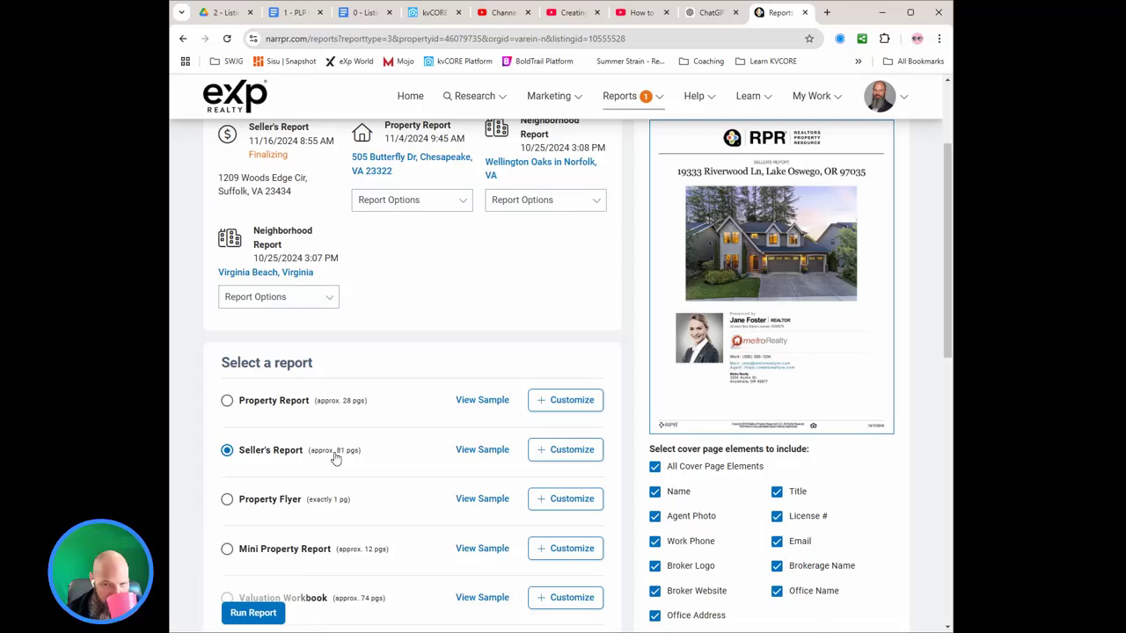
# Review the Seller's Report elements checklist with everything kept, then download the generated report.
pyautogui.click(538, 453)
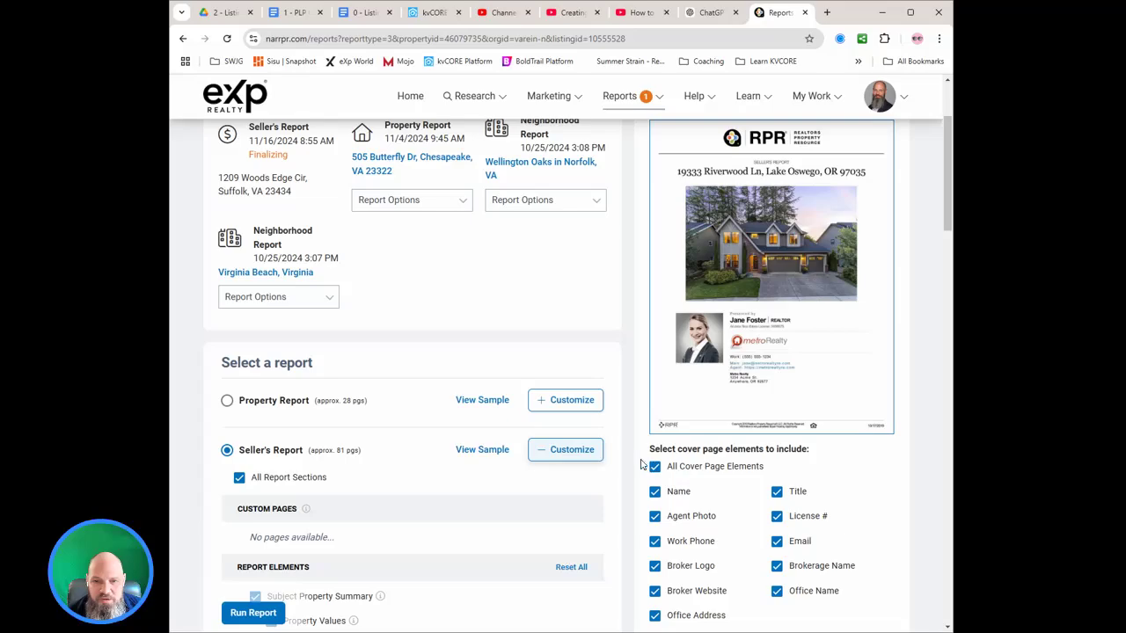
pyautogui.scroll(-4, 428, 417)
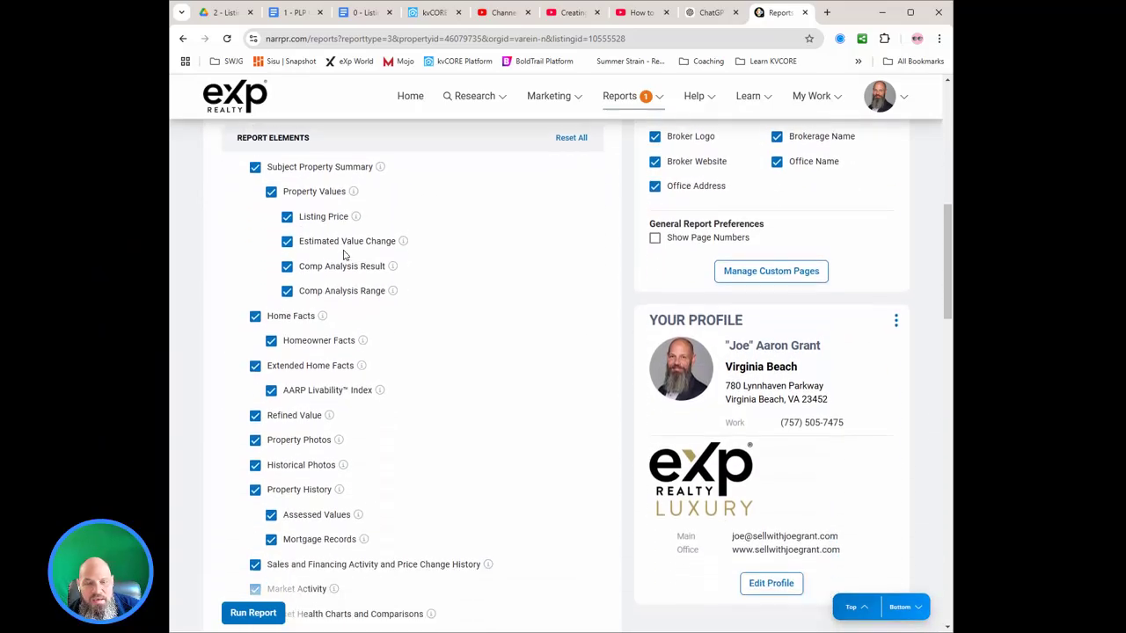
pyautogui.scroll(-2, 351, 263)
pyautogui.scroll(-3, 356, 268)
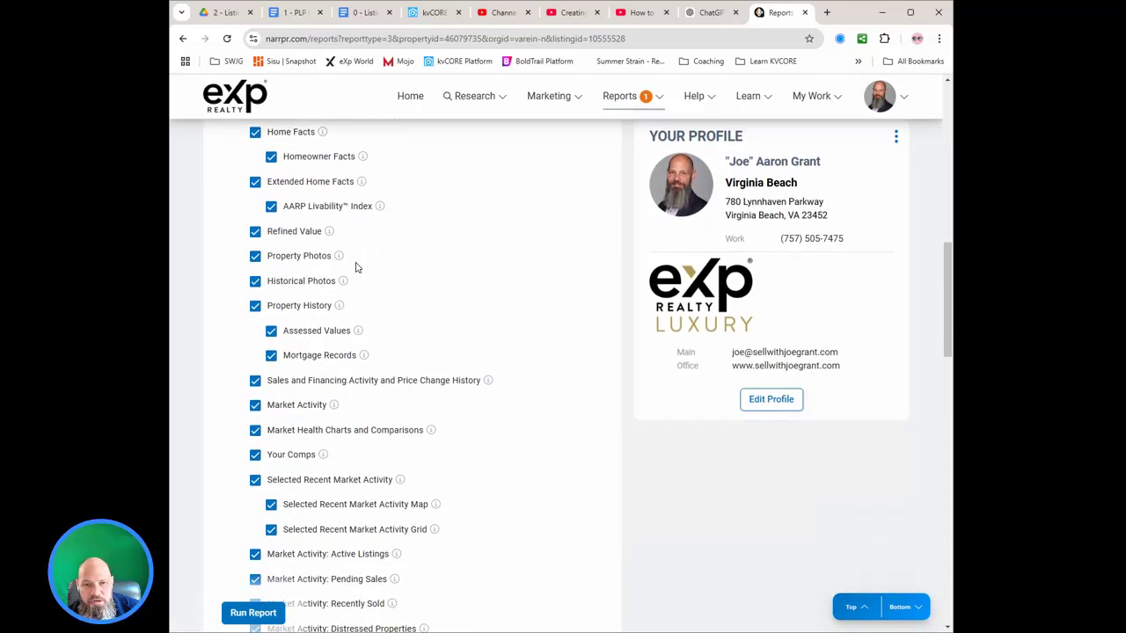
pyautogui.scroll(-1, 357, 269)
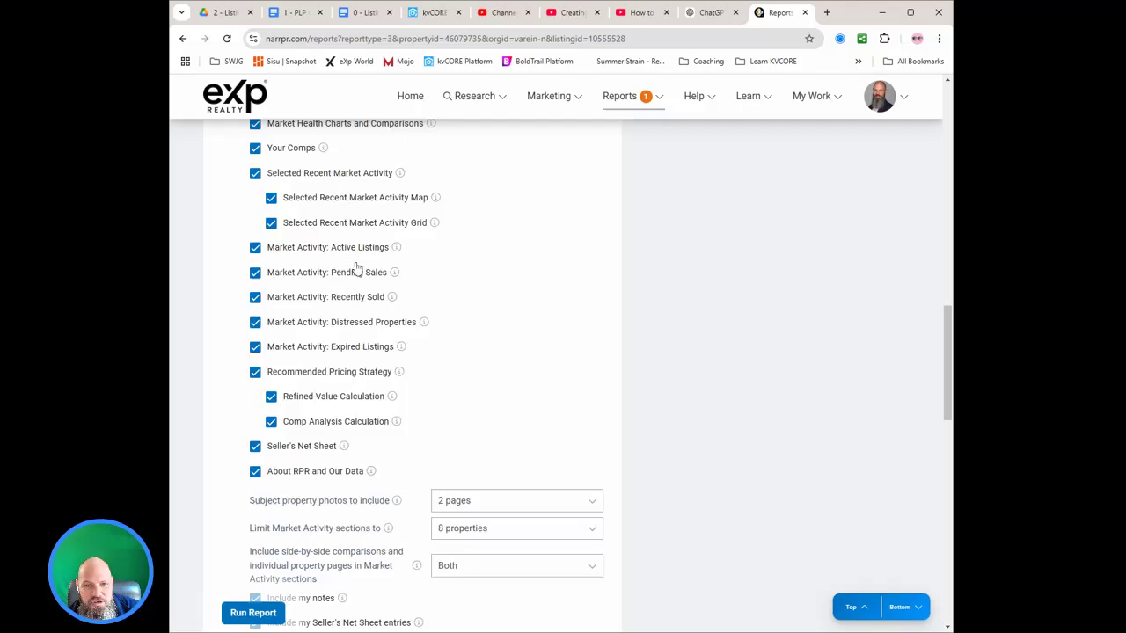
pyautogui.scroll(1, 357, 269)
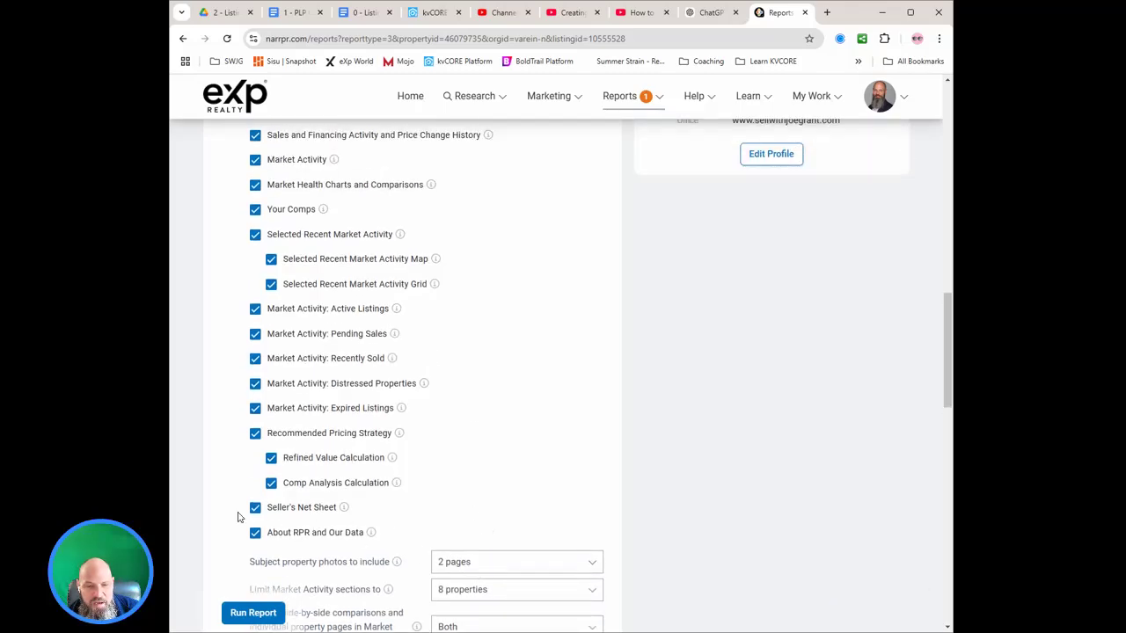
pyautogui.moveTo(343, 508)
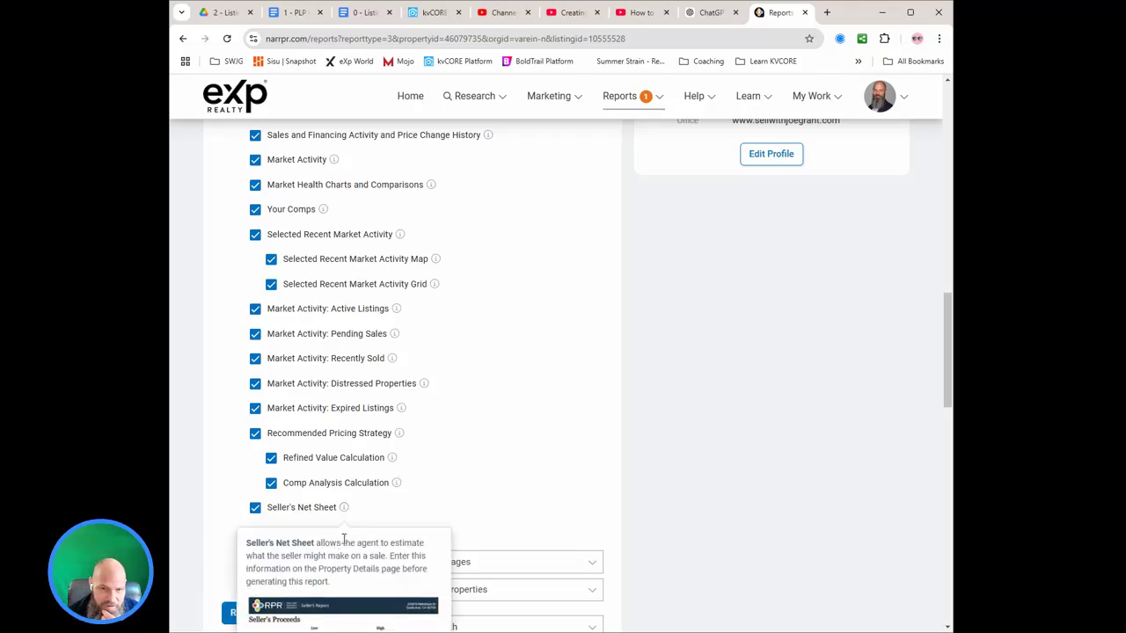
pyautogui.scroll(1, 495, 418)
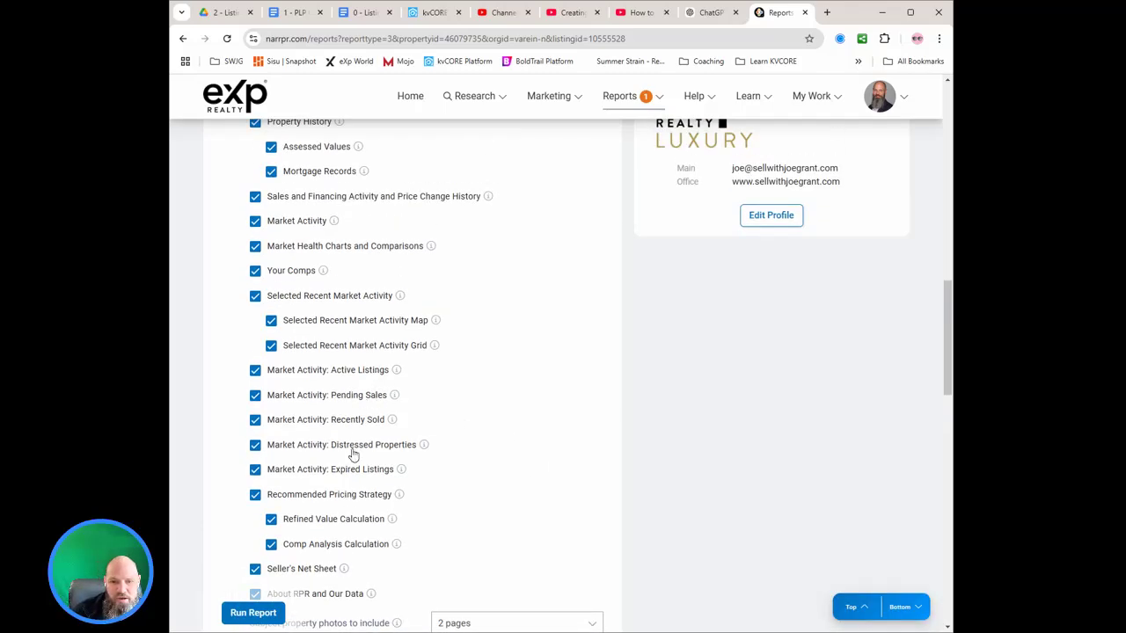
pyautogui.scroll(1, 347, 475)
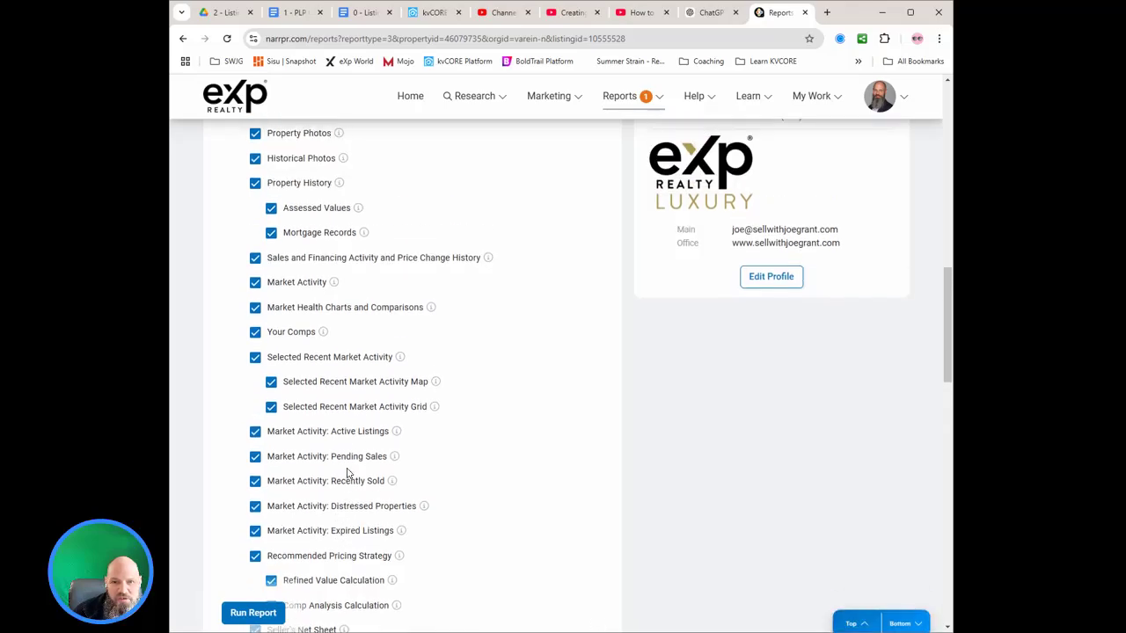
pyautogui.scroll(1, 347, 475)
pyautogui.scroll(3, 347, 473)
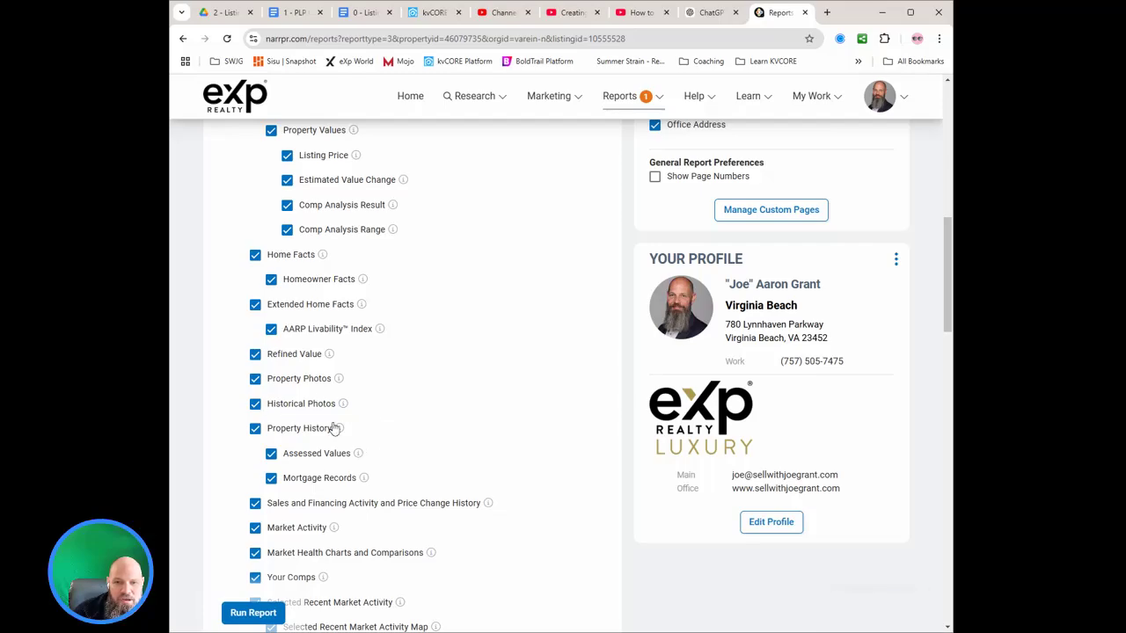
pyautogui.moveTo(339, 435)
pyautogui.scroll(-2, 339, 435)
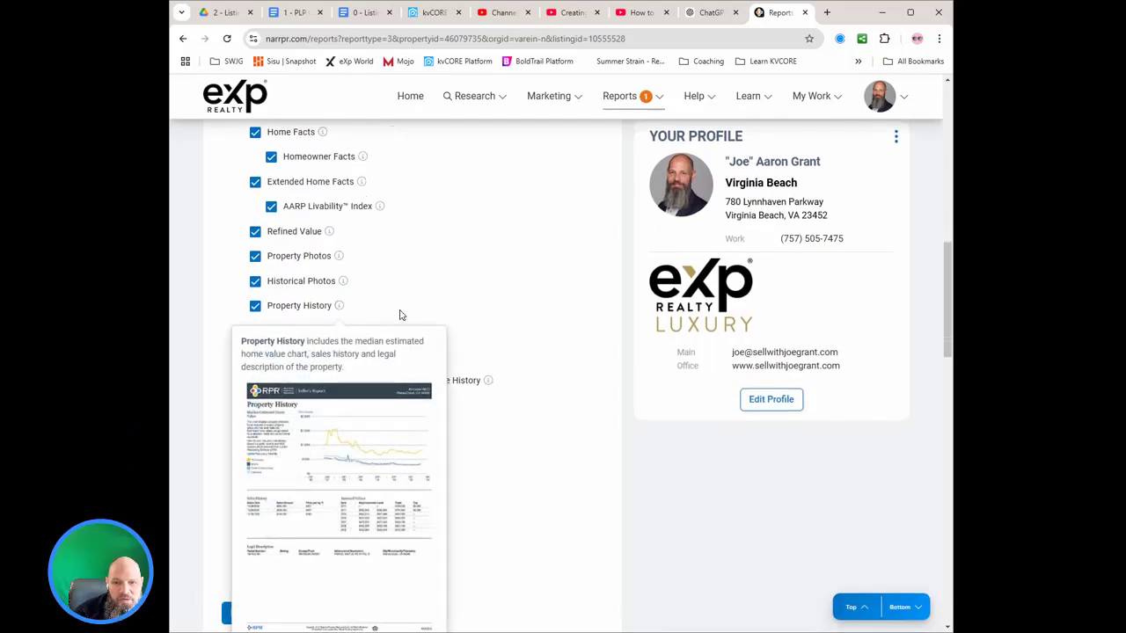
pyautogui.moveTo(359, 334)
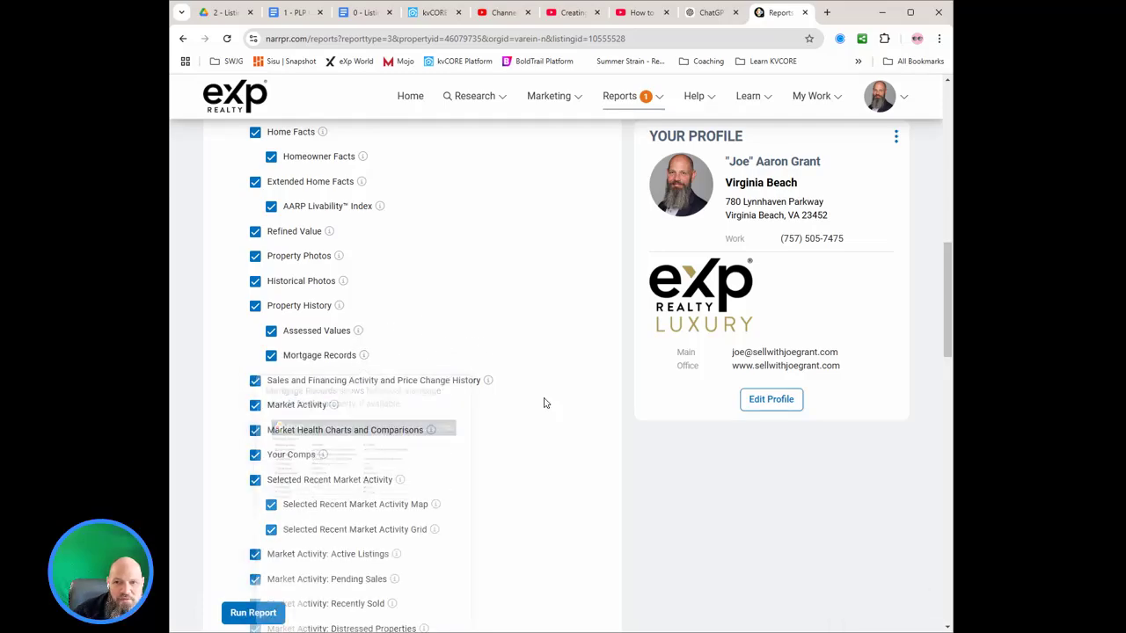
pyautogui.scroll(6, 545, 409)
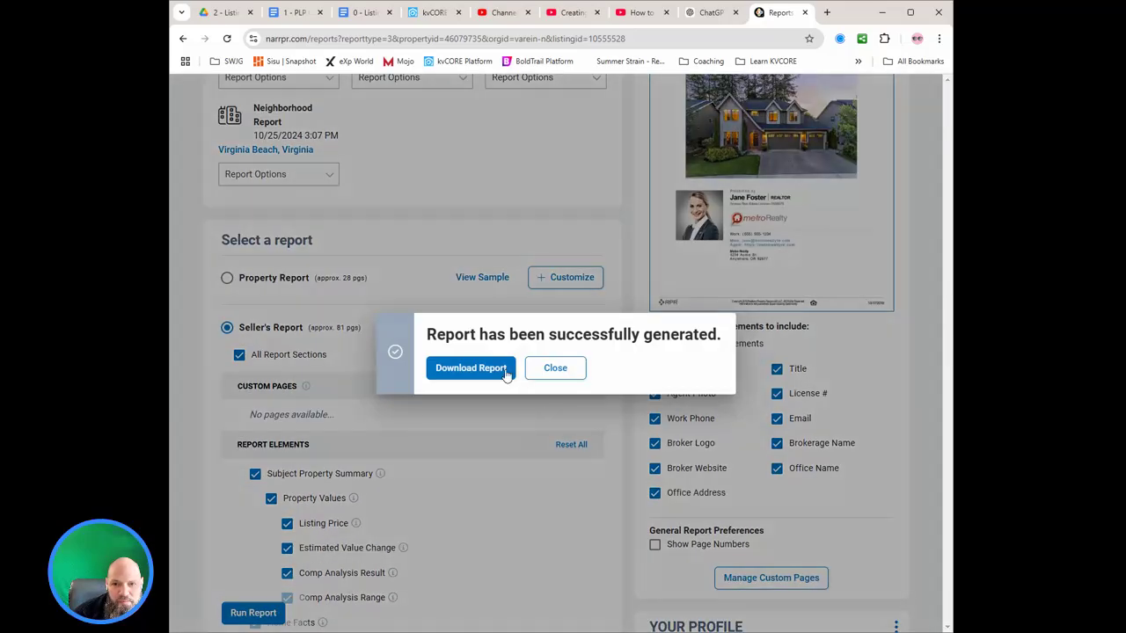
pyautogui.click(476, 371)
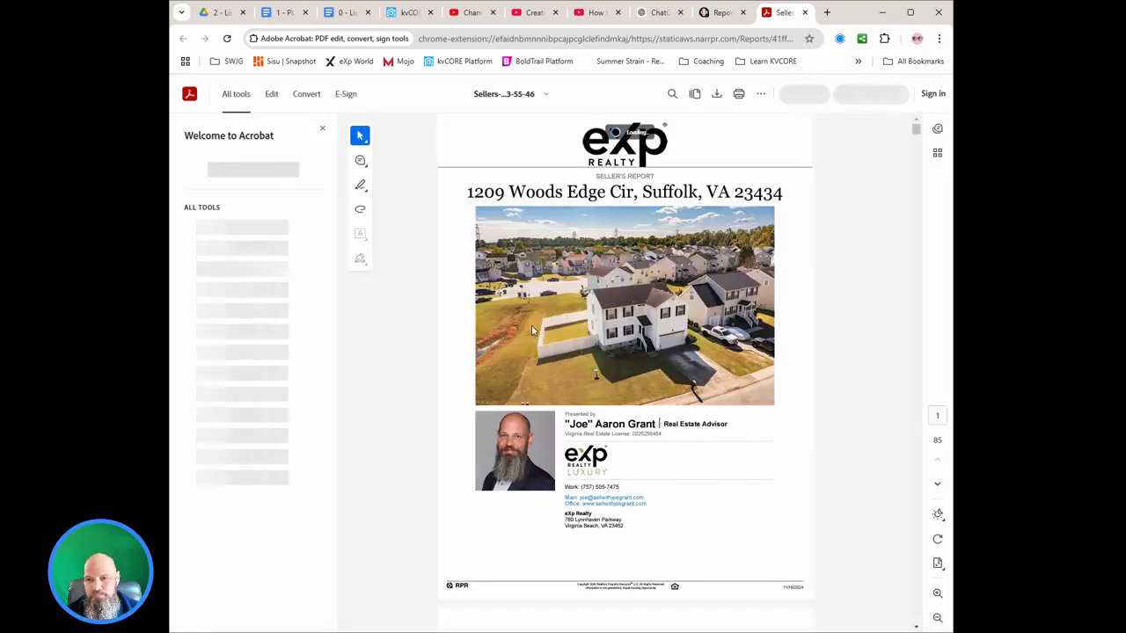
# Close the Acrobat welcome panel and scroll to page 2's $344,908 comp analysis value.
pyautogui.click(313, 131)
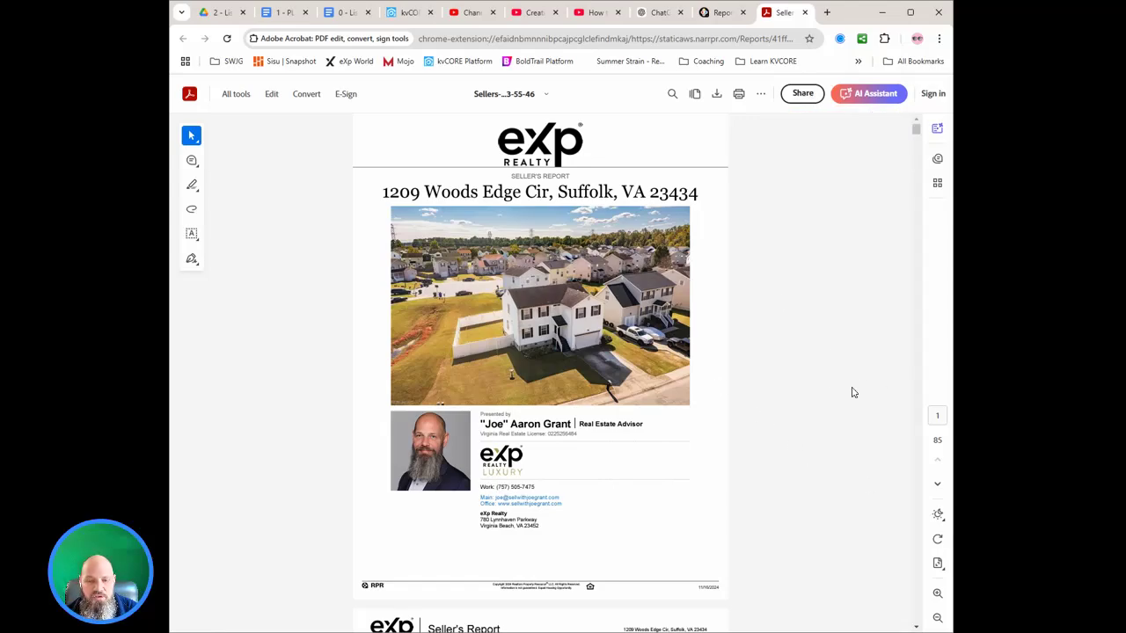
pyautogui.scroll(-5, 833, 394)
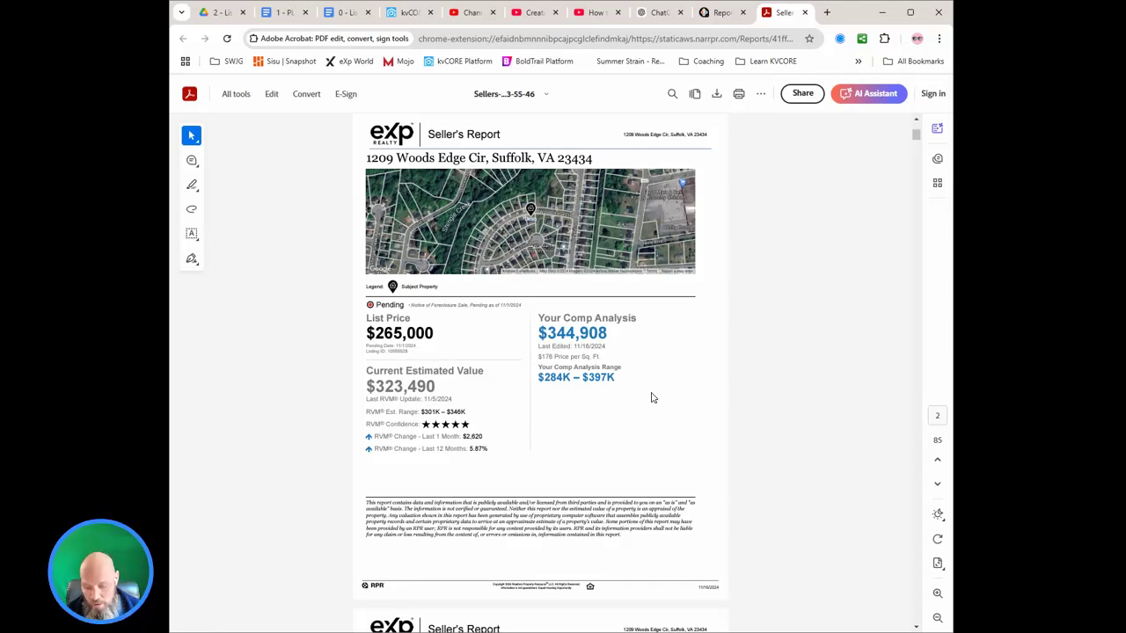
# Page through the facts, photos, history and mortgage pages to the Market Activity for 23434 page.
pyautogui.scroll(-5, 652, 397)
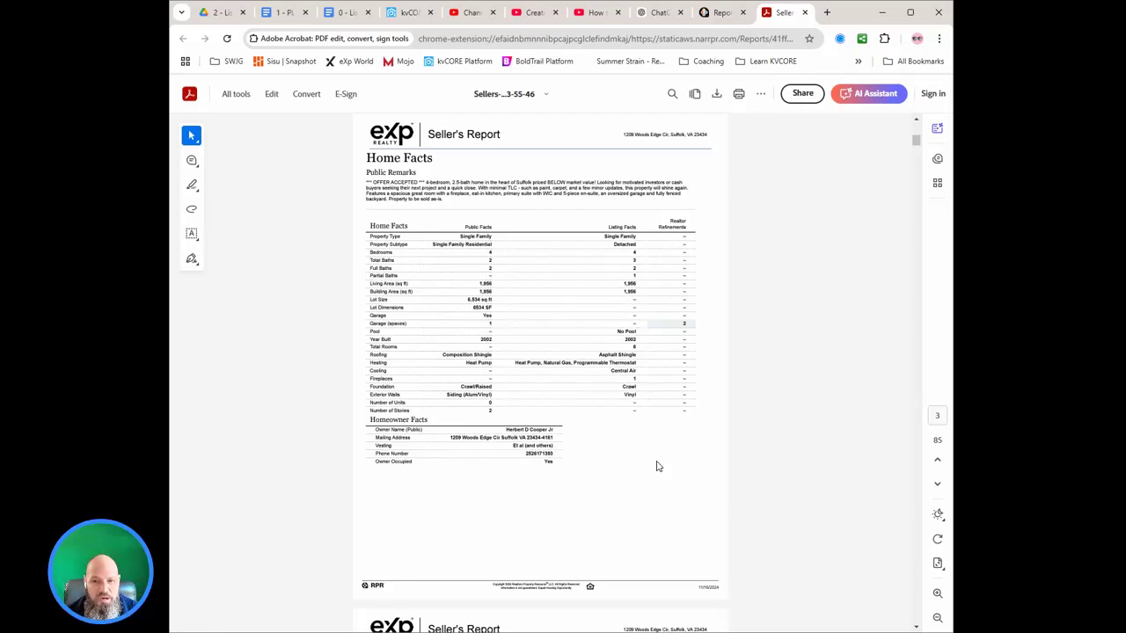
pyautogui.scroll(-5, 666, 461)
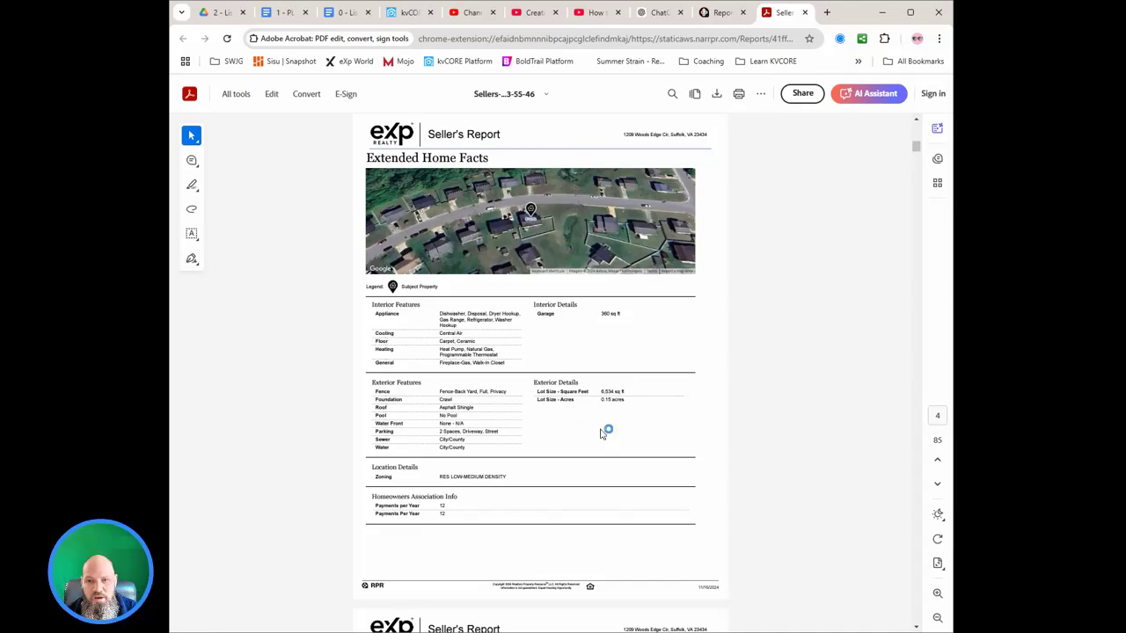
pyautogui.scroll(-5, 717, 475)
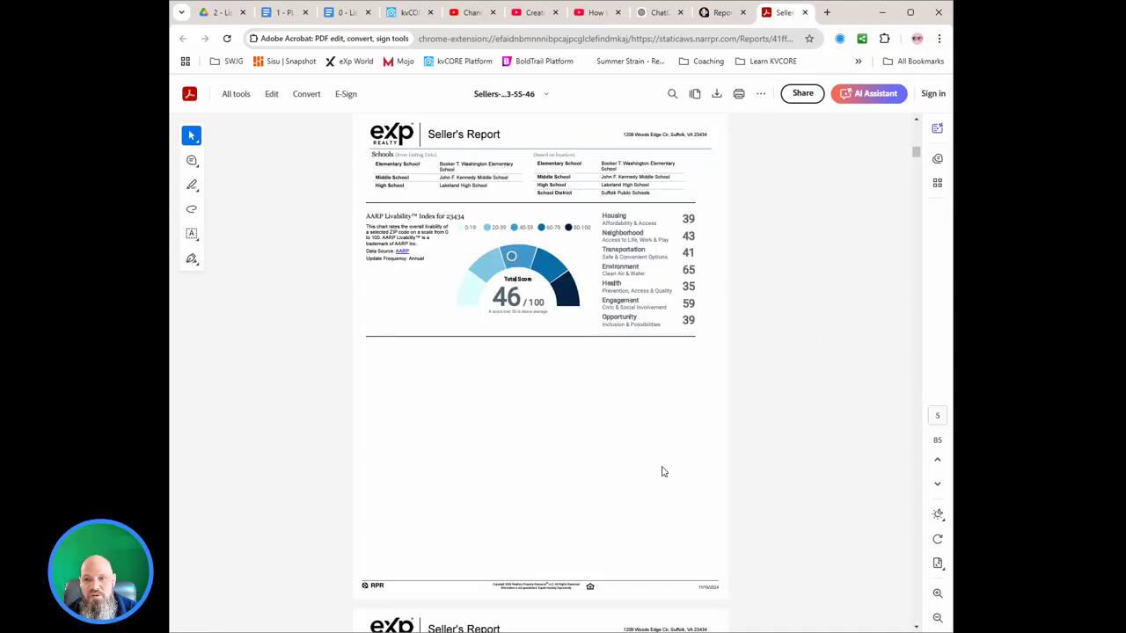
pyautogui.scroll(-5, 764, 375)
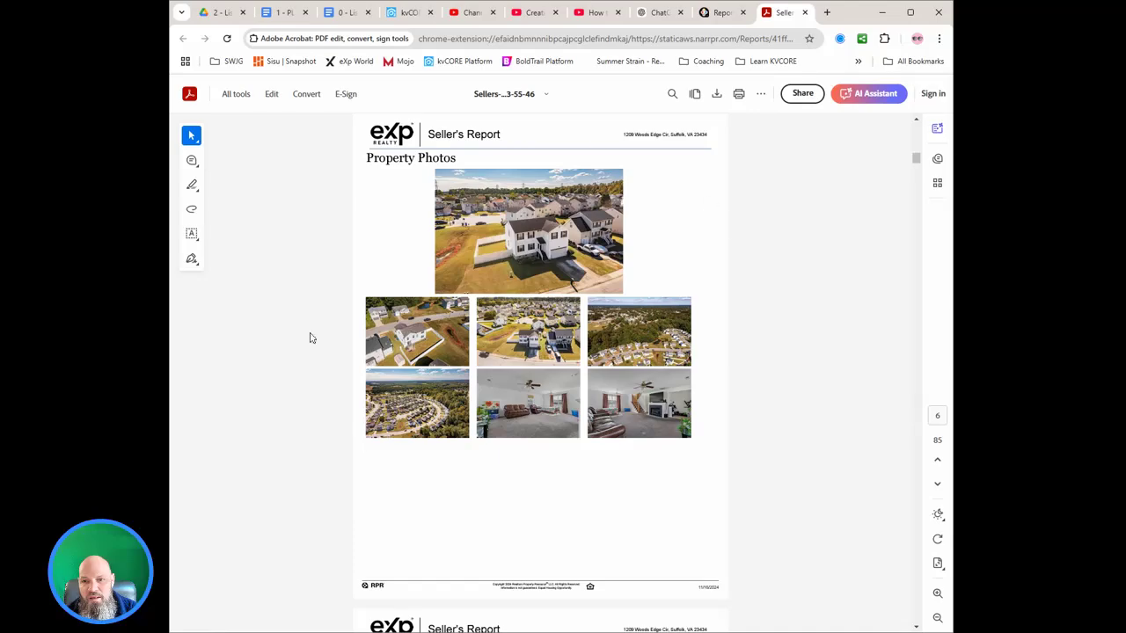
pyautogui.scroll(-10, 761, 453)
pyautogui.scroll(-5, 832, 490)
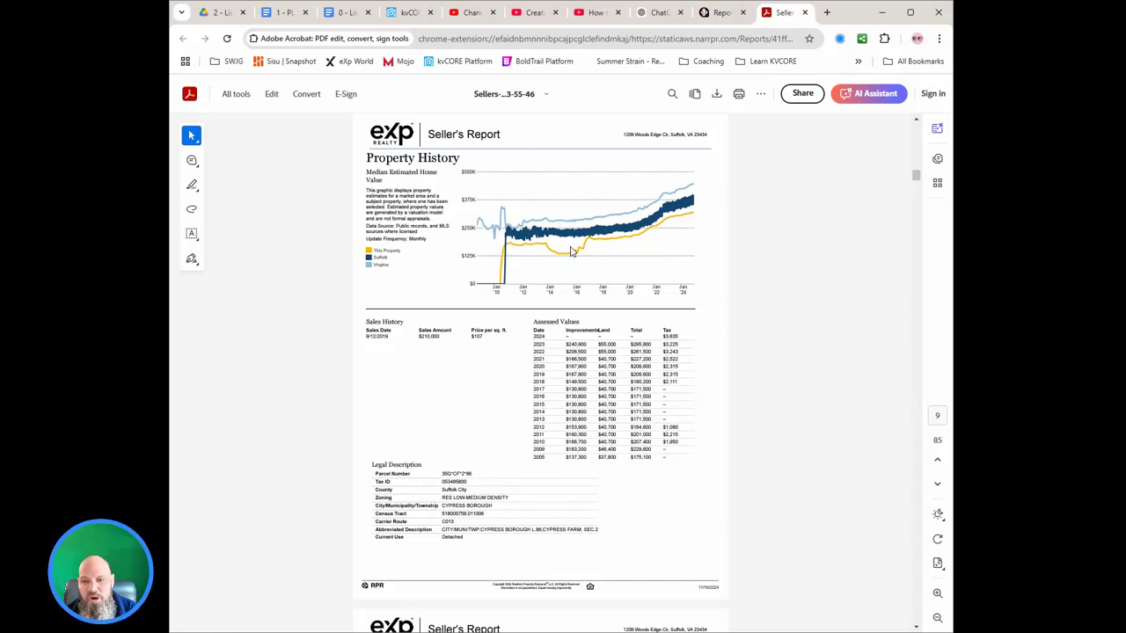
pyautogui.scroll(-3, 726, 220)
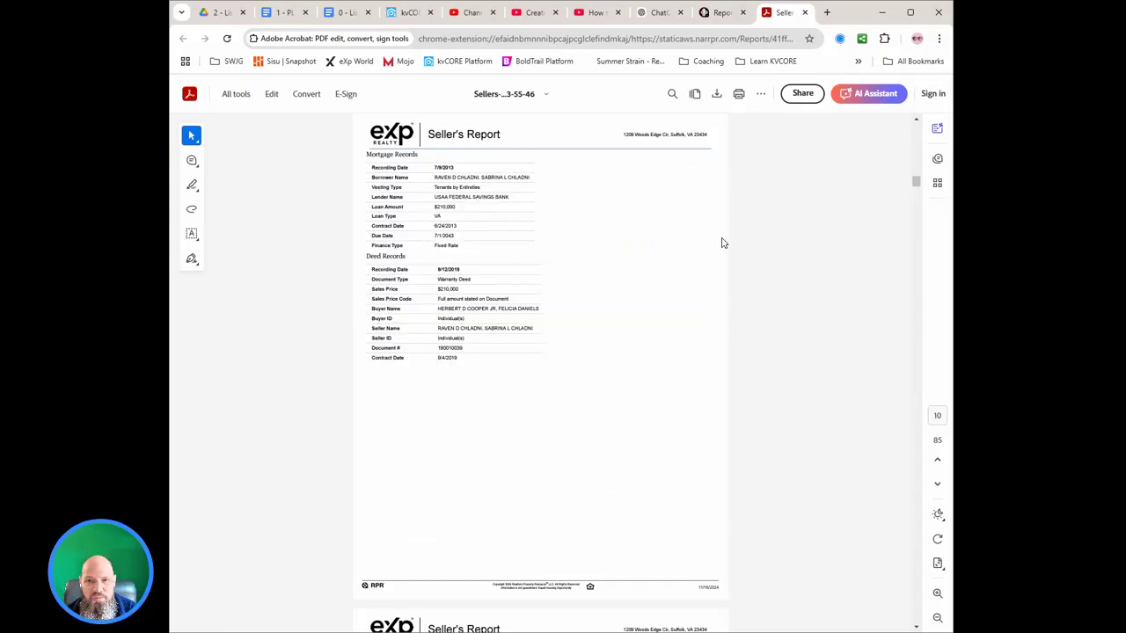
pyautogui.scroll(-3, 597, 329)
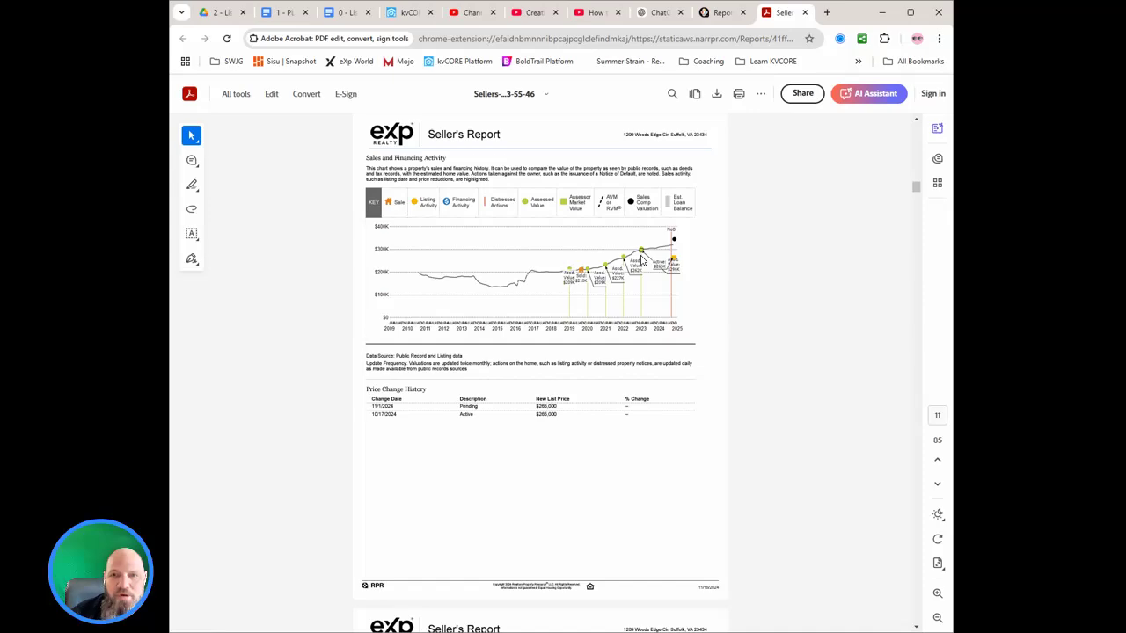
pyautogui.press('Right')
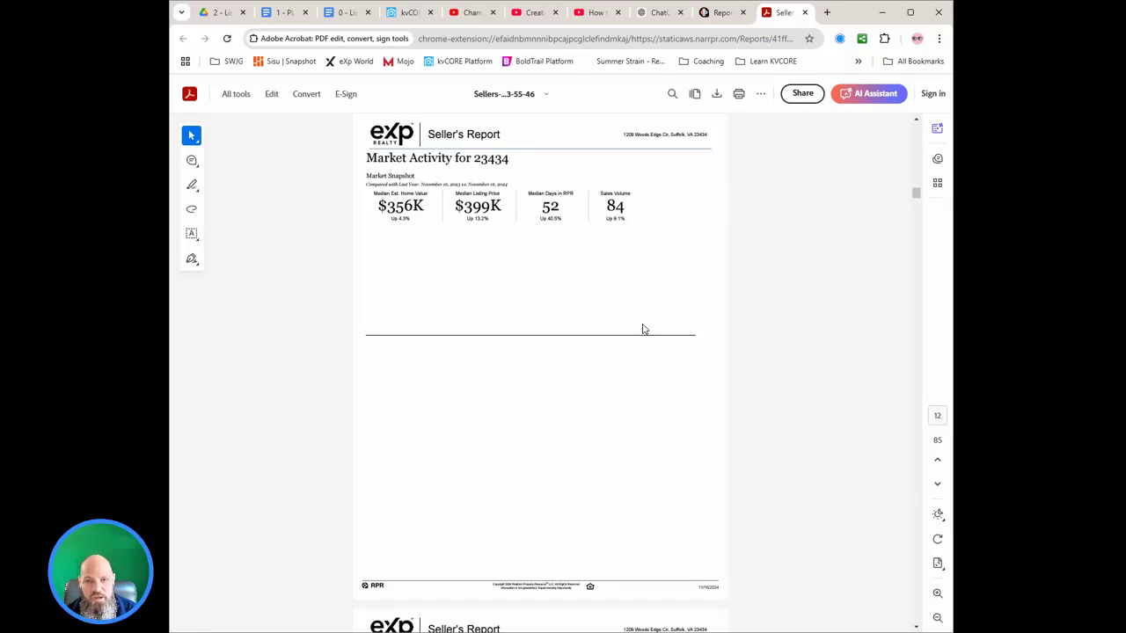
# Page past the Listing Price vs. Sales Price and market health charts to the page 18 Comps Map.
pyautogui.press('pagedown')
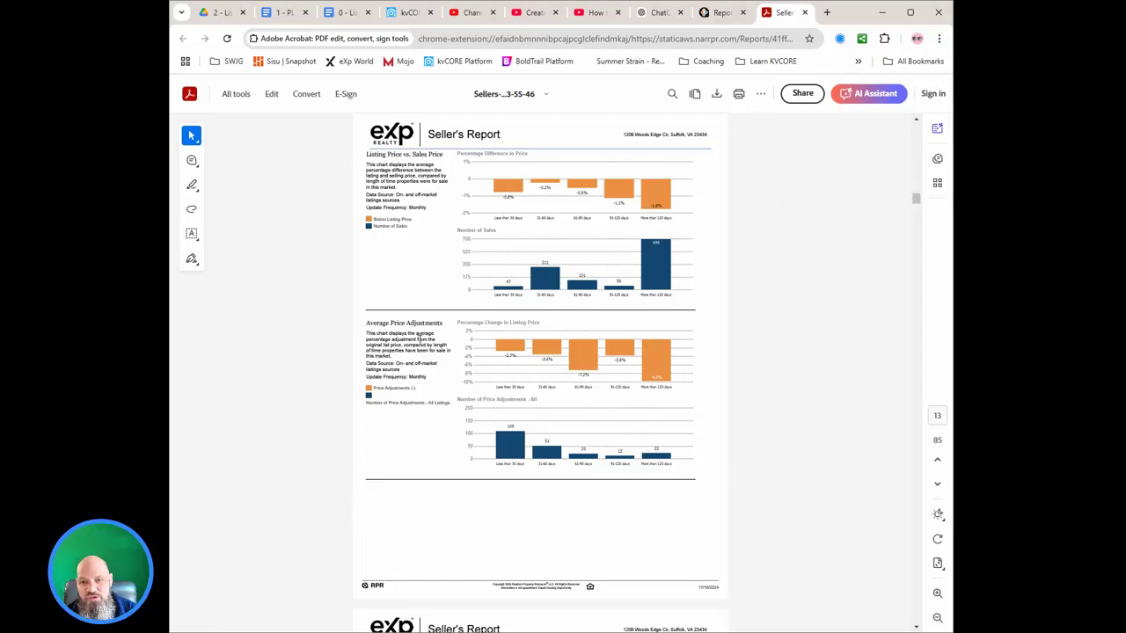
pyautogui.scroll(-2, 332, 455)
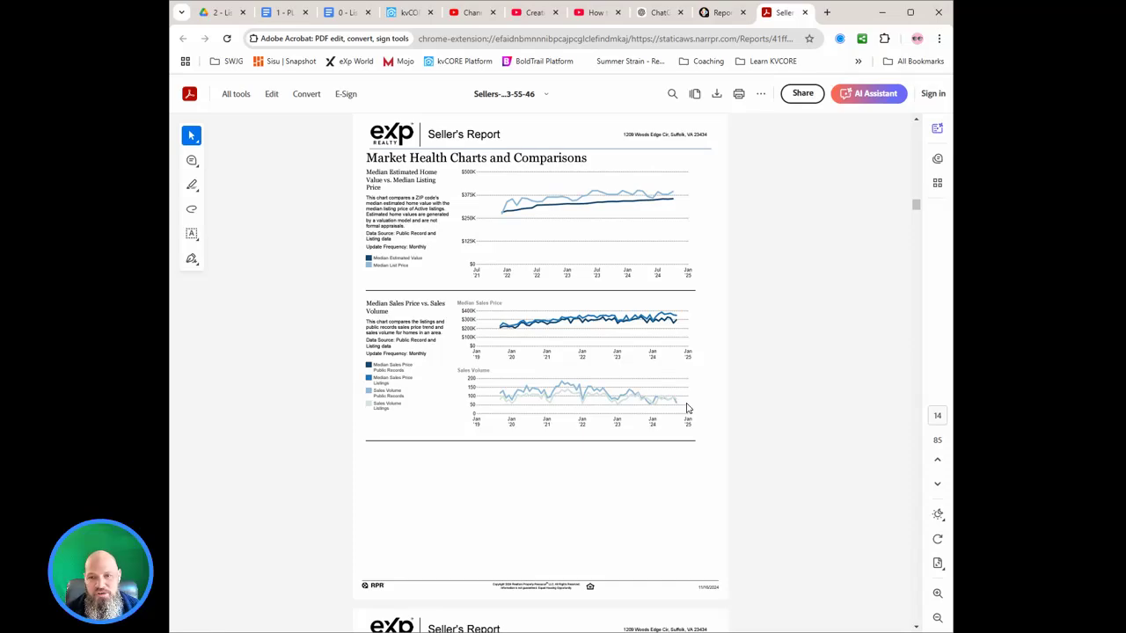
pyautogui.scroll(-5, 688, 408)
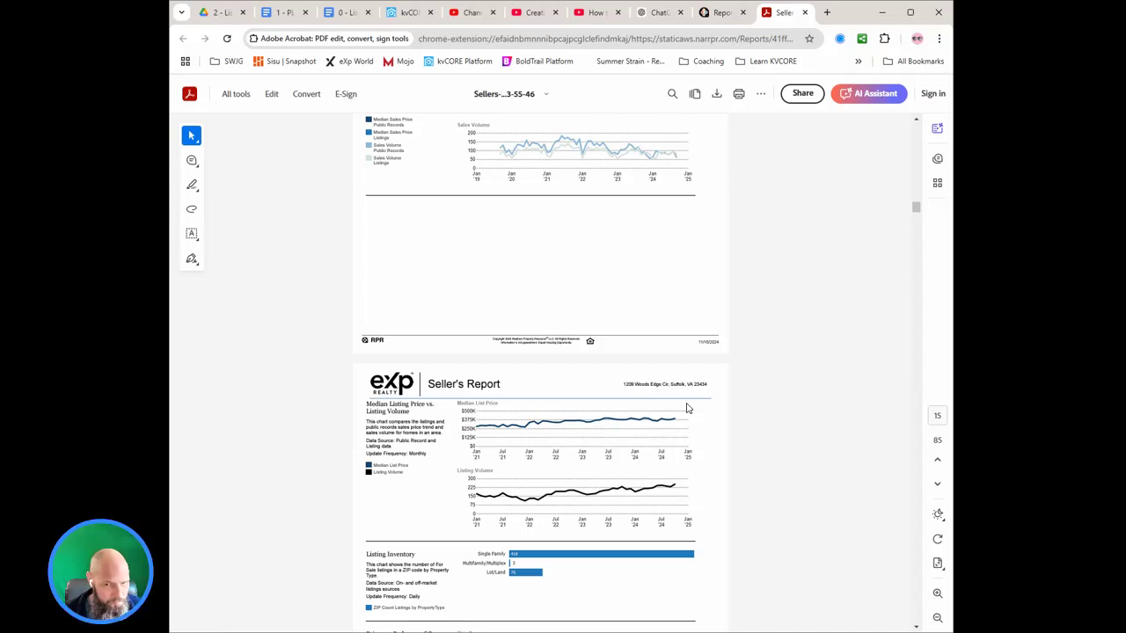
pyautogui.scroll(-2, 688, 408)
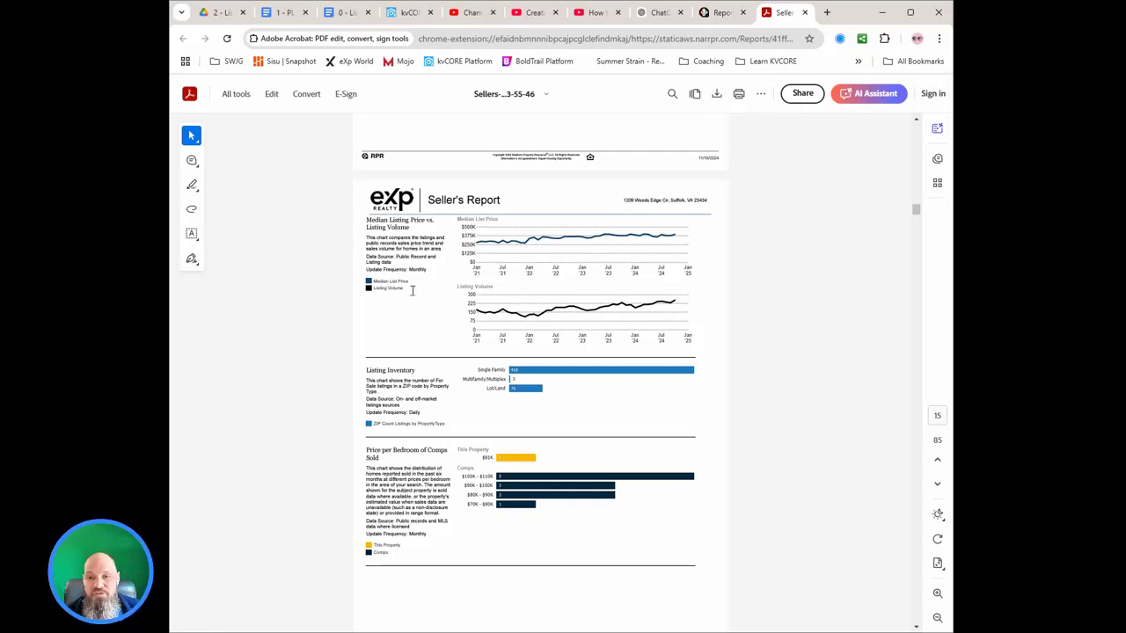
pyautogui.scroll(-3, 570, 352)
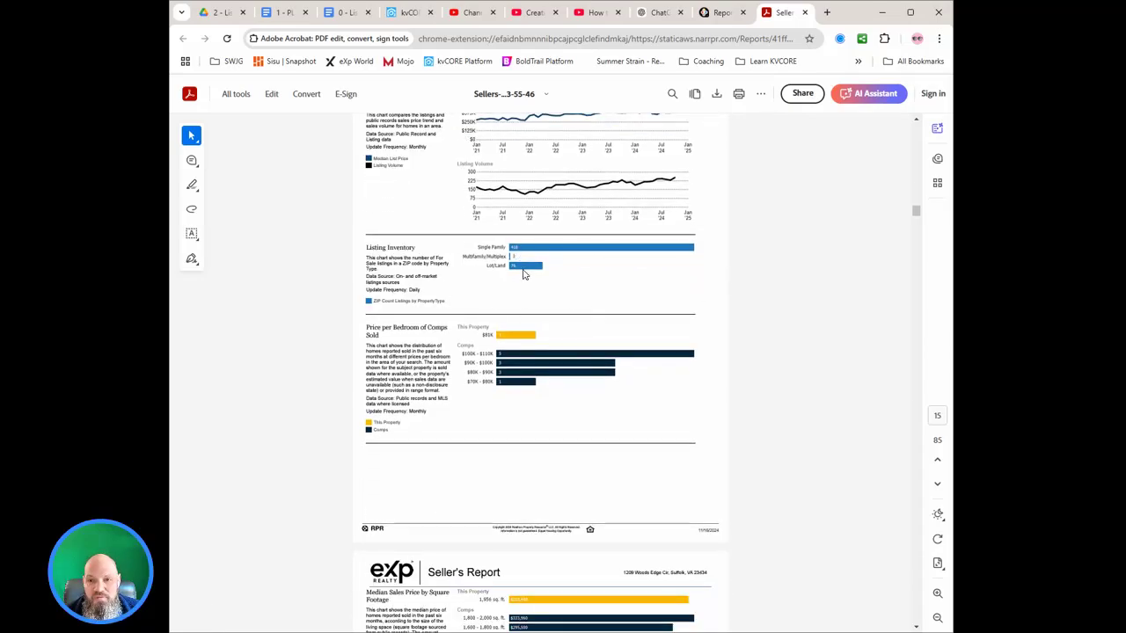
pyautogui.scroll(-4, 533, 287)
pyautogui.scroll(-15, 531, 291)
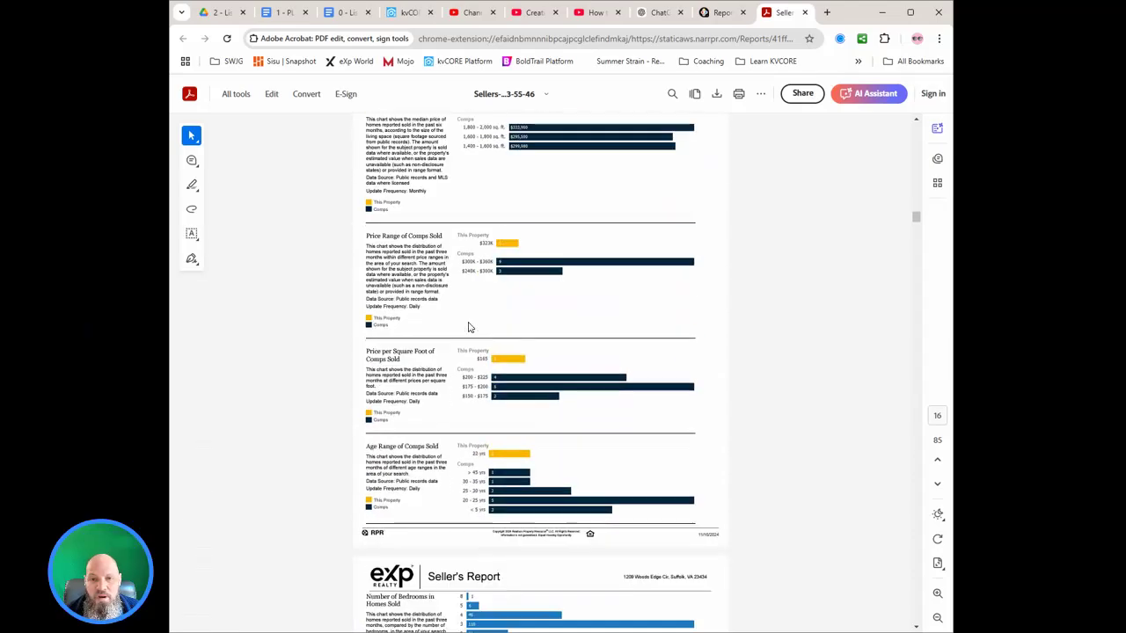
pyautogui.scroll(-3, 432, 365)
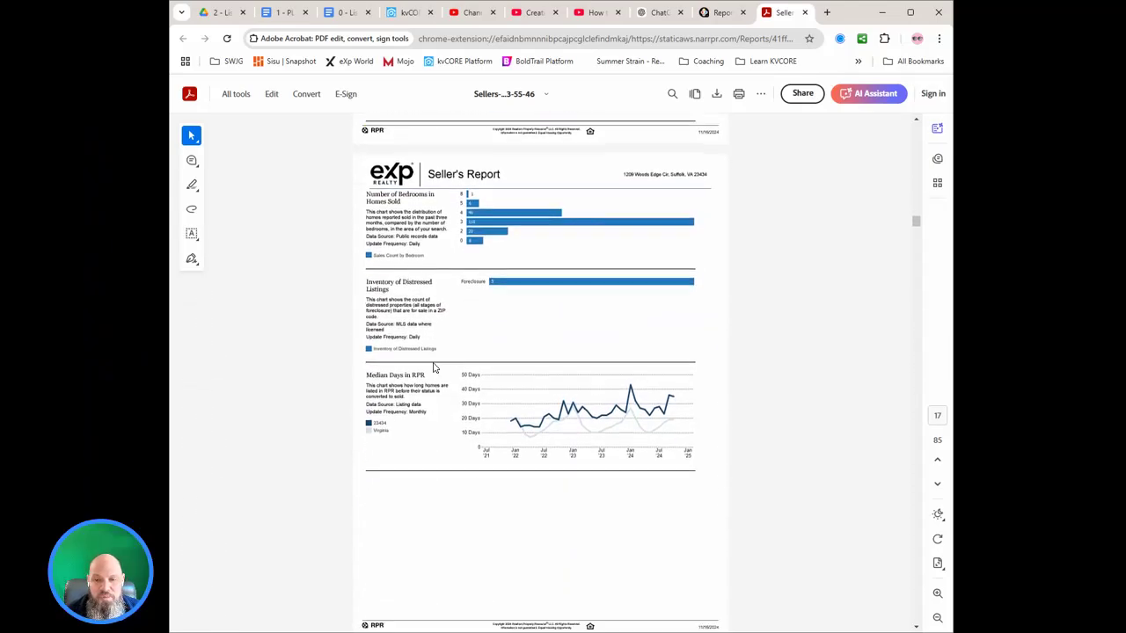
pyautogui.scroll(-10, 431, 369)
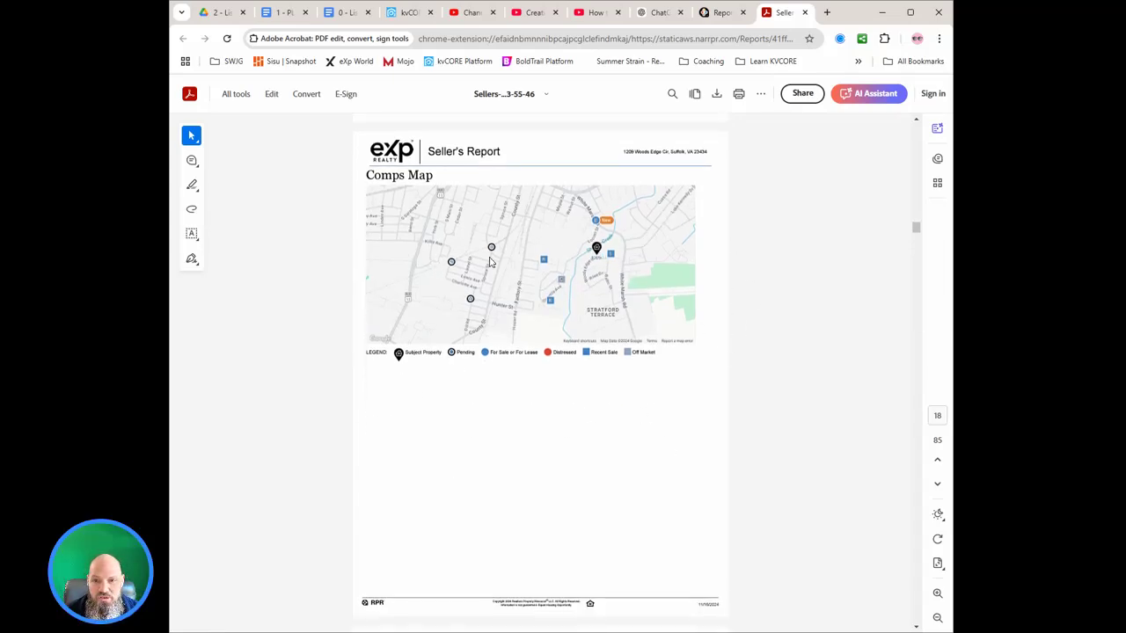
# On the page 19 Comps Selected by Agent table, highlight the four closed comps' Amount row prices, then clear the highlight.
pyautogui.scroll(-3, 696, 396)
pyautogui.scroll(-2, 699, 396)
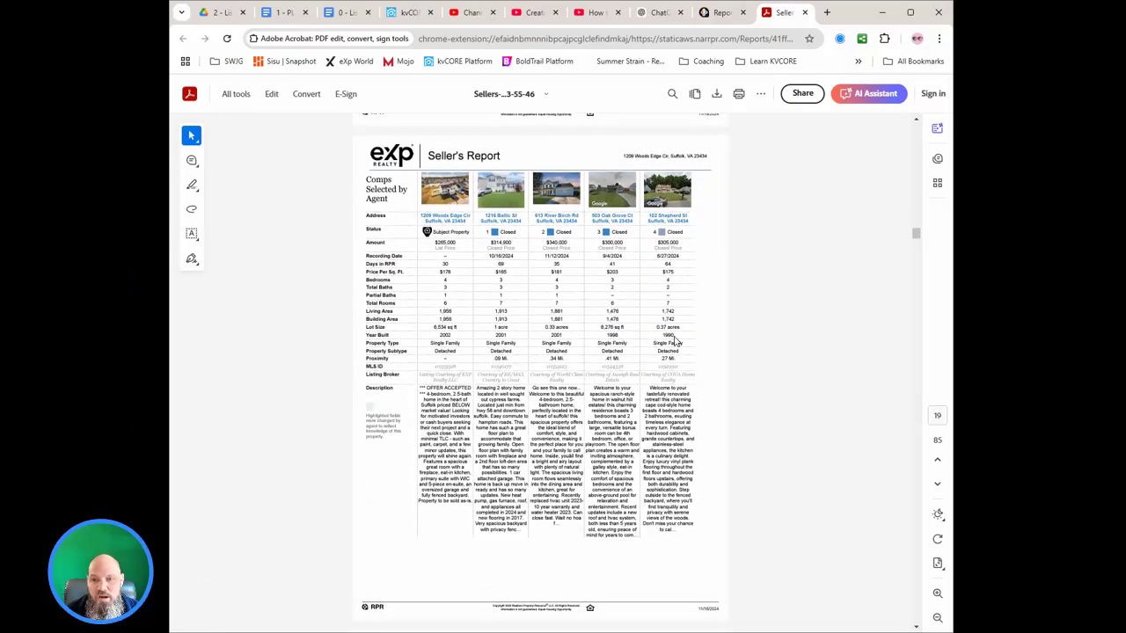
pyautogui.moveTo(437, 249); pyautogui.dragTo(705, 268)
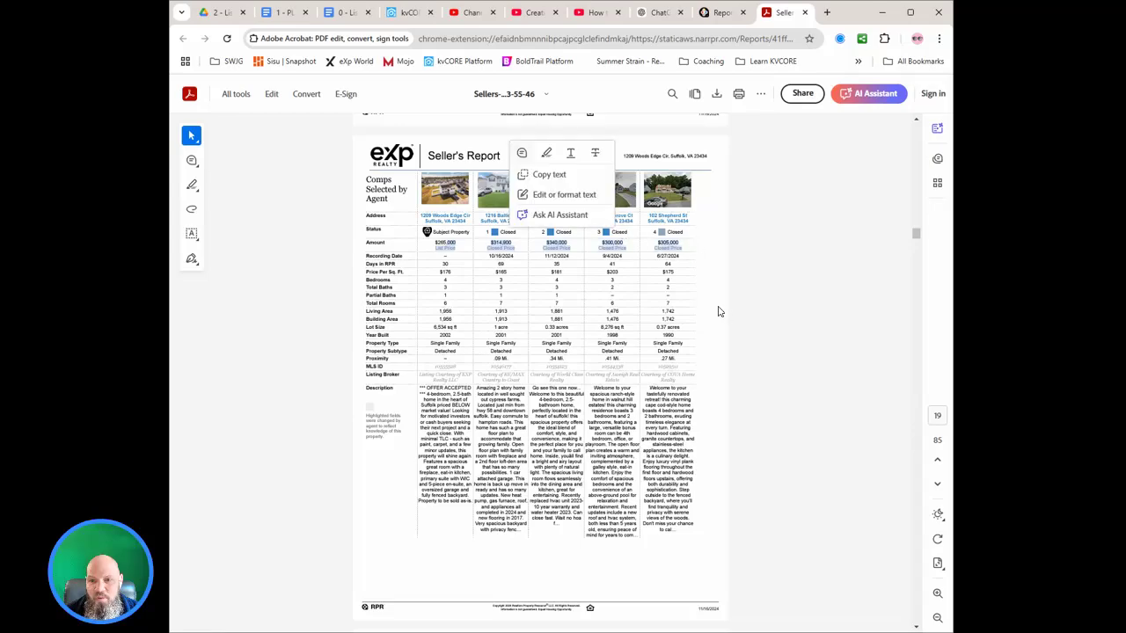
pyautogui.click(738, 322)
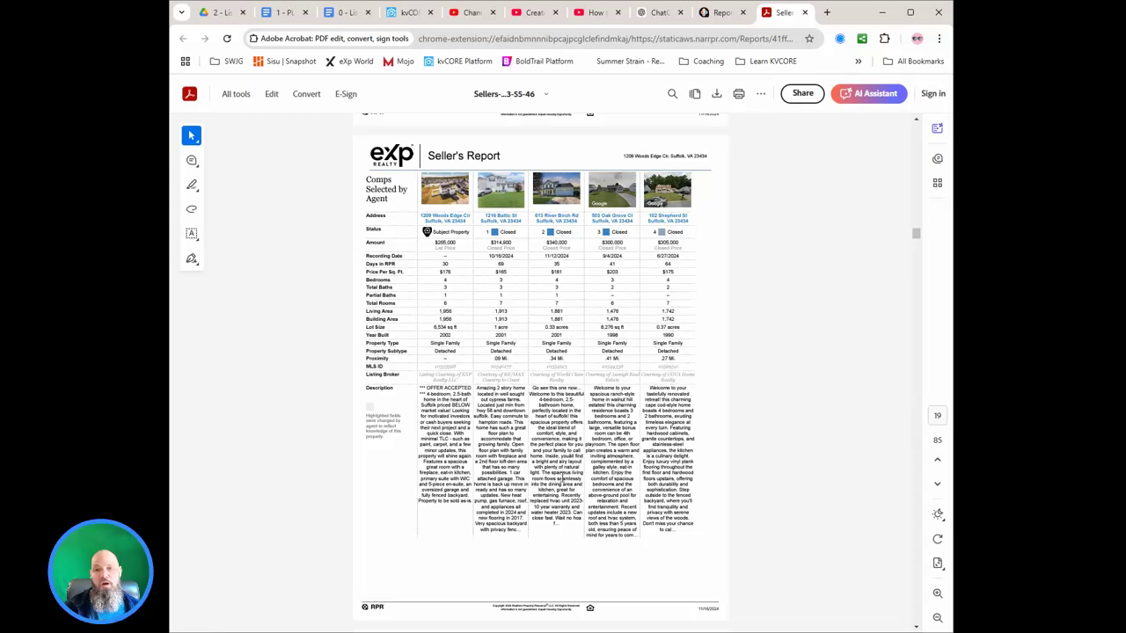
pyautogui.scroll(-5, 562, 477)
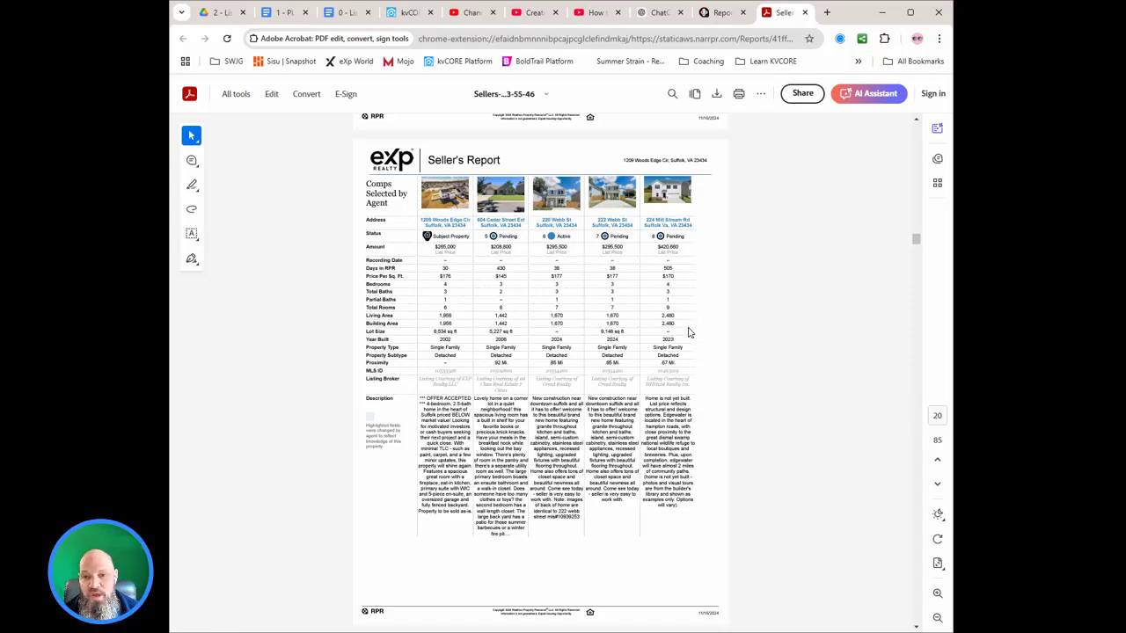
# Scroll past the listing pages to page 31, Selected Recent Market Activity for 23434.
pyautogui.scroll(5, 690, 318)
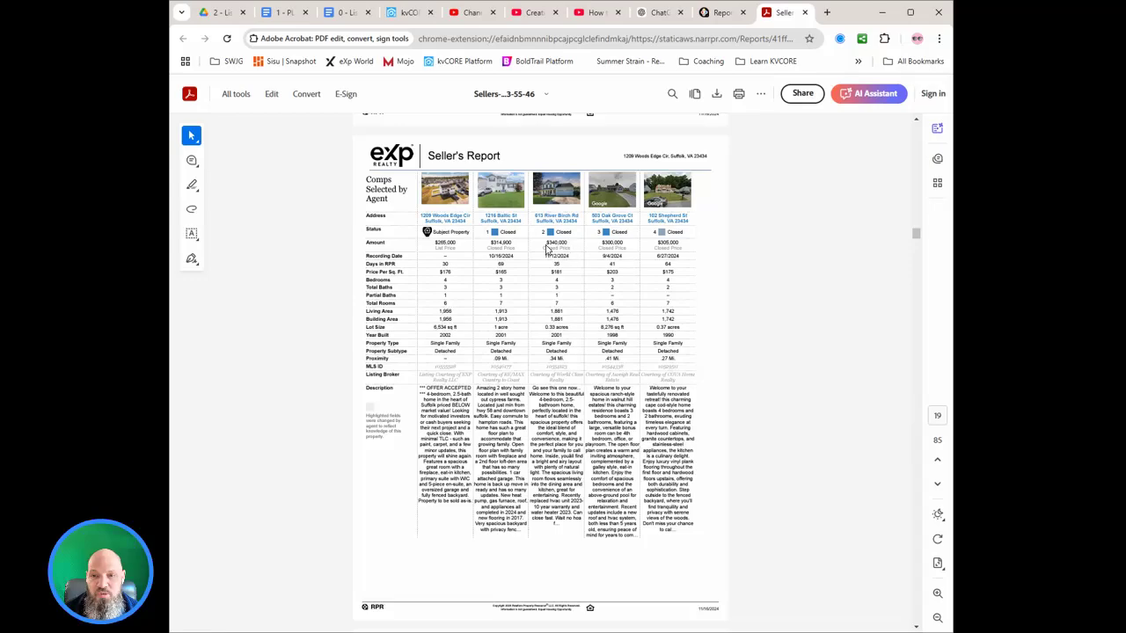
pyautogui.scroll(-6, 566, 243)
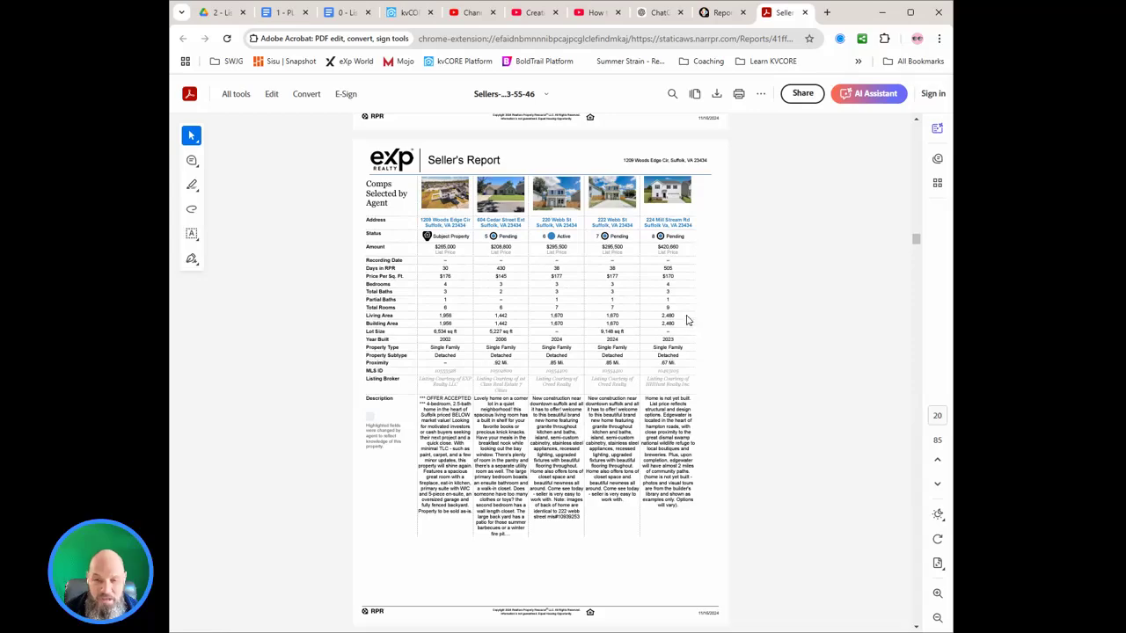
pyautogui.scroll(-6, 686, 319)
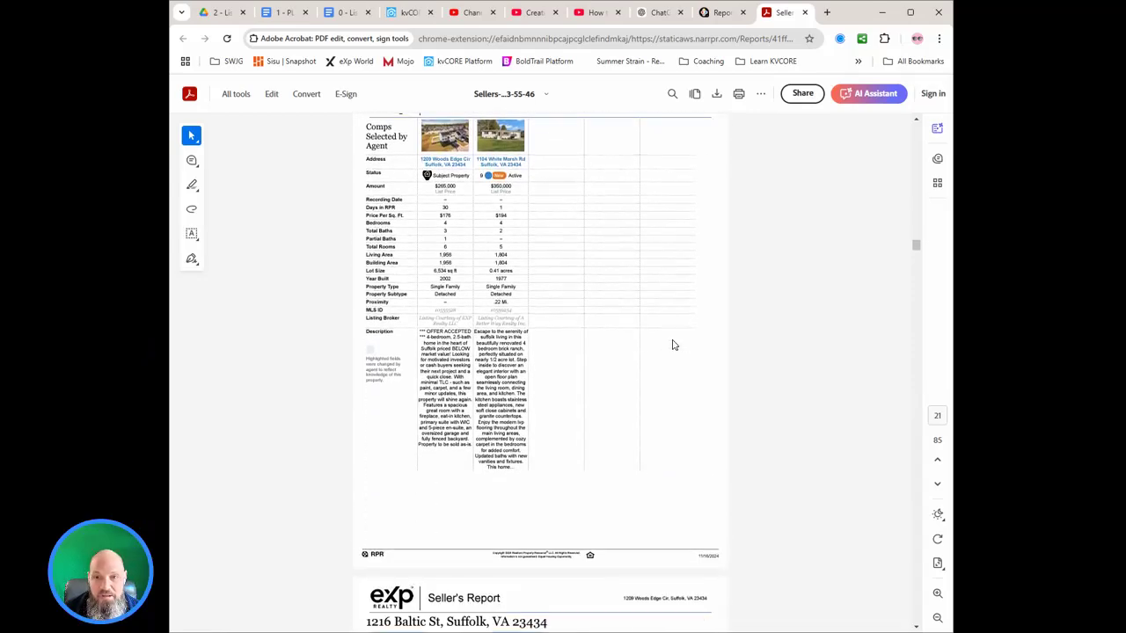
pyautogui.scroll(-5, 673, 345)
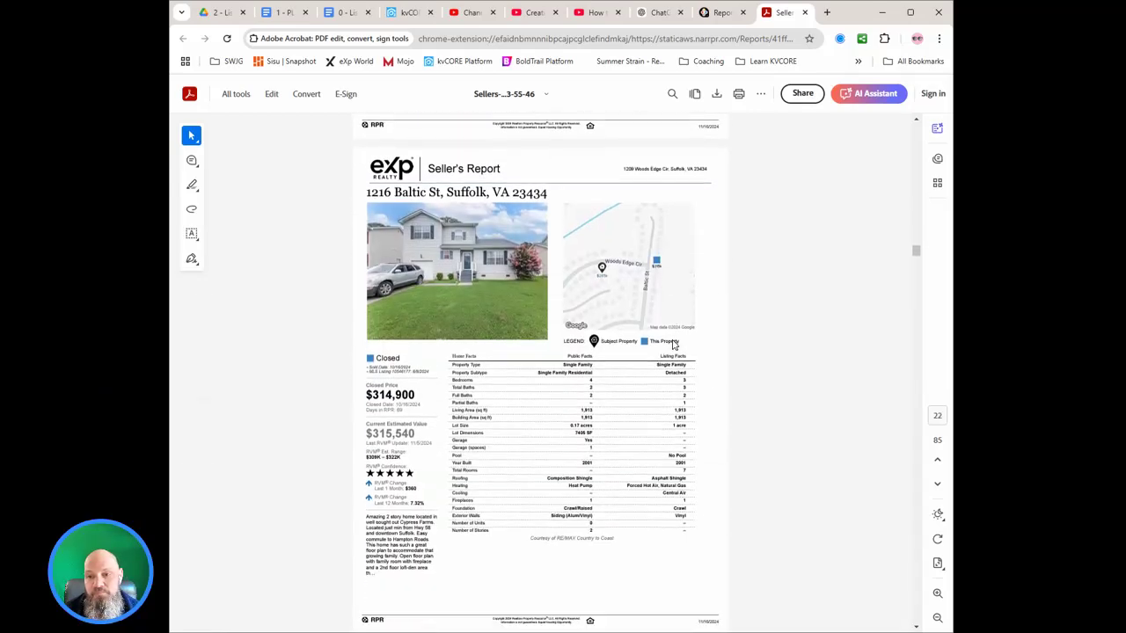
pyautogui.scroll(-1, 673, 345)
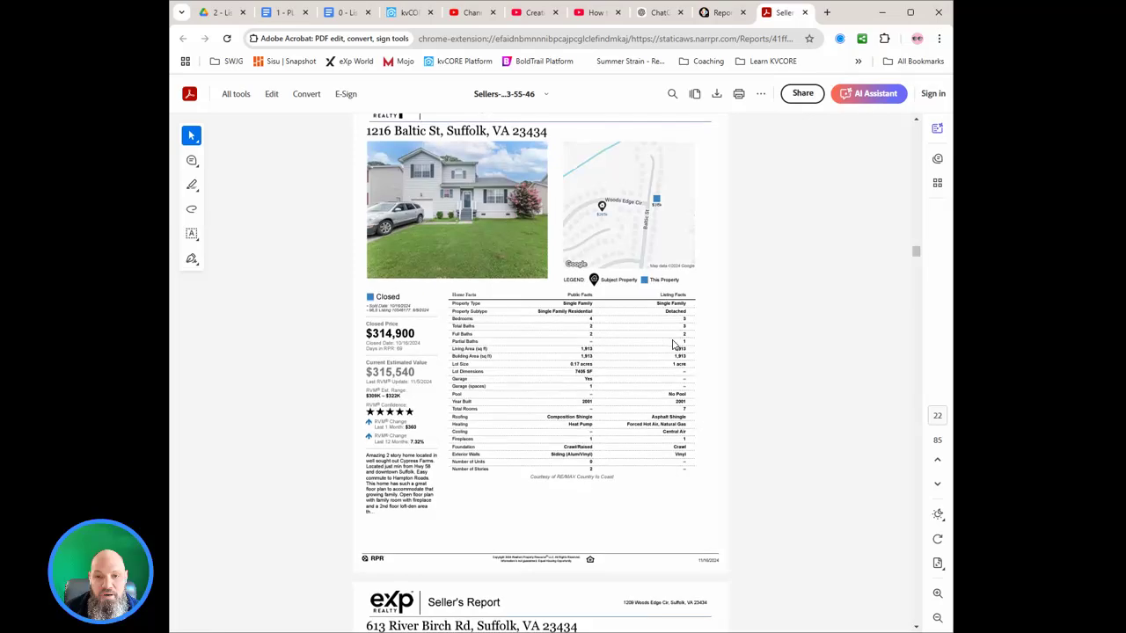
pyautogui.scroll(-4, 436, 282)
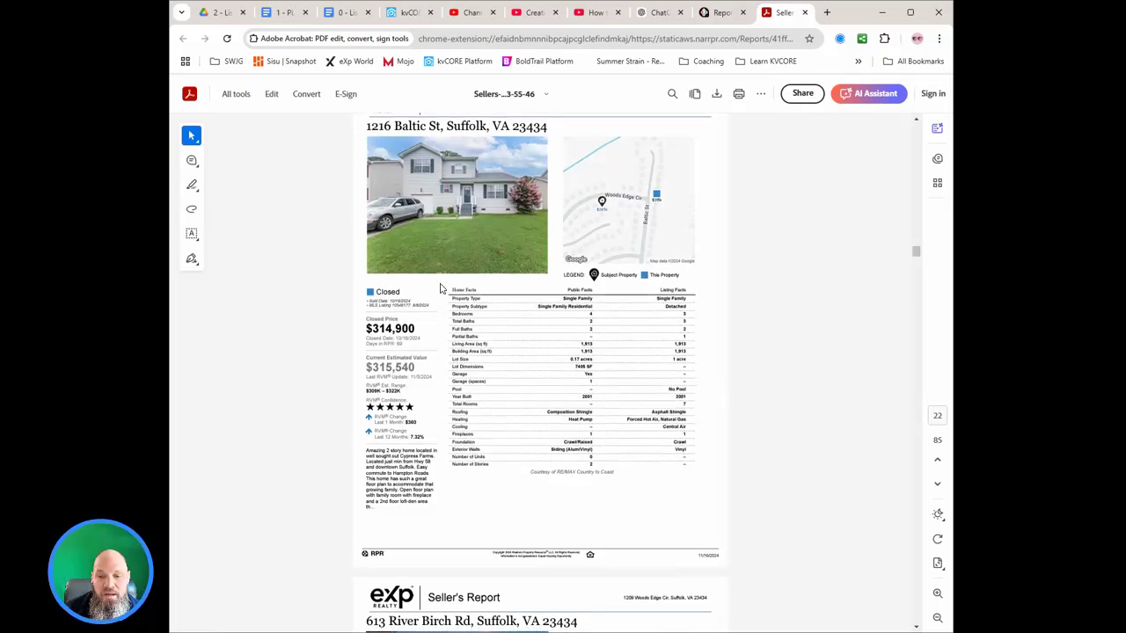
pyautogui.scroll(-3, 589, 345)
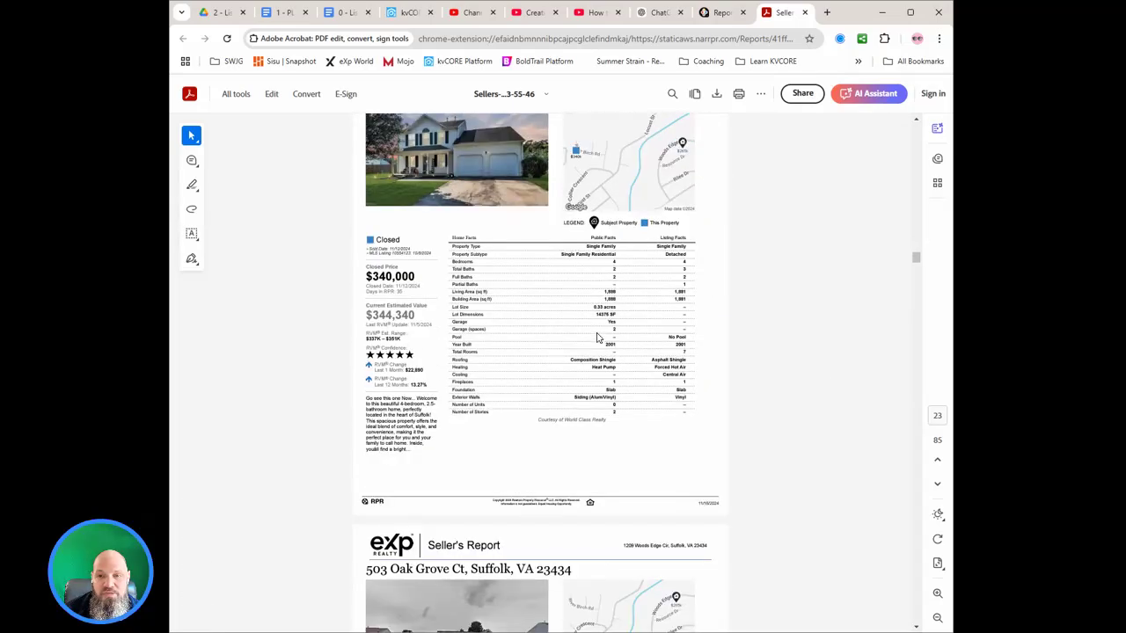
pyautogui.scroll(-12, 596, 337)
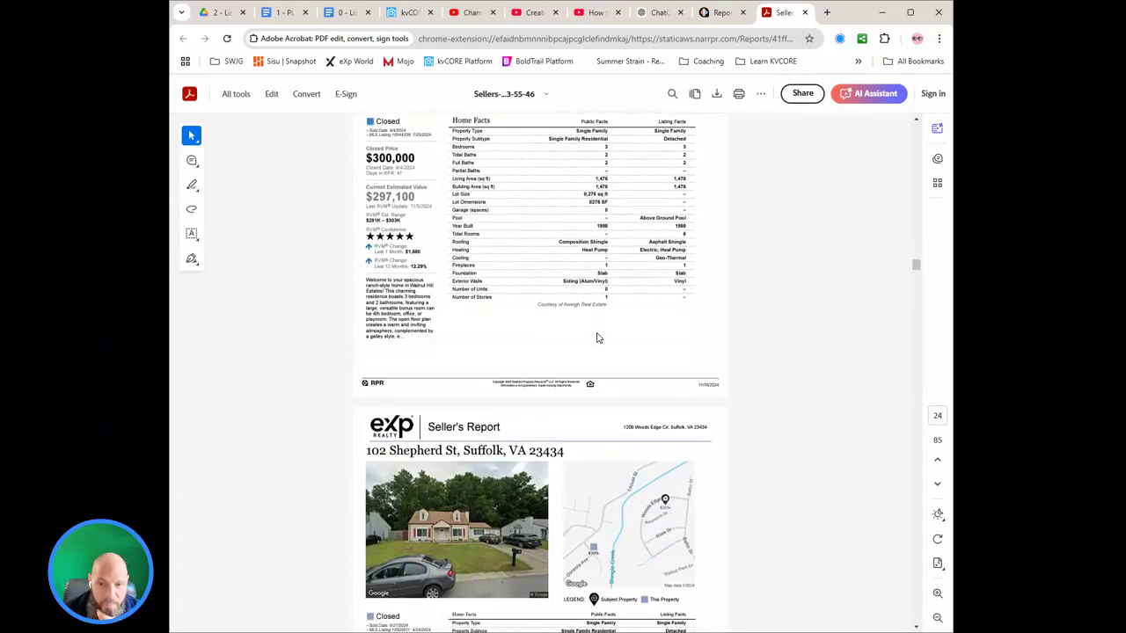
pyautogui.scroll(-15, 597, 337)
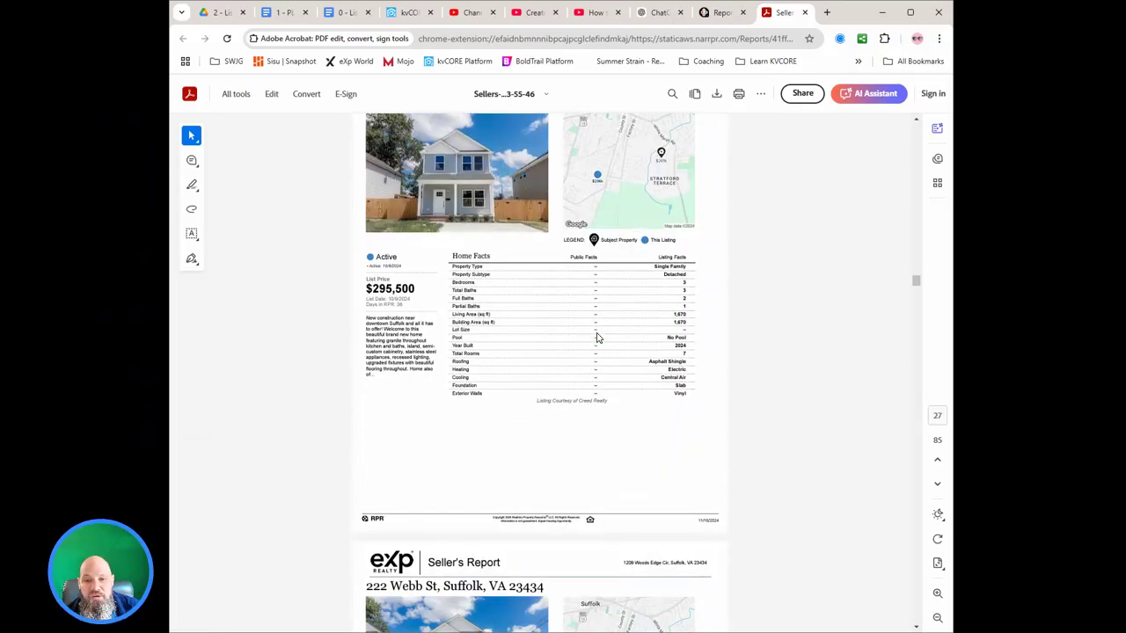
pyautogui.scroll(-10, 598, 340)
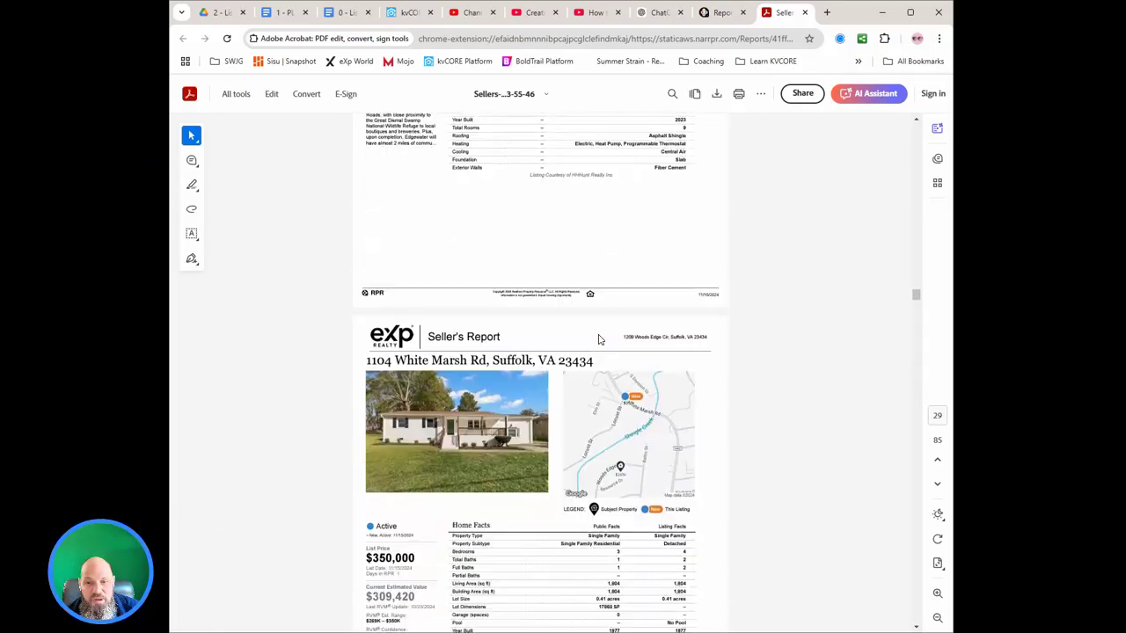
pyautogui.scroll(-4, 598, 339)
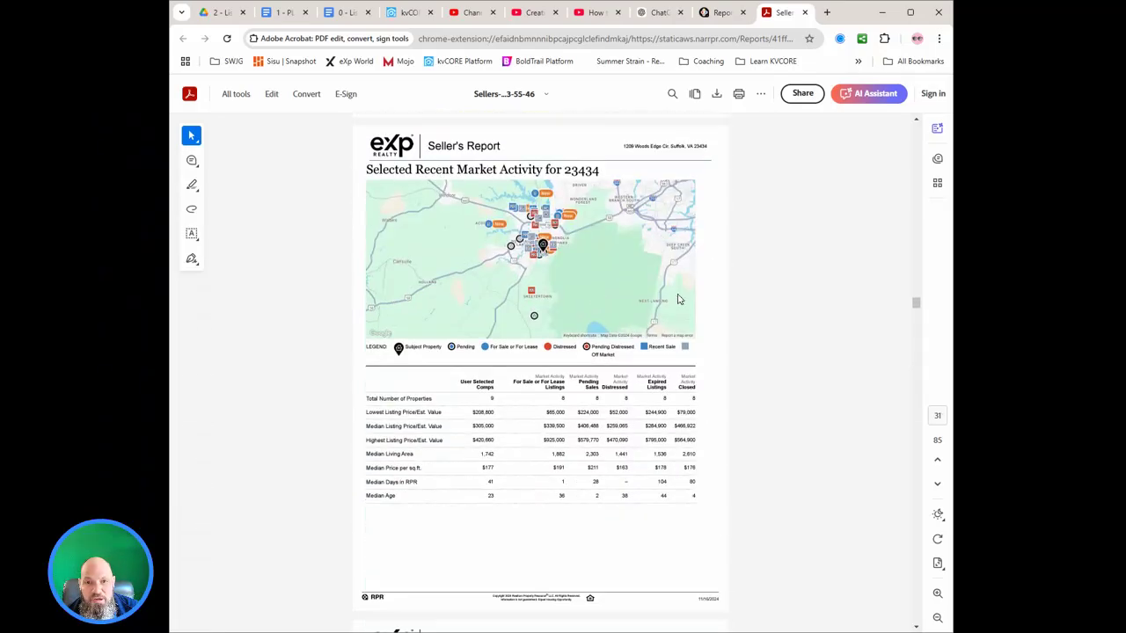
# Scroll past the pending, distressed and expired comp pages to the blank Seller's Net Sheet on page 83.
pyautogui.scroll(-6, 590, 462)
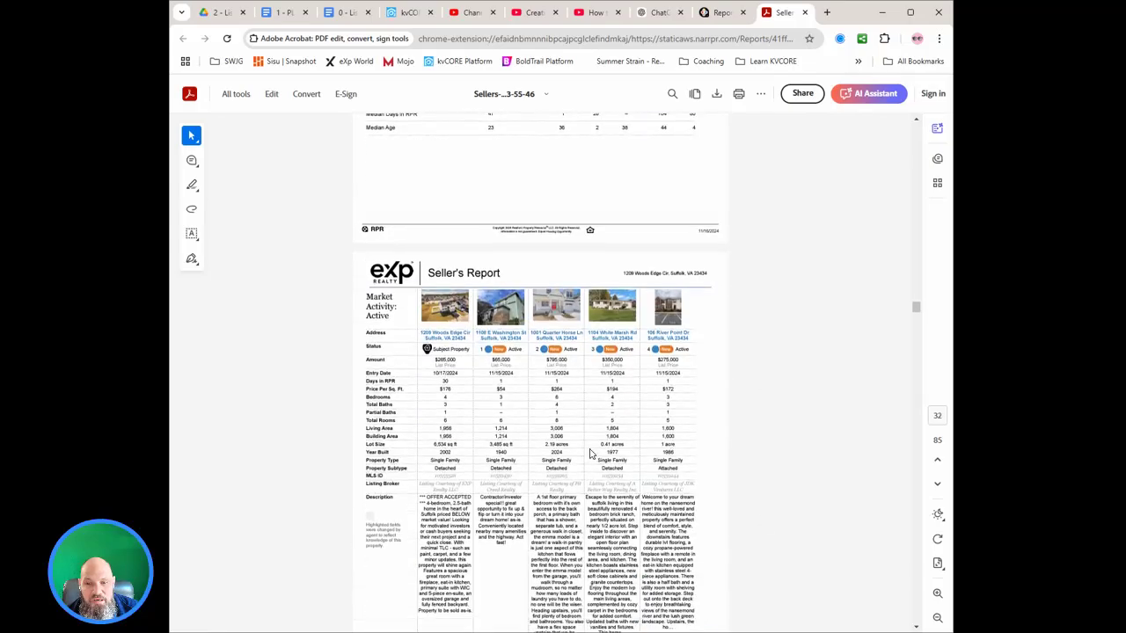
pyautogui.scroll(-4, 590, 450)
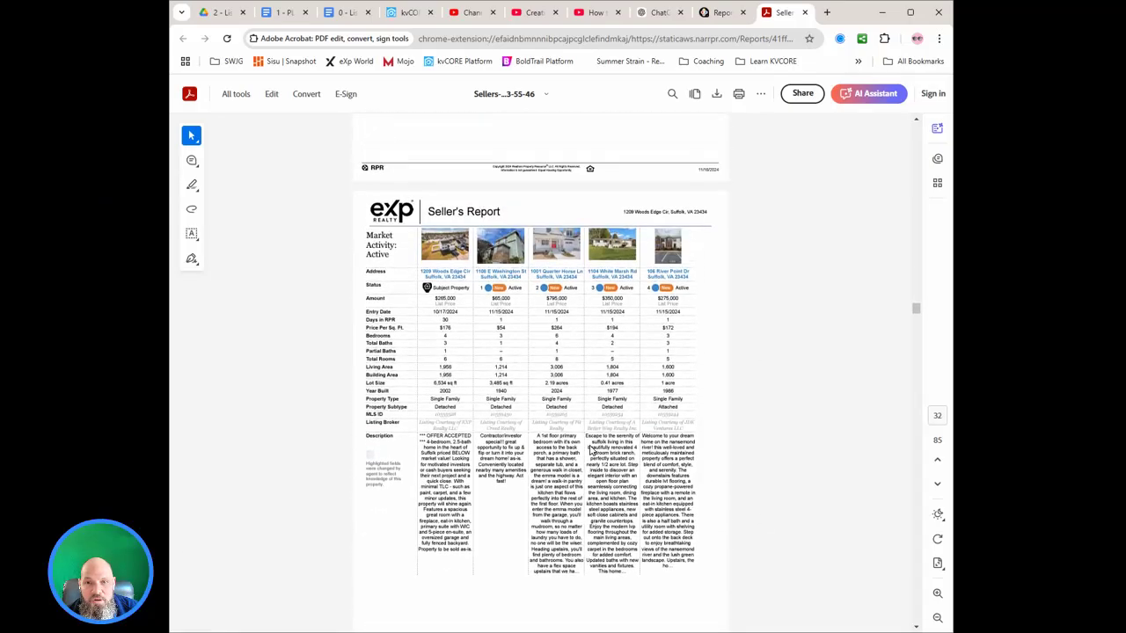
pyautogui.scroll(-15, 590, 450)
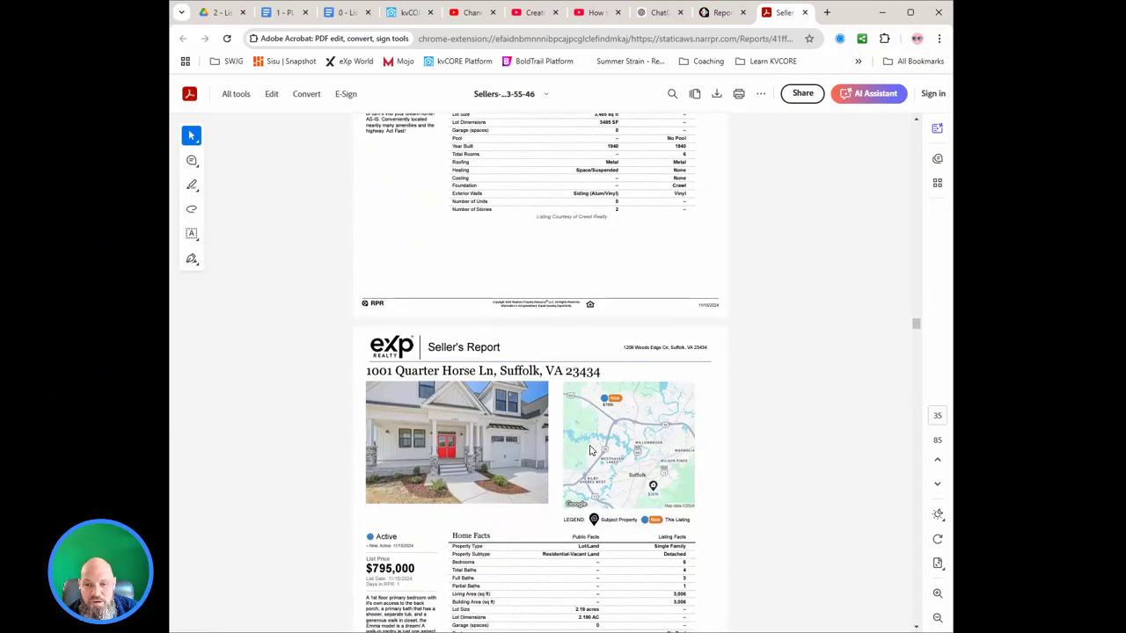
pyautogui.scroll(-15, 590, 451)
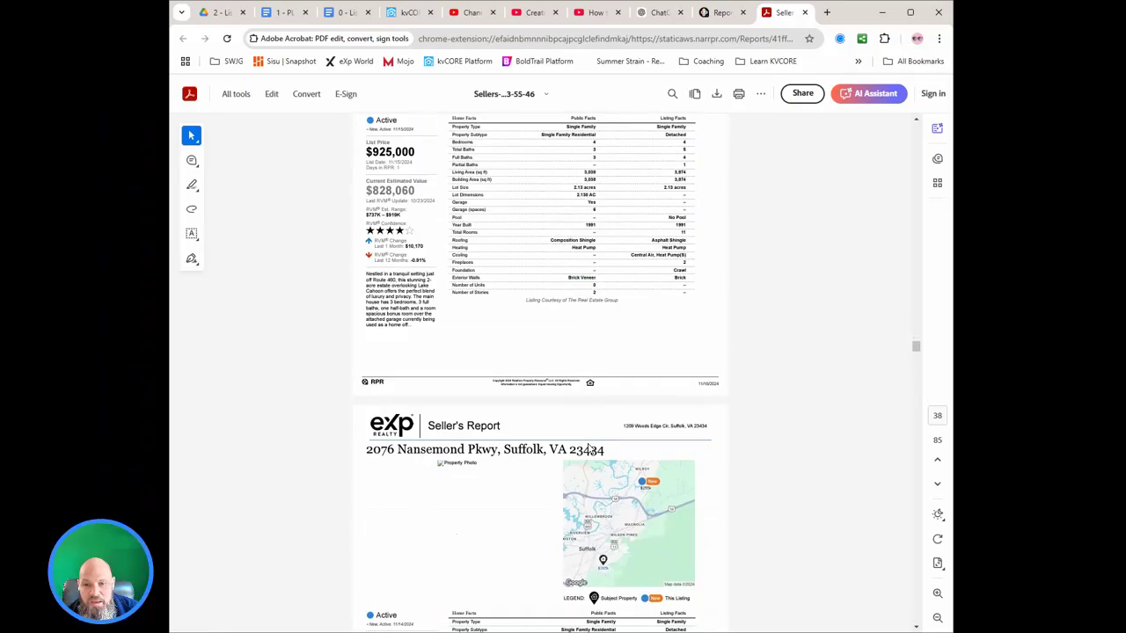
pyautogui.scroll(-10, 589, 448)
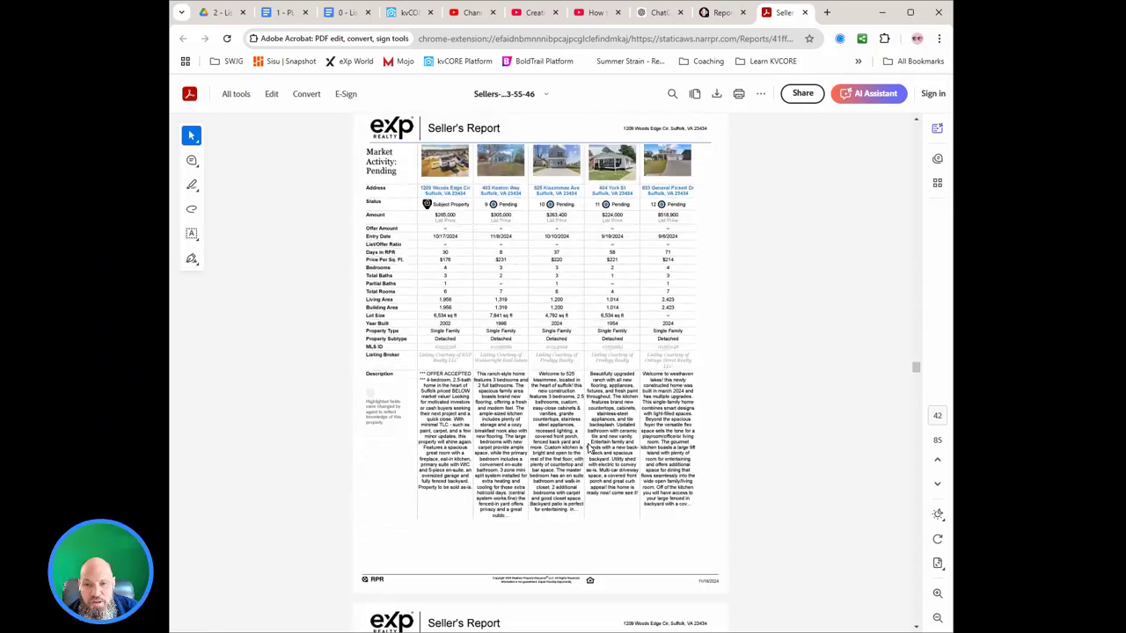
pyautogui.scroll(-3, 590, 448)
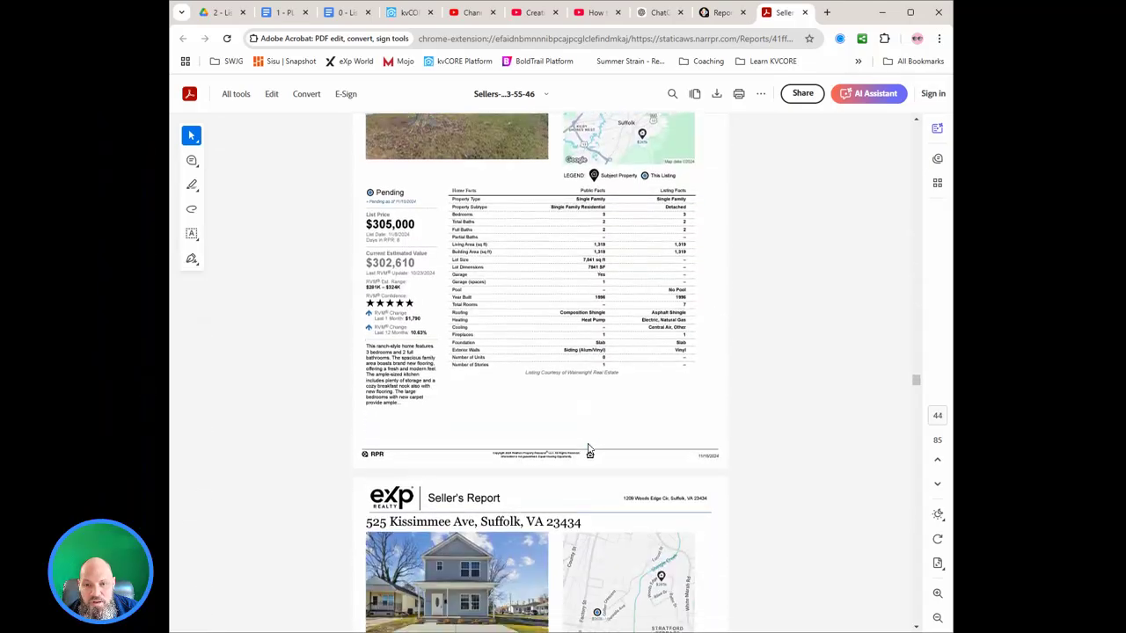
pyautogui.scroll(-15, 589, 448)
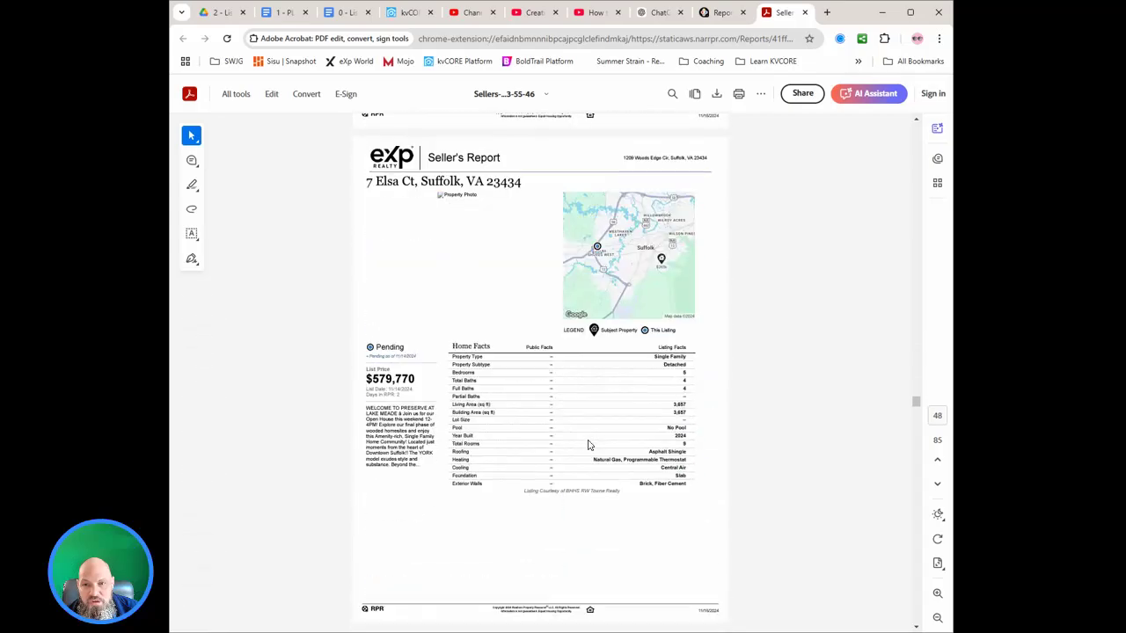
pyautogui.scroll(-5, 589, 445)
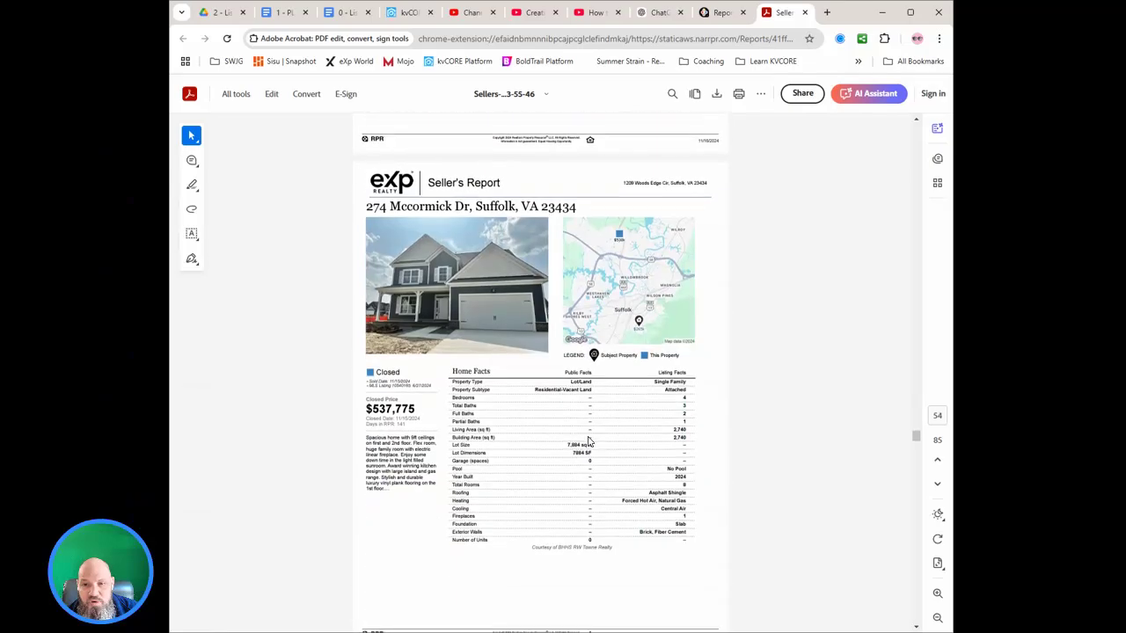
pyautogui.scroll(-5, 590, 442)
pyautogui.scroll(-2, 590, 441)
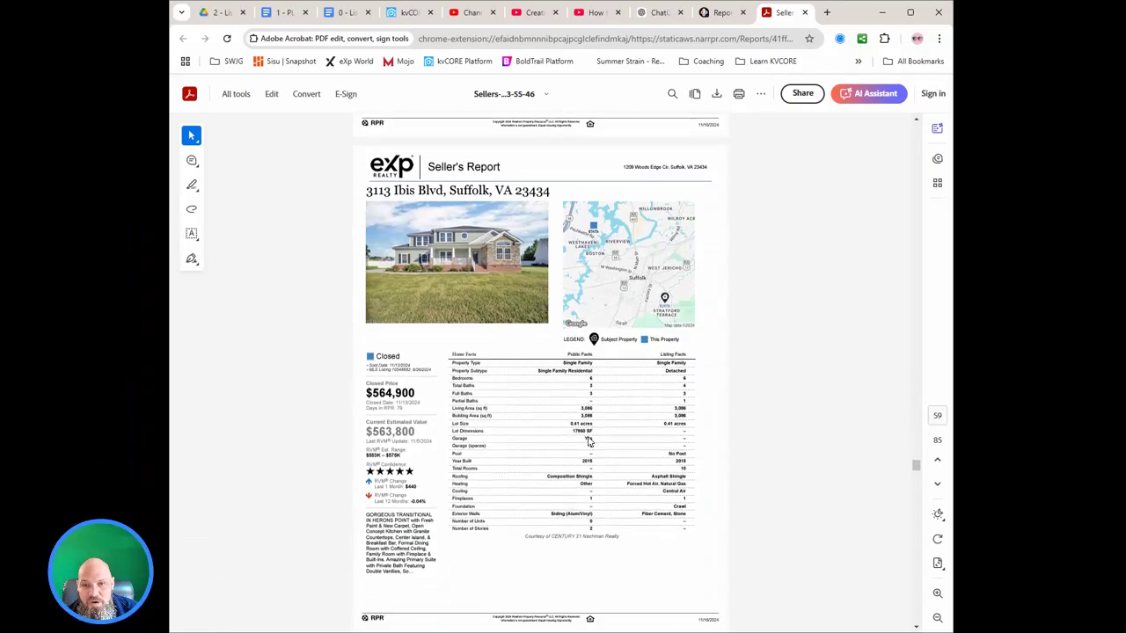
pyautogui.scroll(-15, 589, 442)
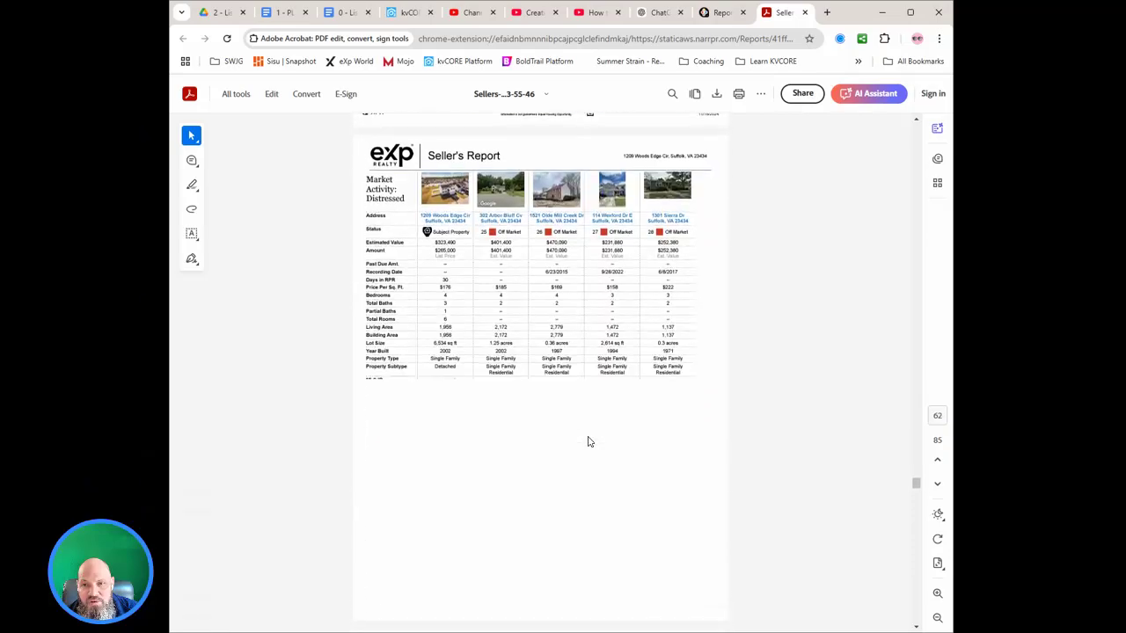
pyautogui.scroll(-5, 590, 441)
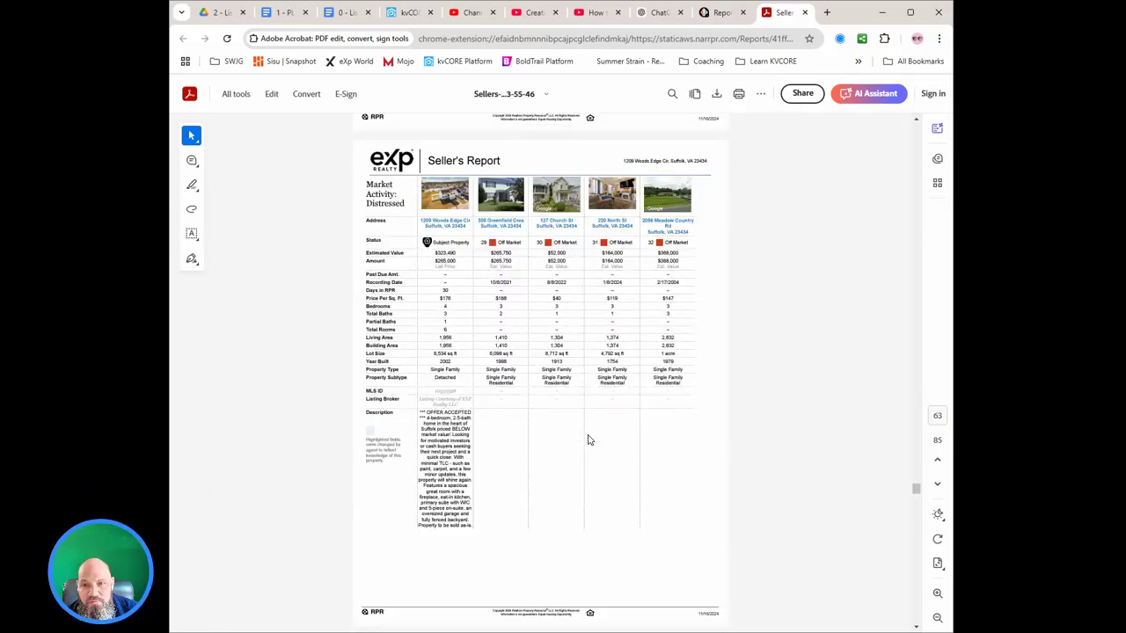
pyautogui.scroll(-10, 589, 440)
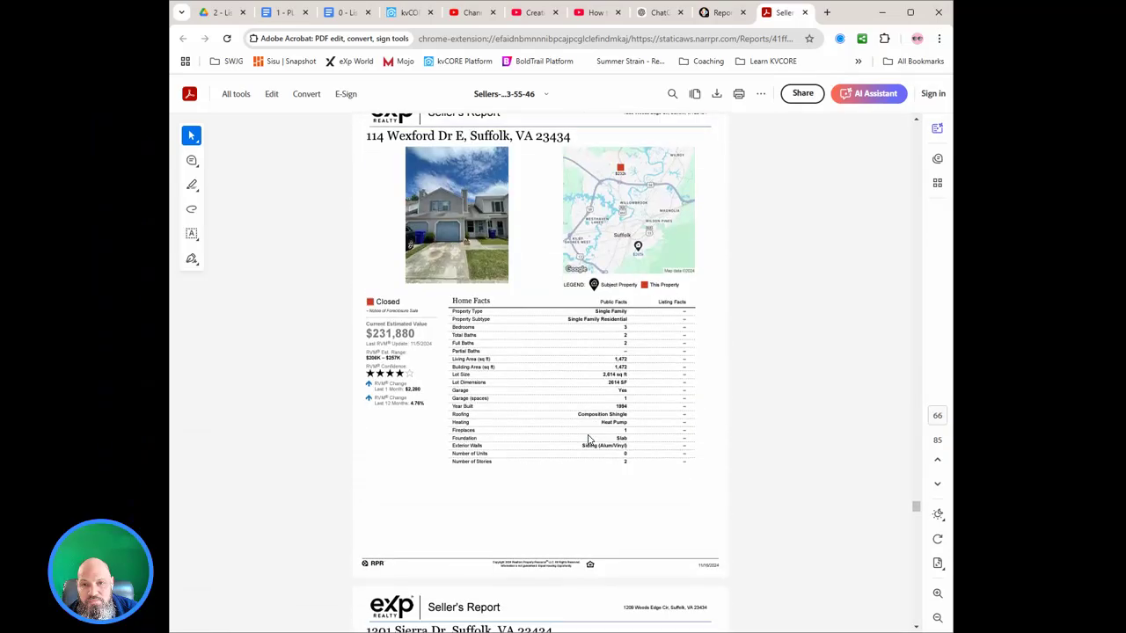
pyautogui.scroll(-10, 589, 439)
pyautogui.scroll(-10, 590, 440)
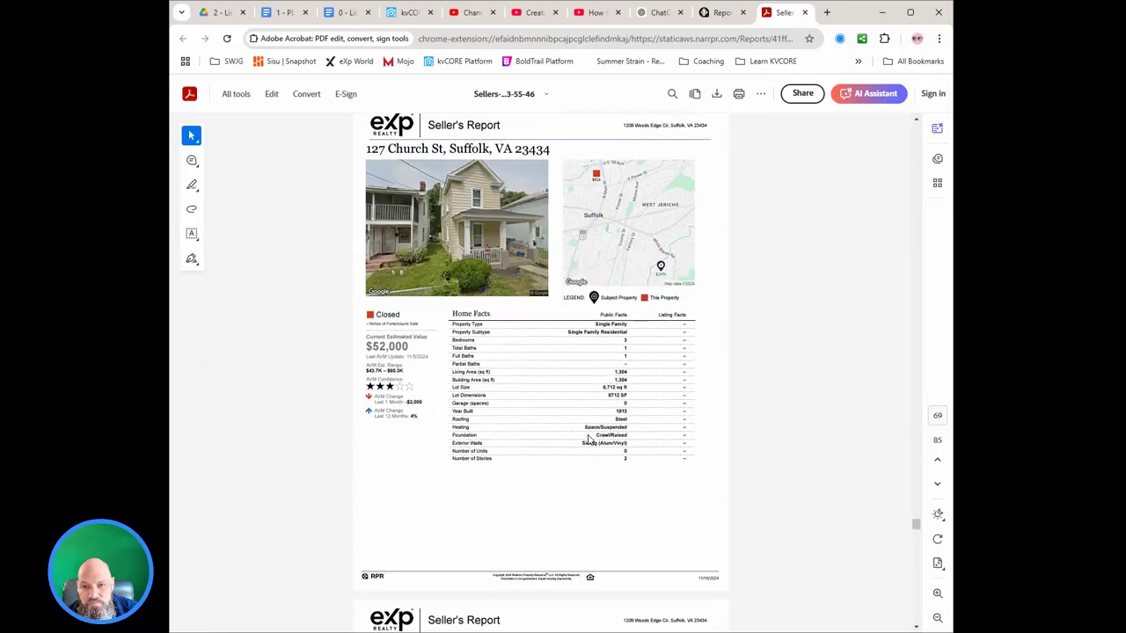
pyautogui.scroll(-15, 589, 439)
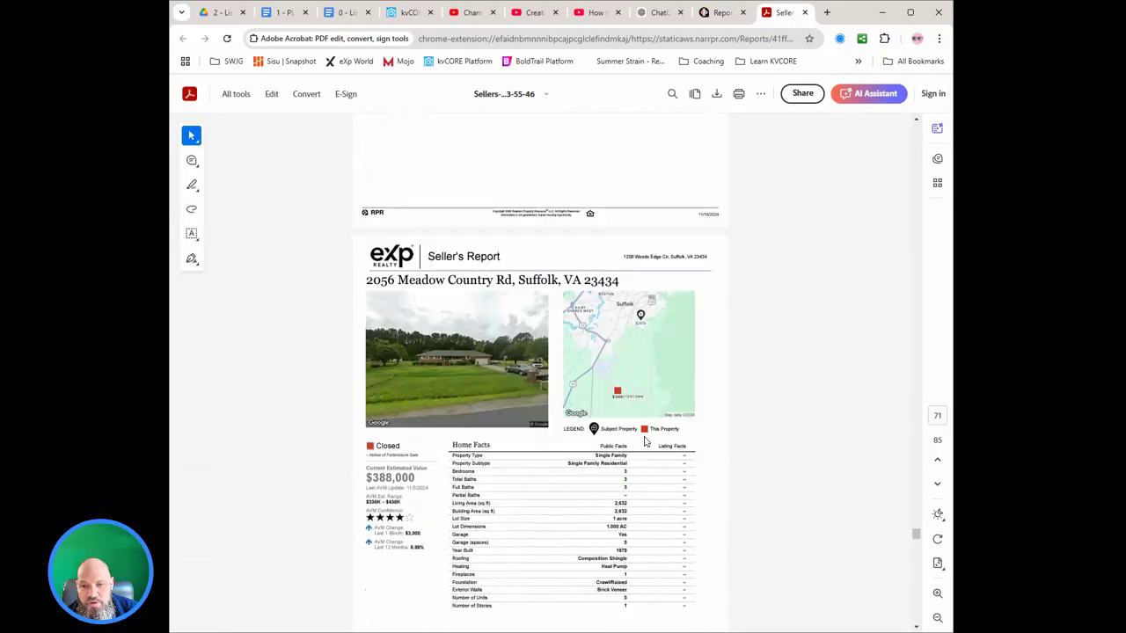
pyautogui.scroll(-20, 718, 475)
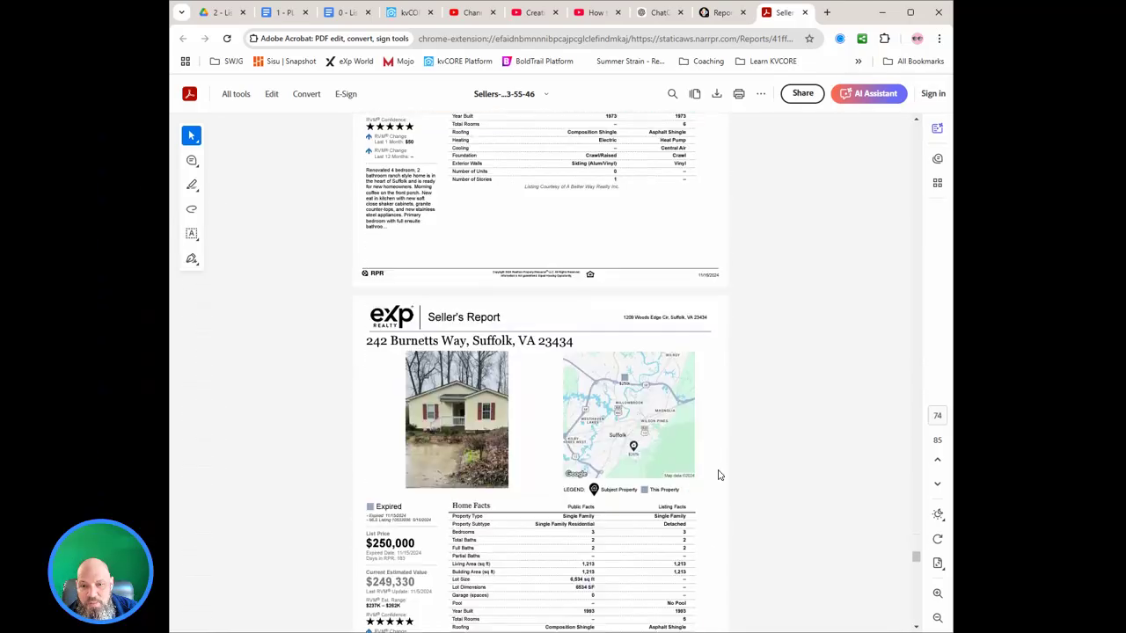
pyautogui.scroll(-20, 718, 475)
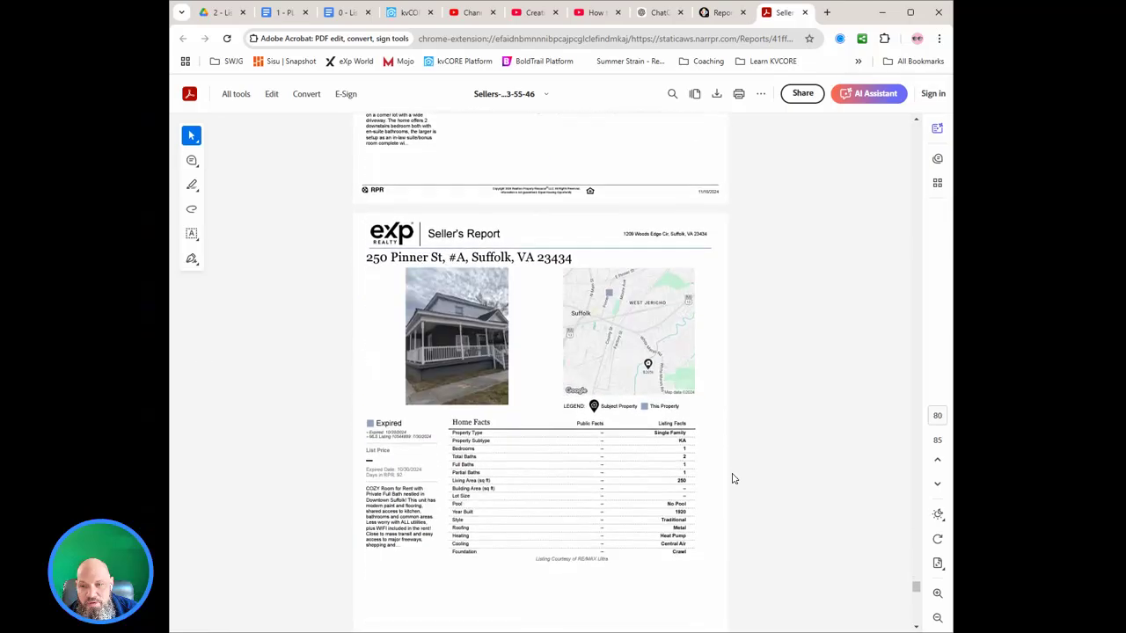
pyautogui.scroll(-10, 734, 481)
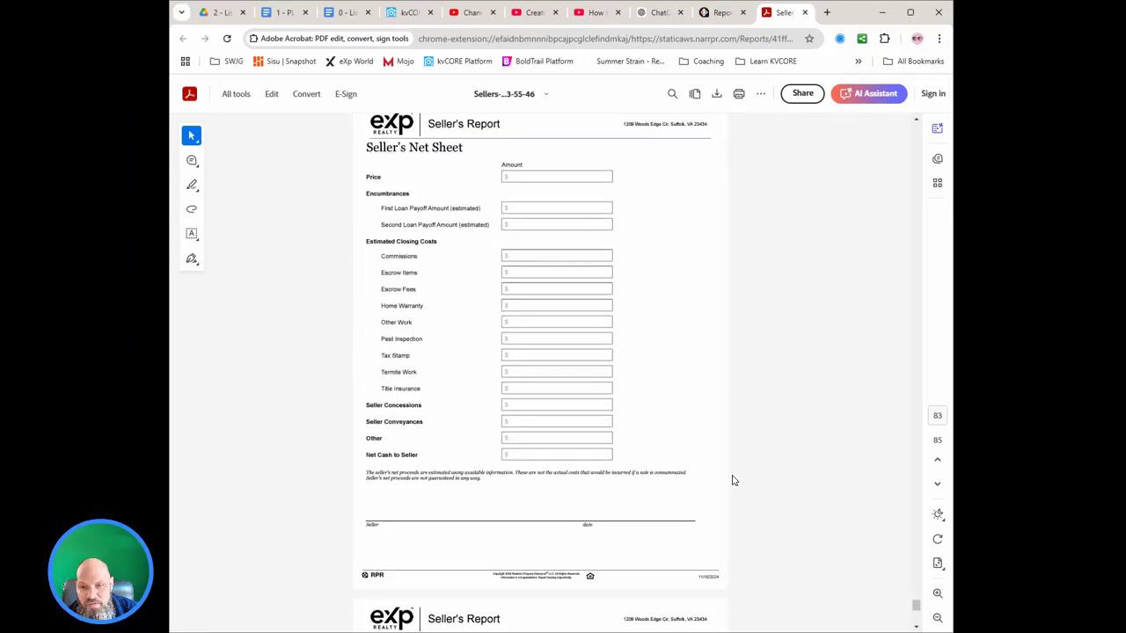
pyautogui.scroll(5, 736, 476)
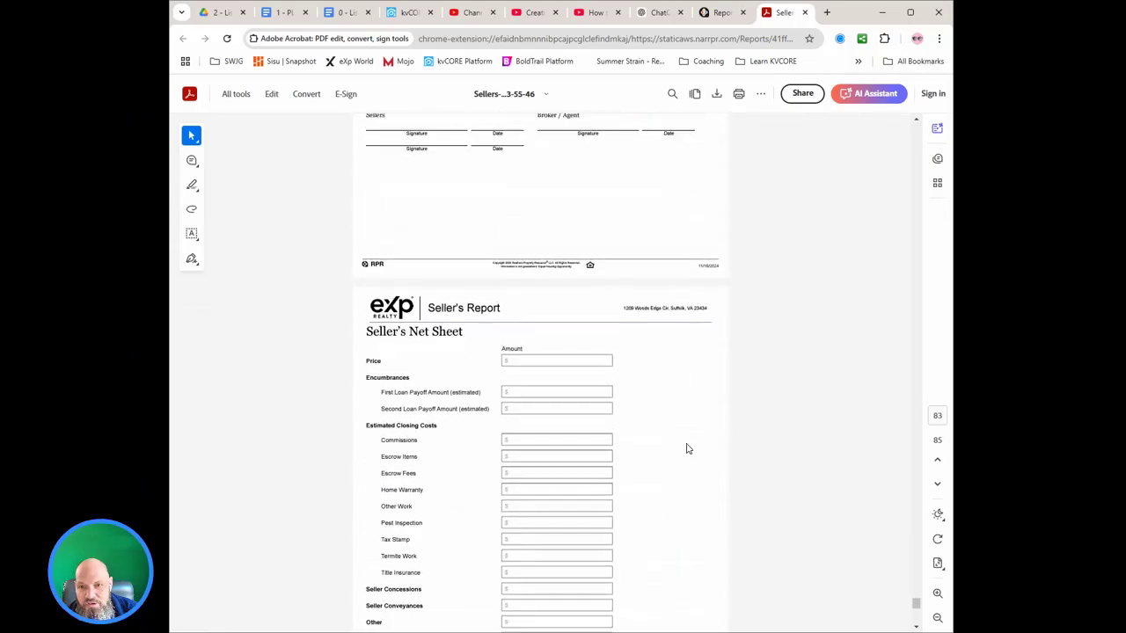
pyautogui.scroll(-1, 544, 204)
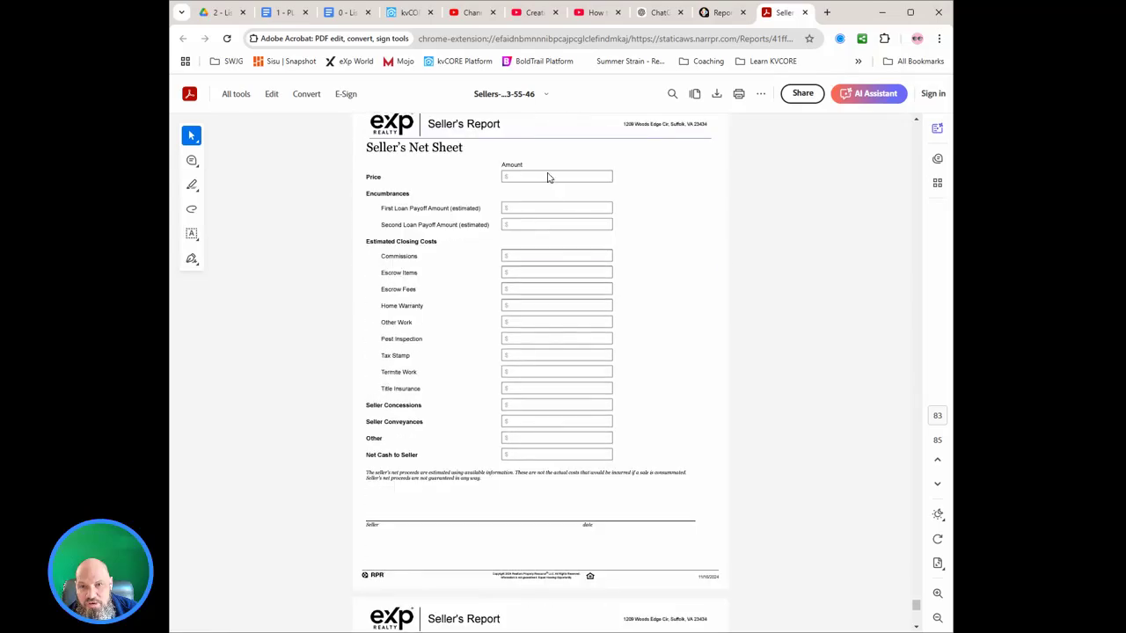
pyautogui.scroll(15, 490, 445)
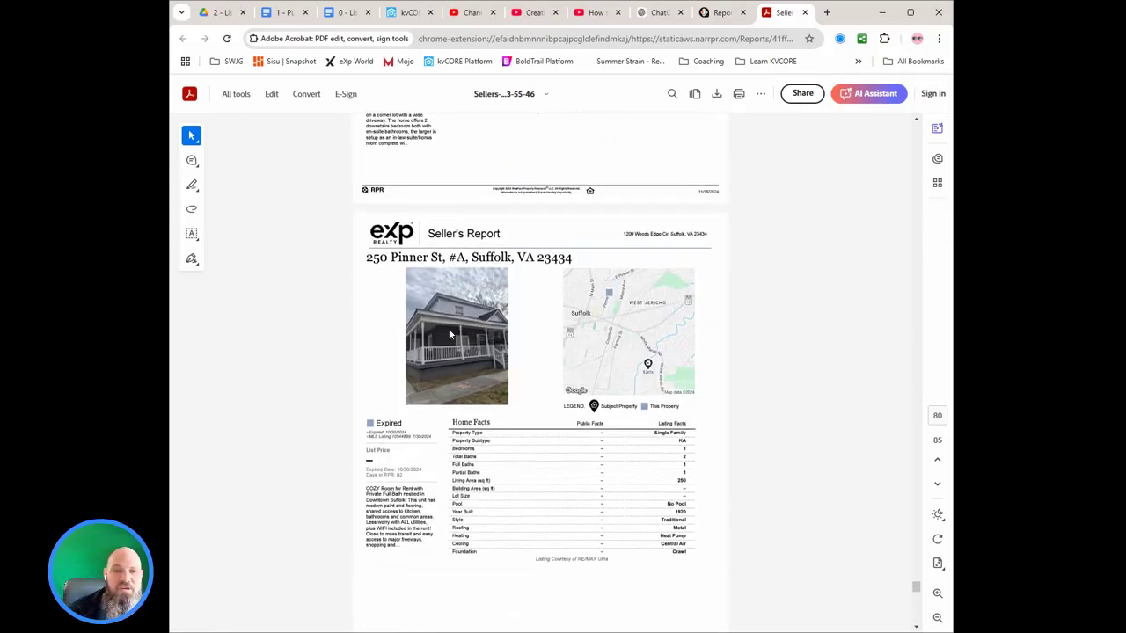
pyautogui.scroll(10, 449, 328)
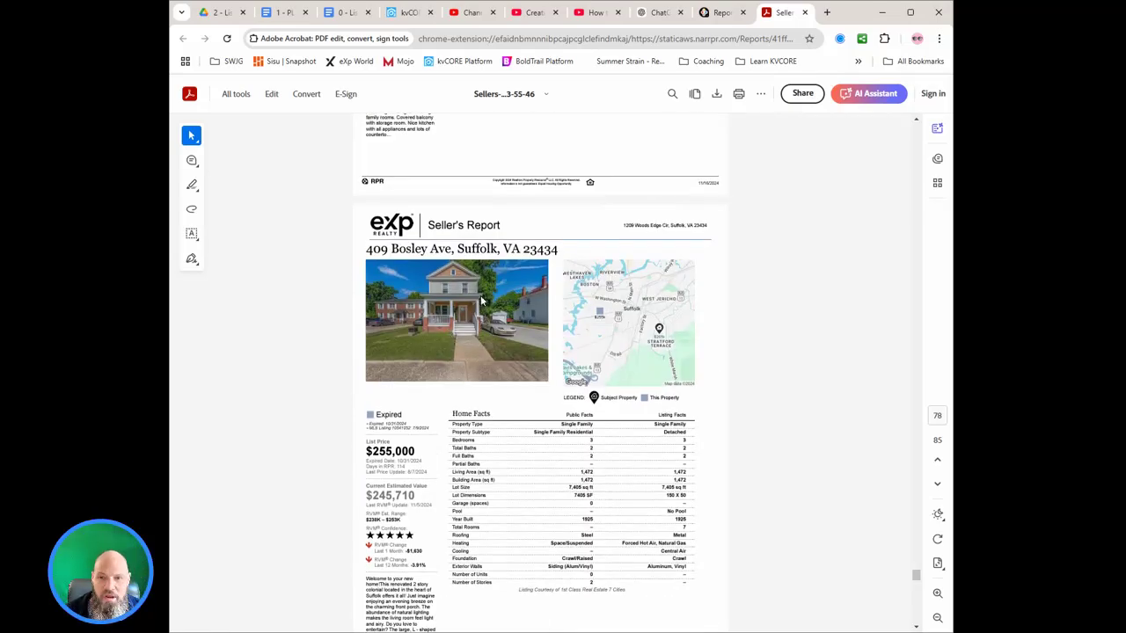
pyautogui.scroll(4, 449, 343)
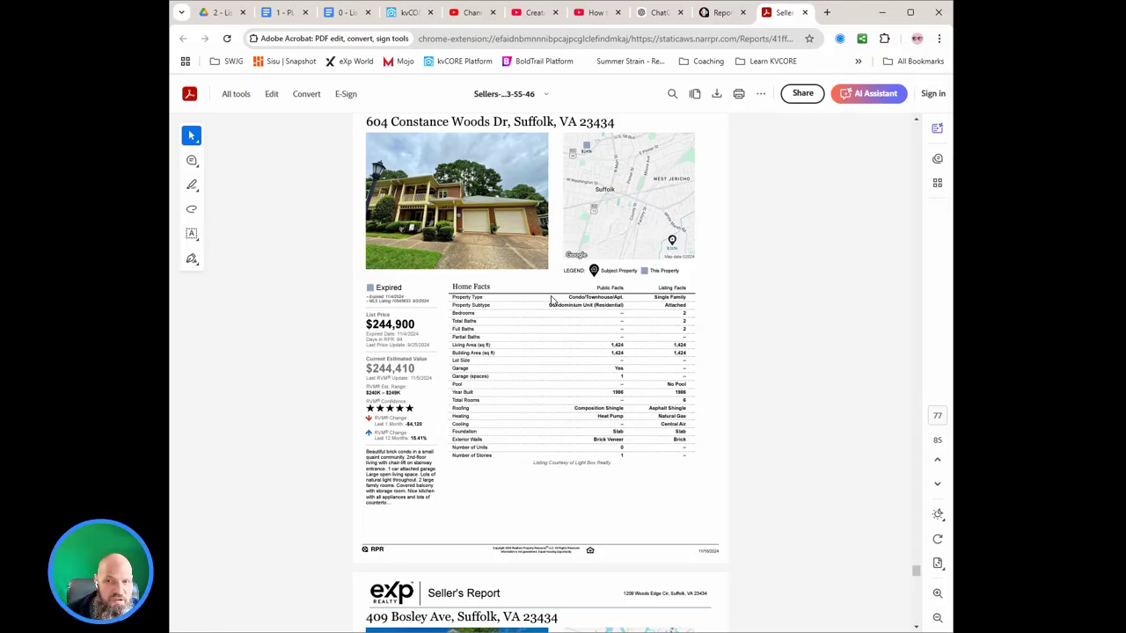
pyautogui.scroll(5, 552, 301)
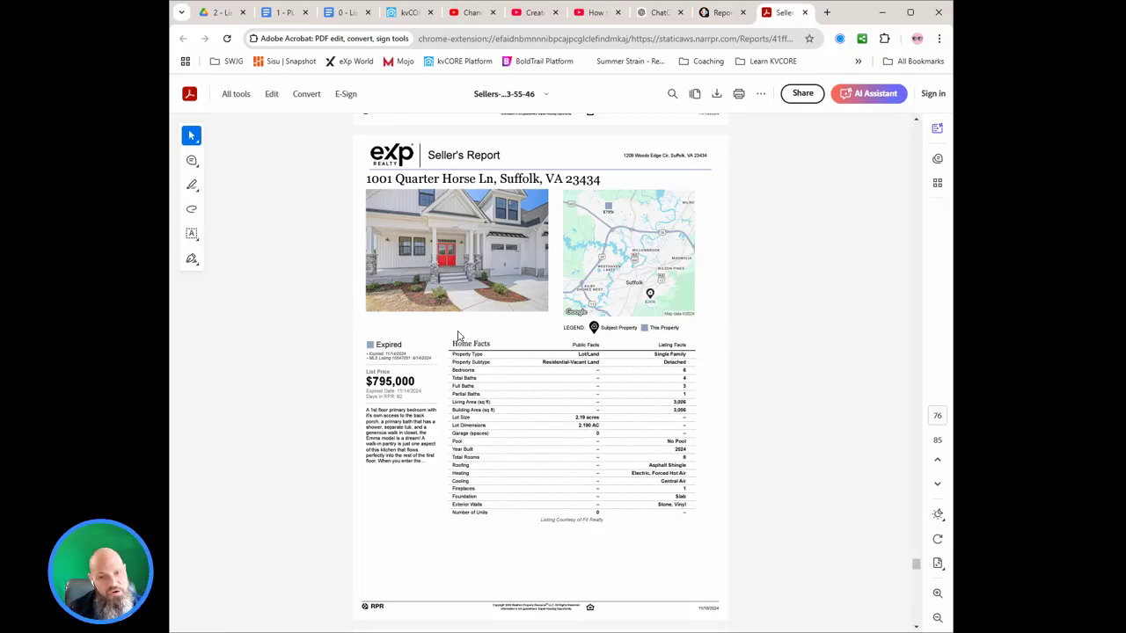
pyautogui.scroll(10, 602, 251)
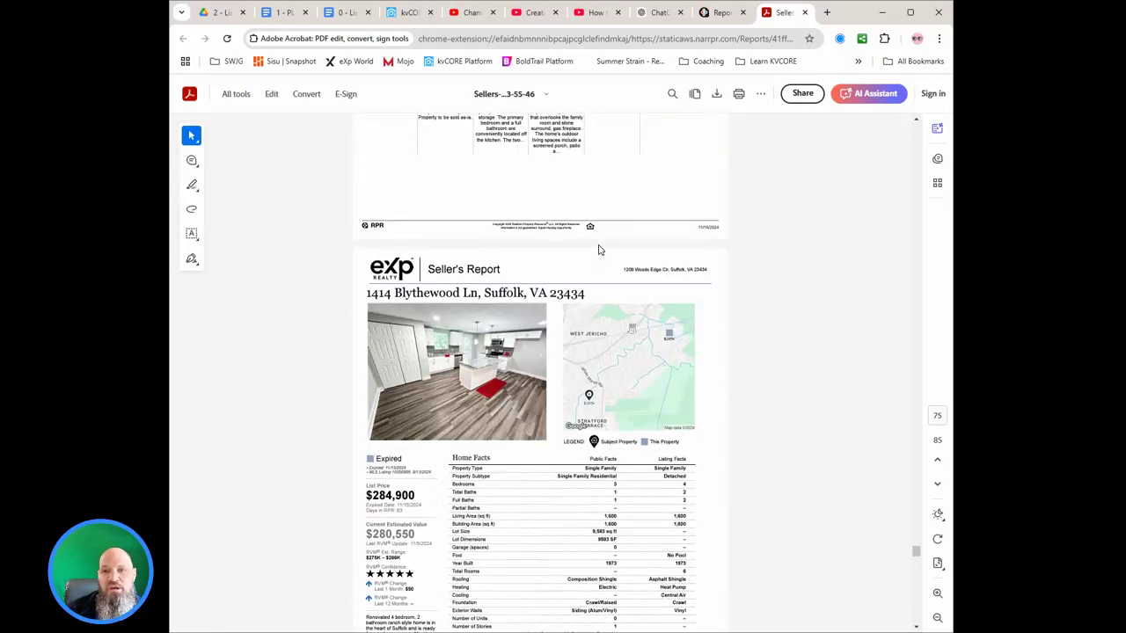